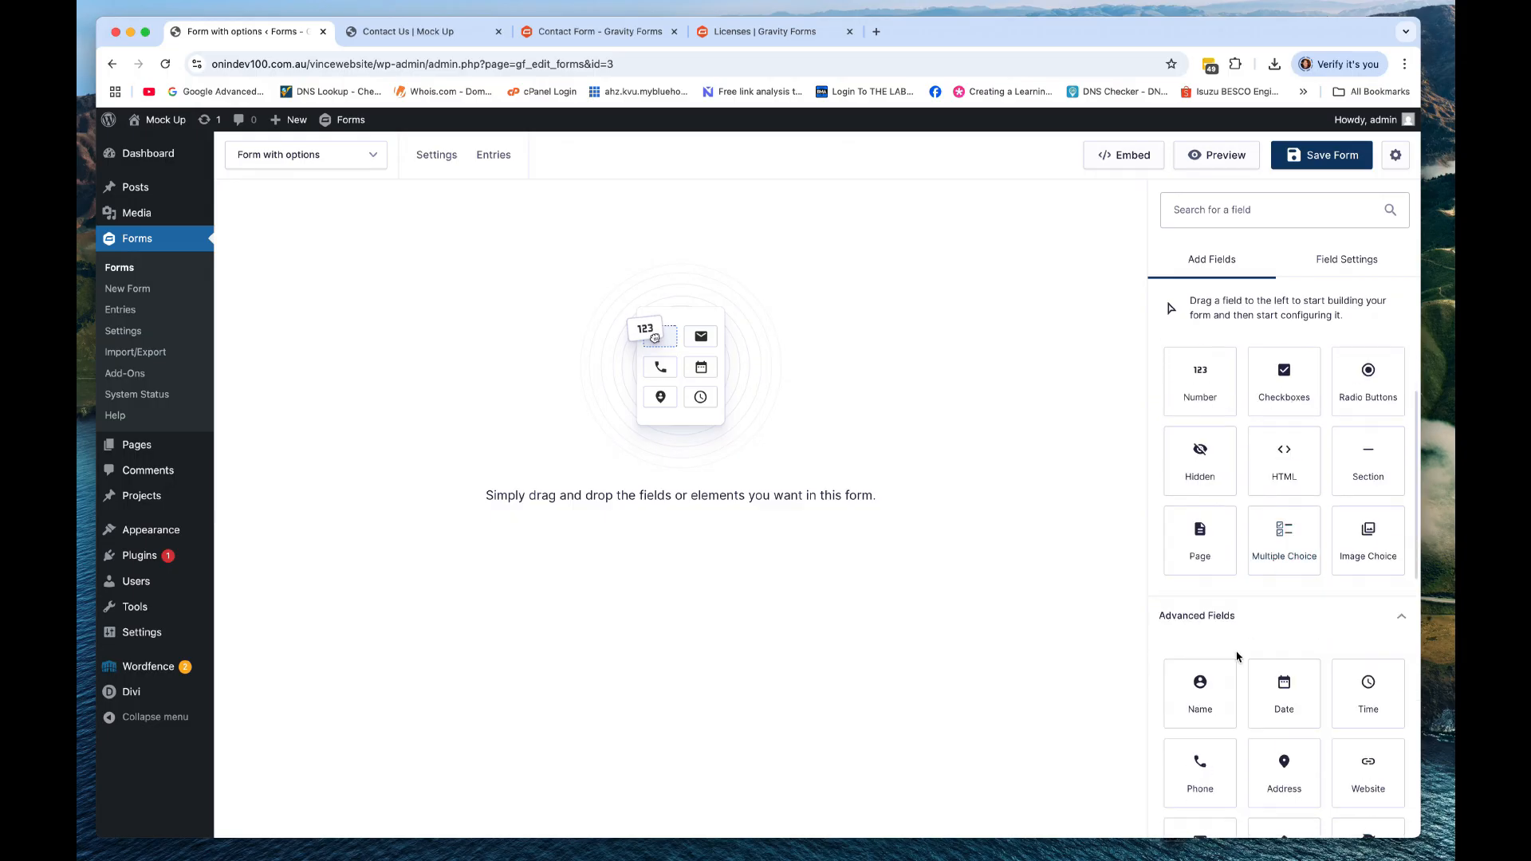
- Add a Single Line Text field to the empty form and place an Email field beside it in the same row
scroll(1195, 435, up, 3)
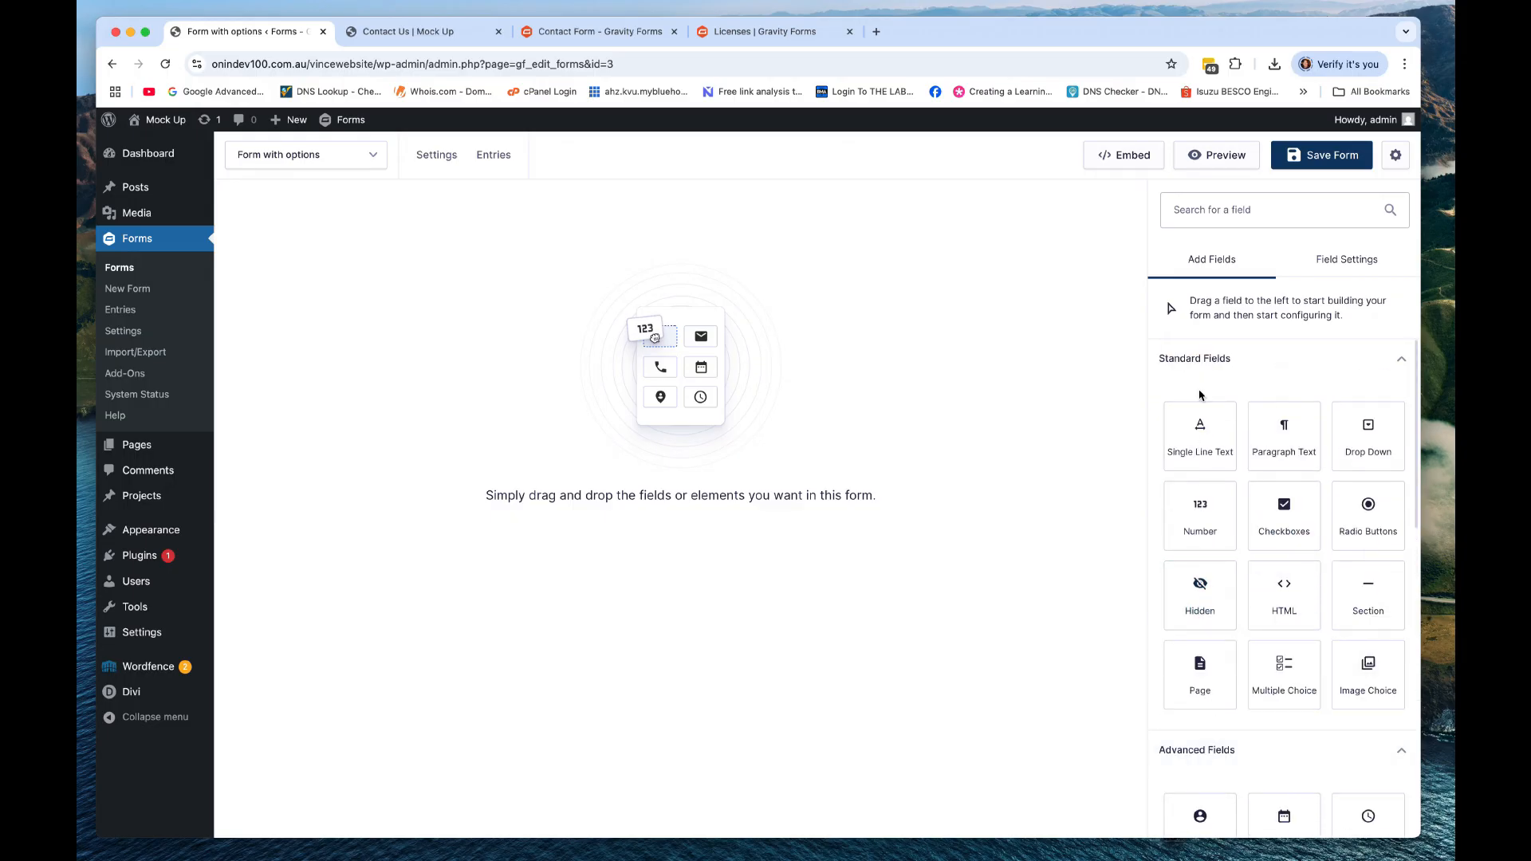
drag(1195, 456, 721, 394)
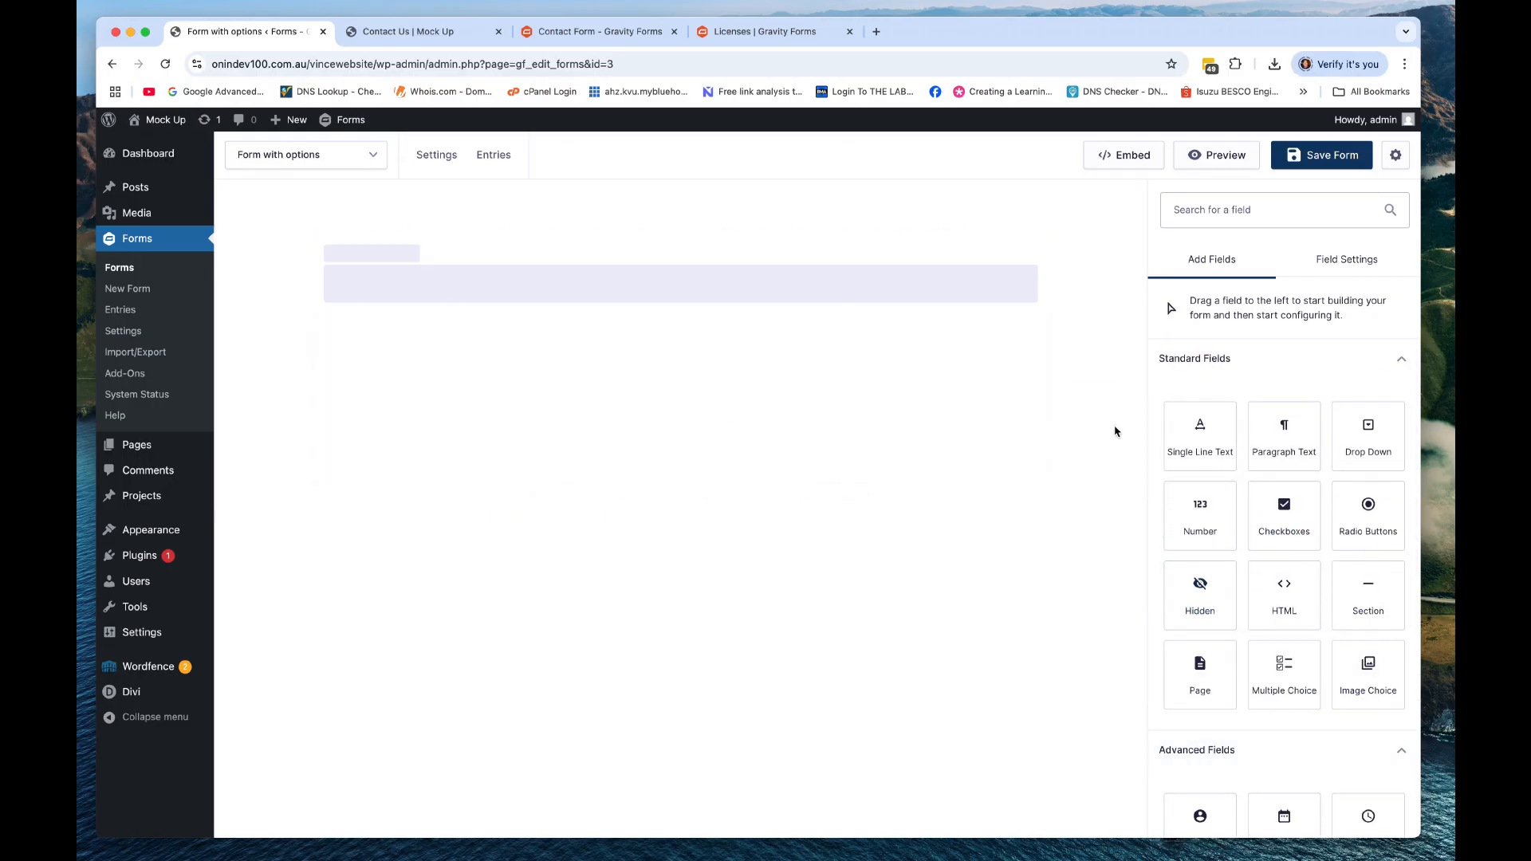
scroll(1199, 649, down, 1)
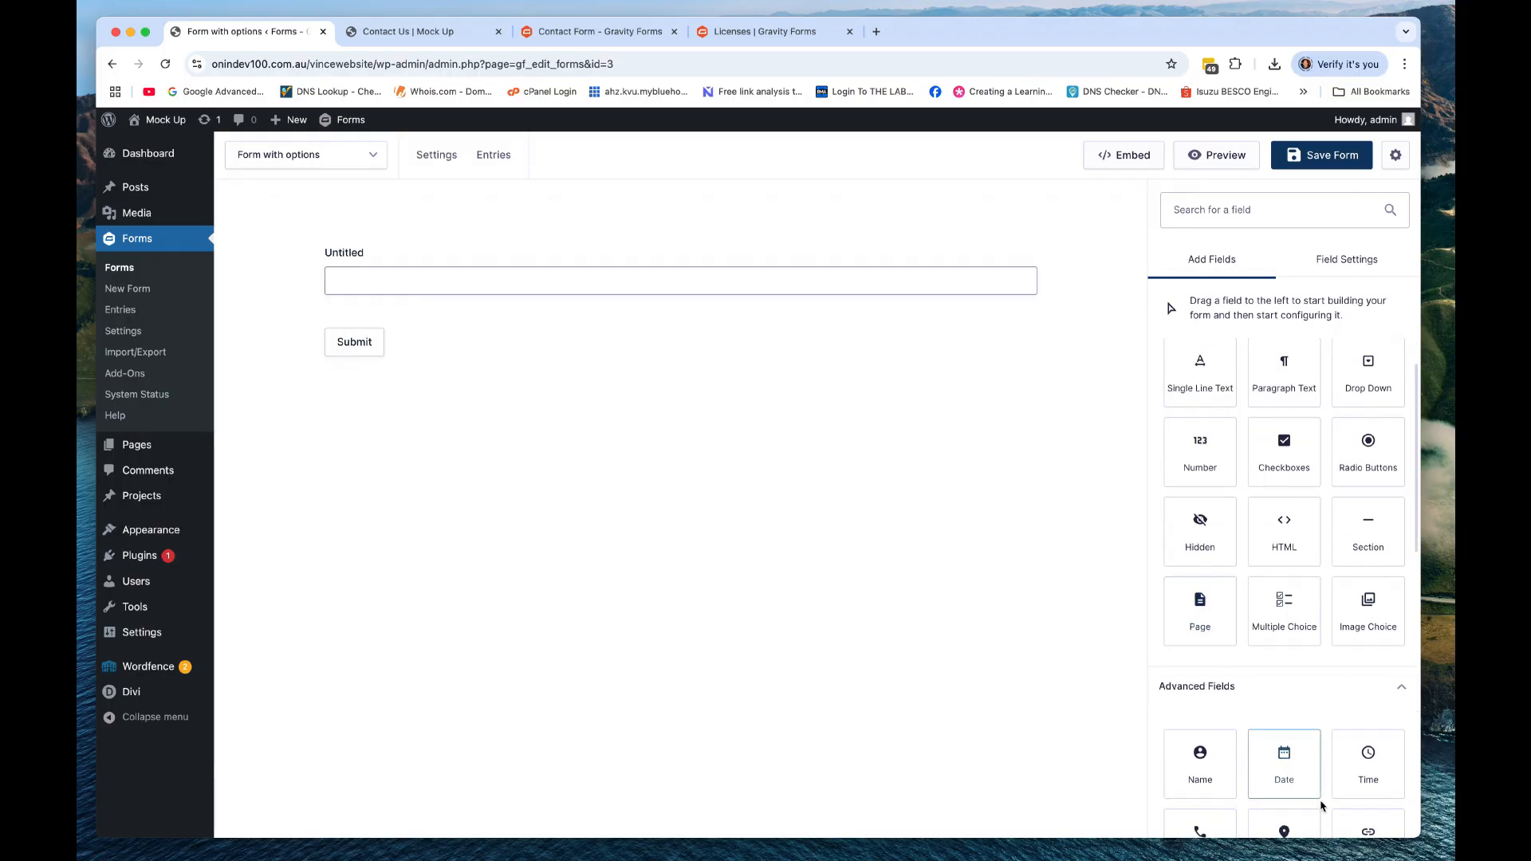
scroll(1240, 764, down, 3)
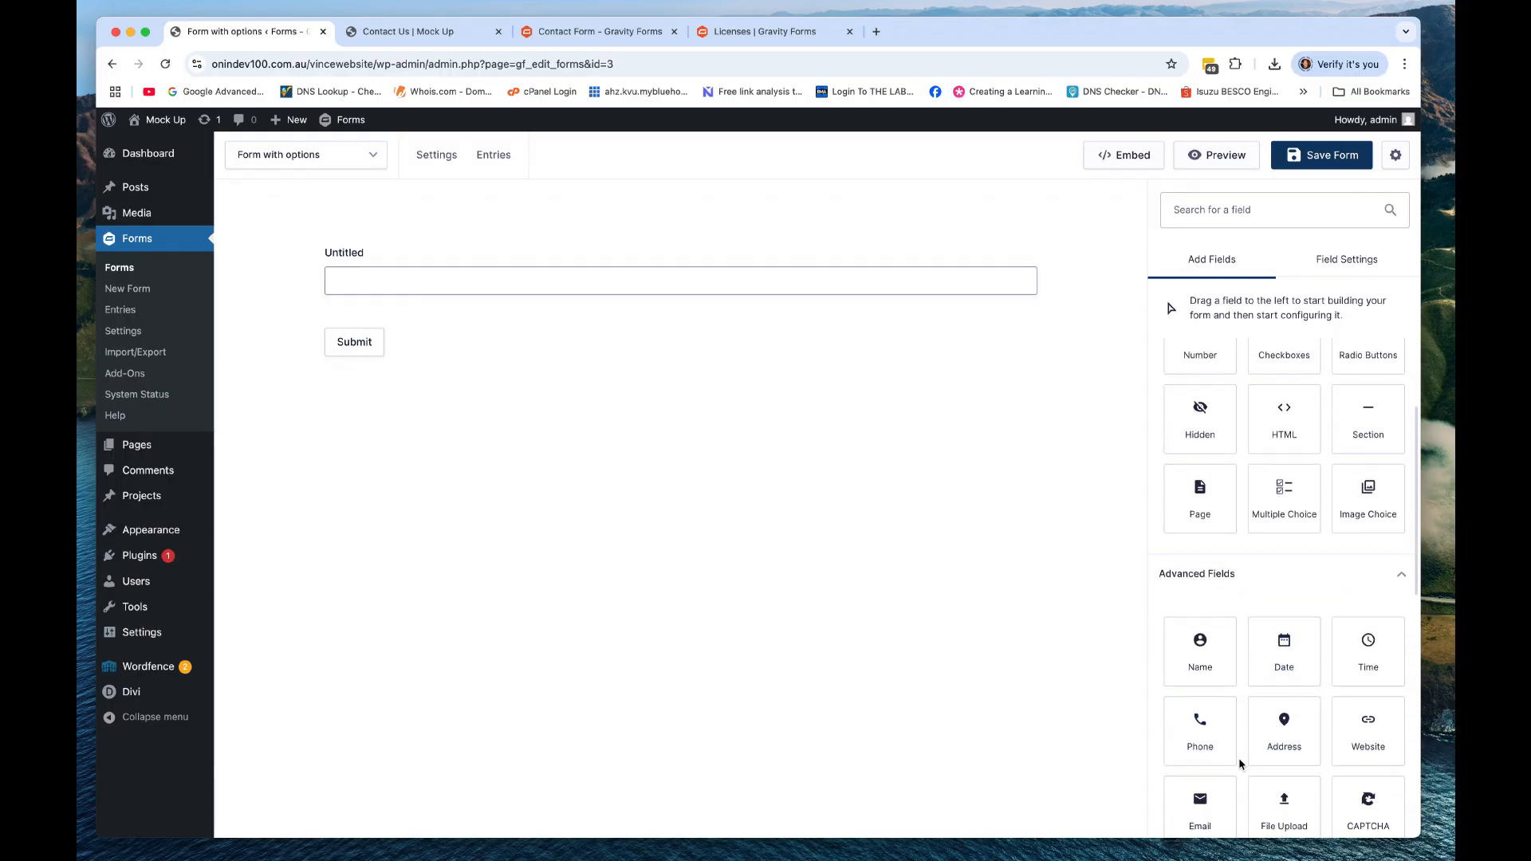
drag(1172, 755, 649, 466)
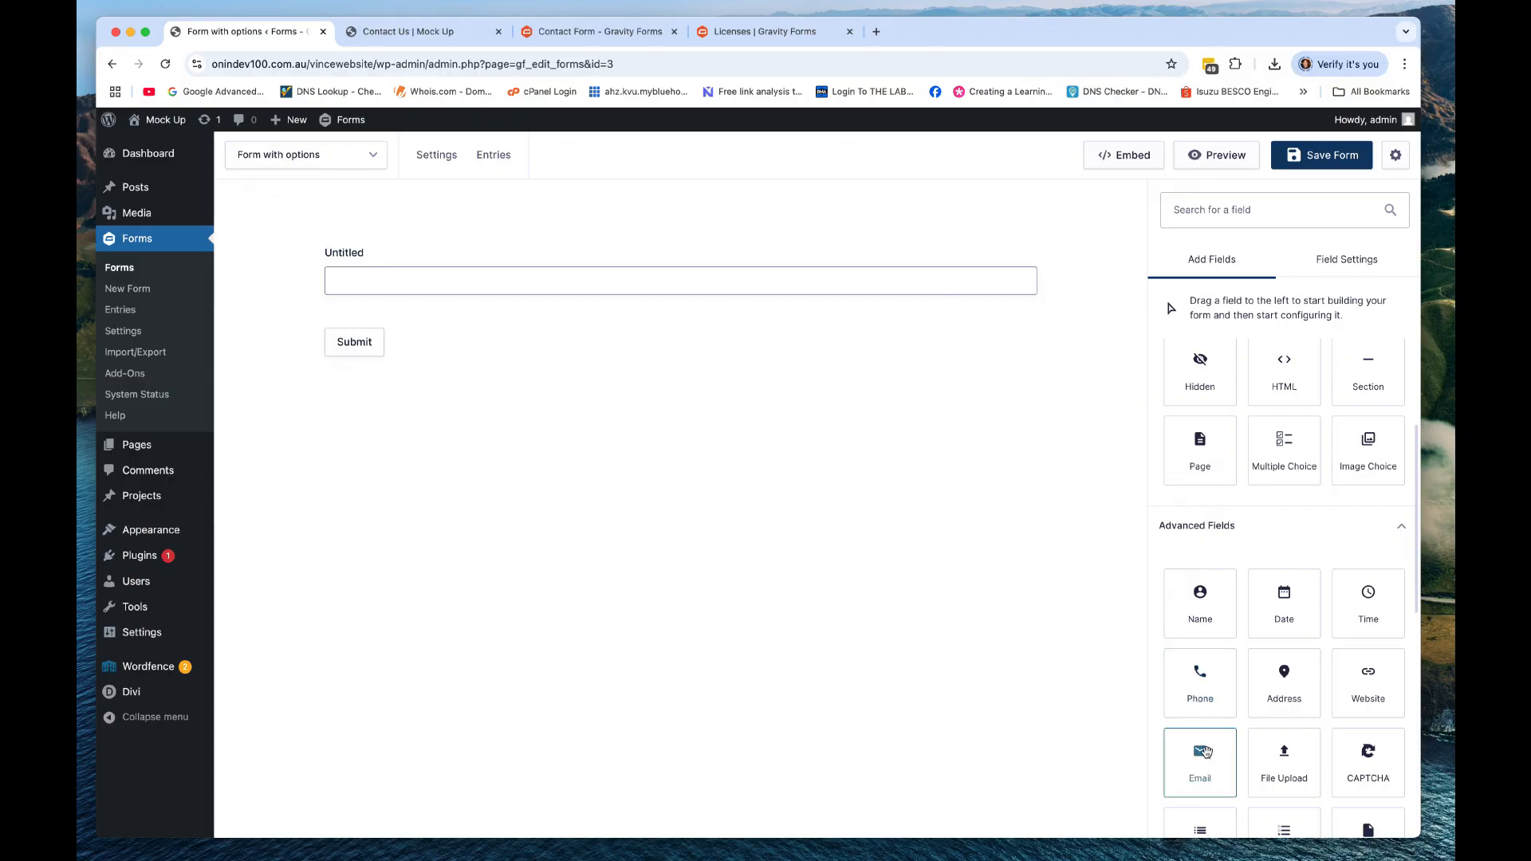
drag(1206, 761, 934, 281)
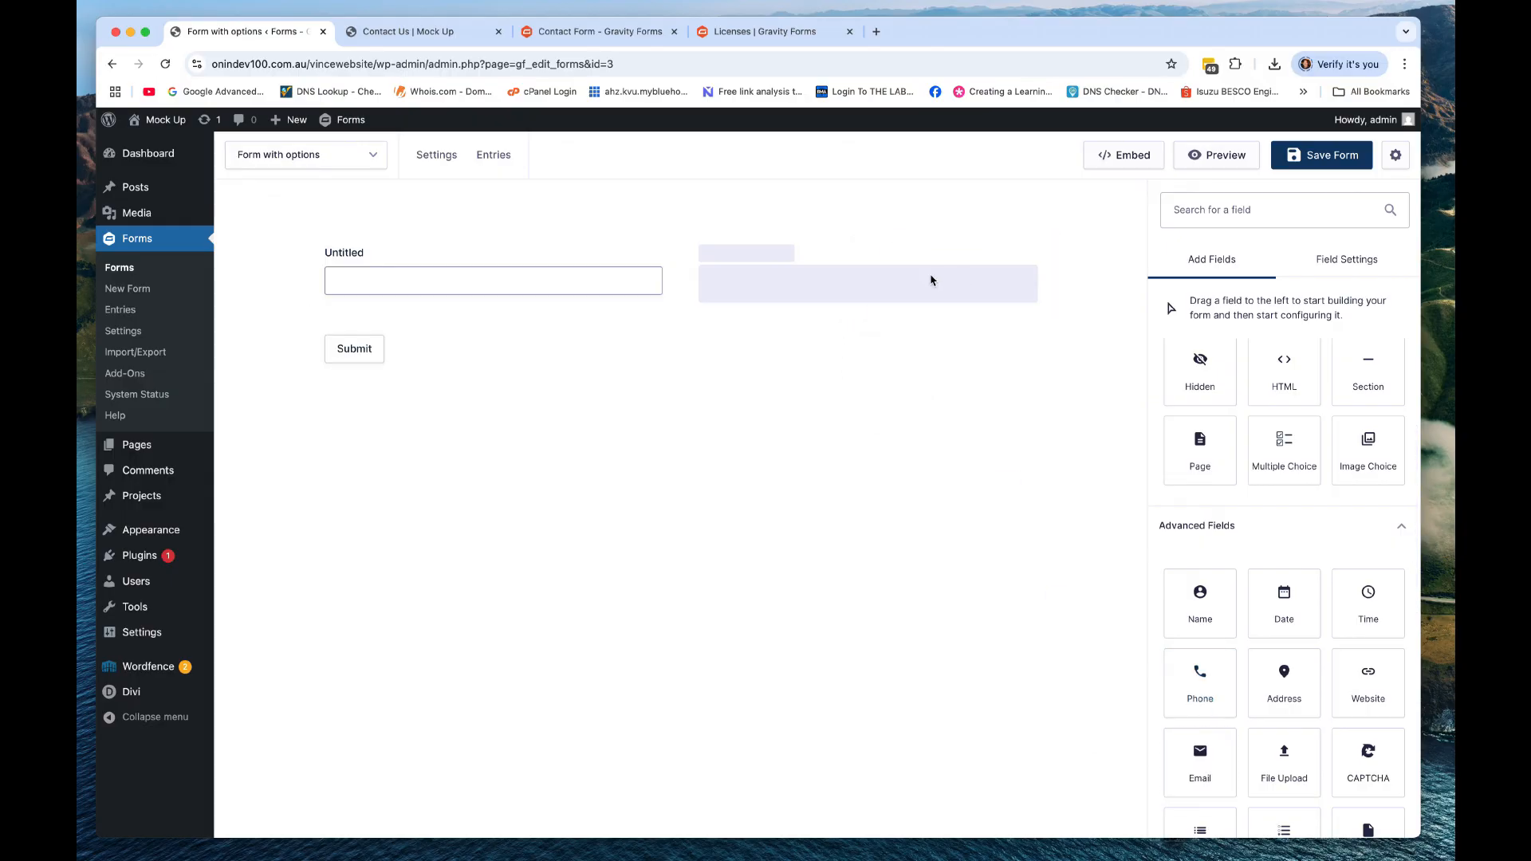
- Set the Single Line Text field's label to "Name"
click(401, 265)
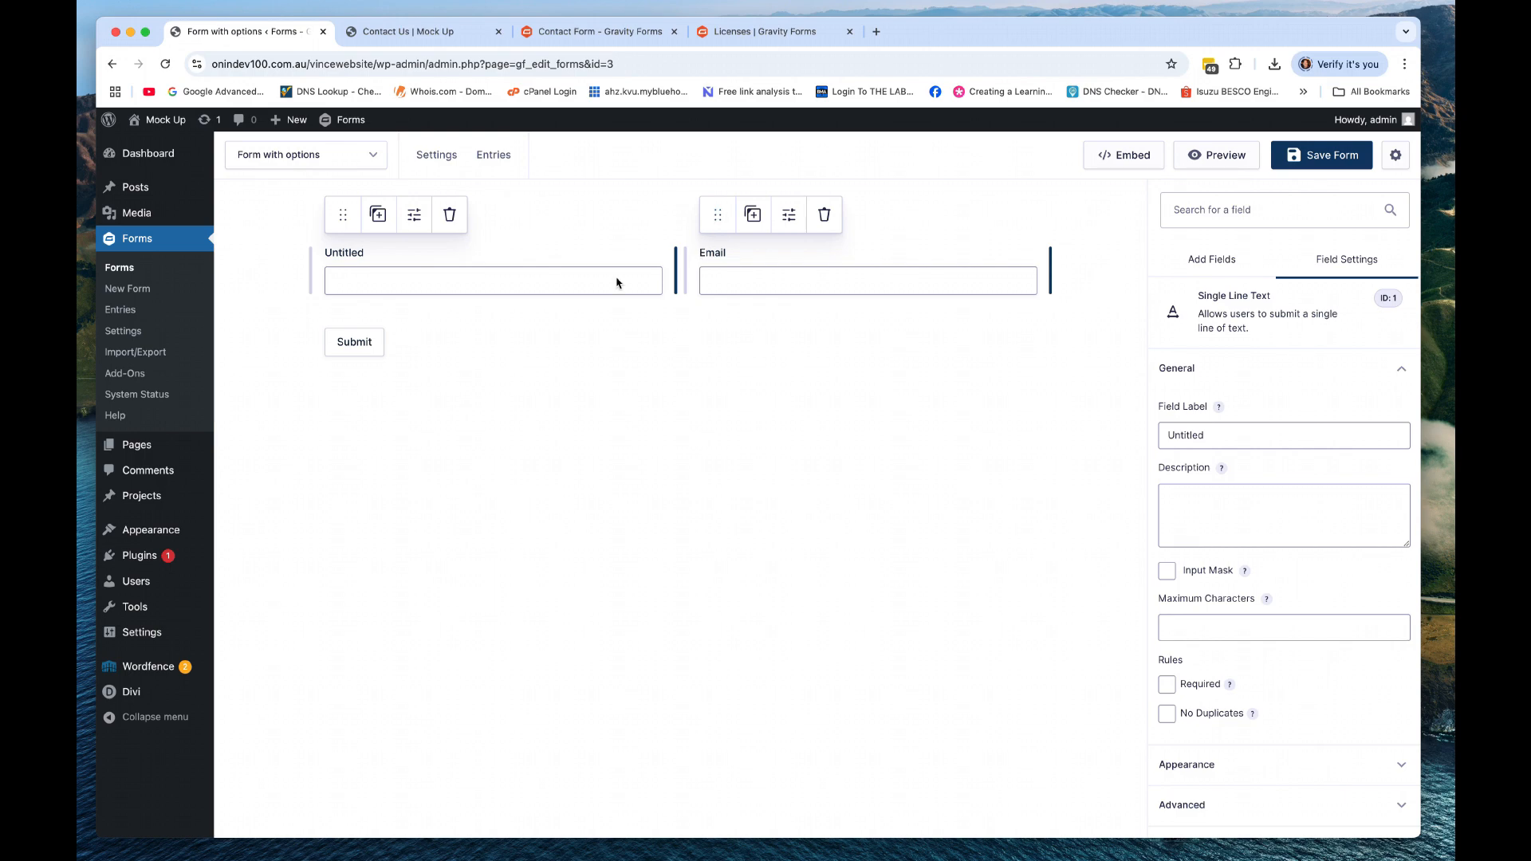
click(1201, 436)
double_click(1182, 434)
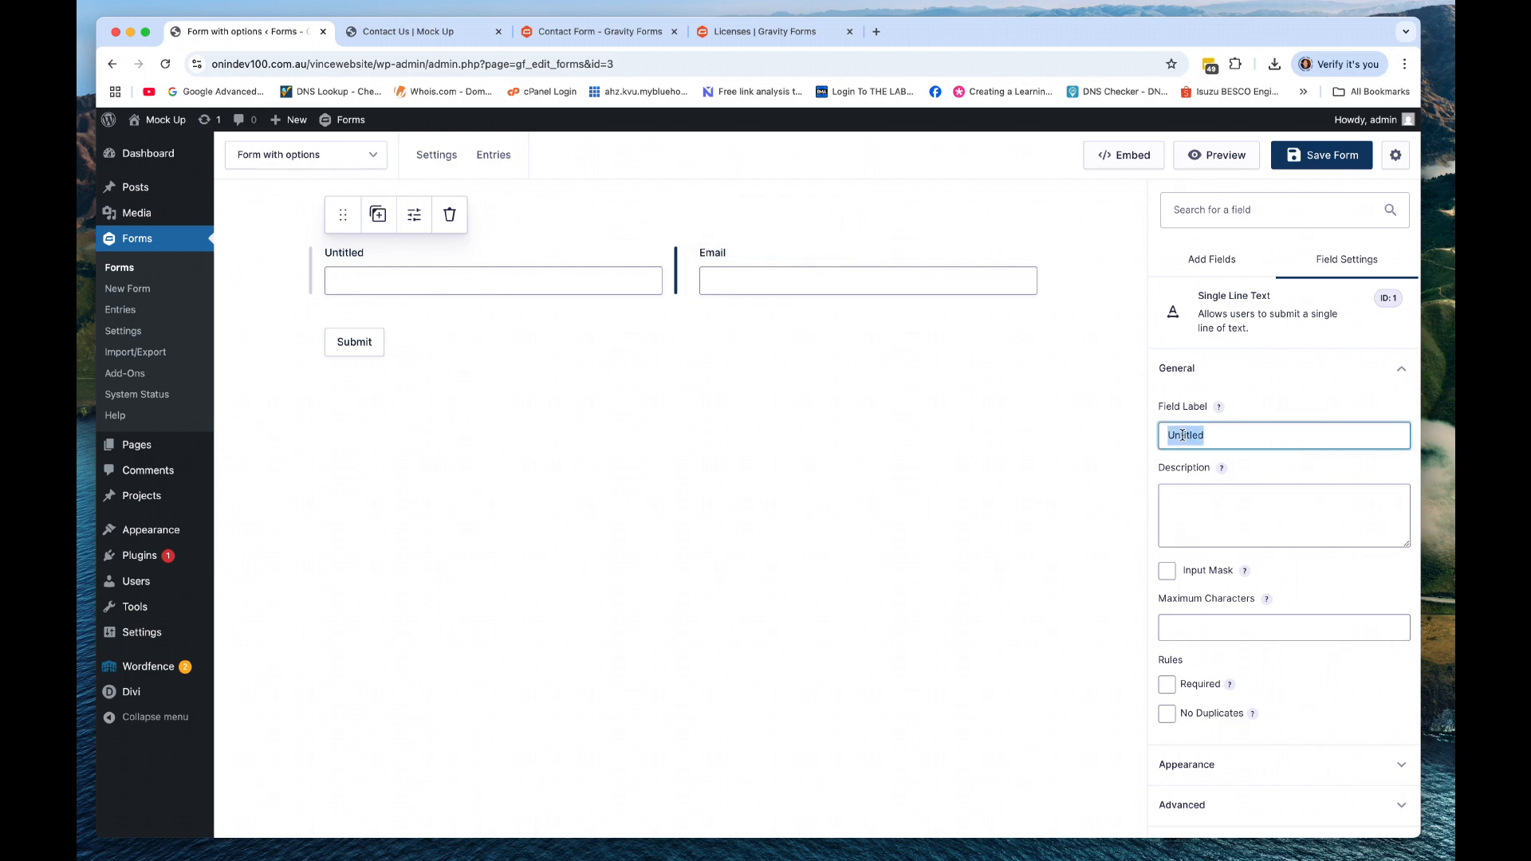
text(Name)
click(1169, 504)
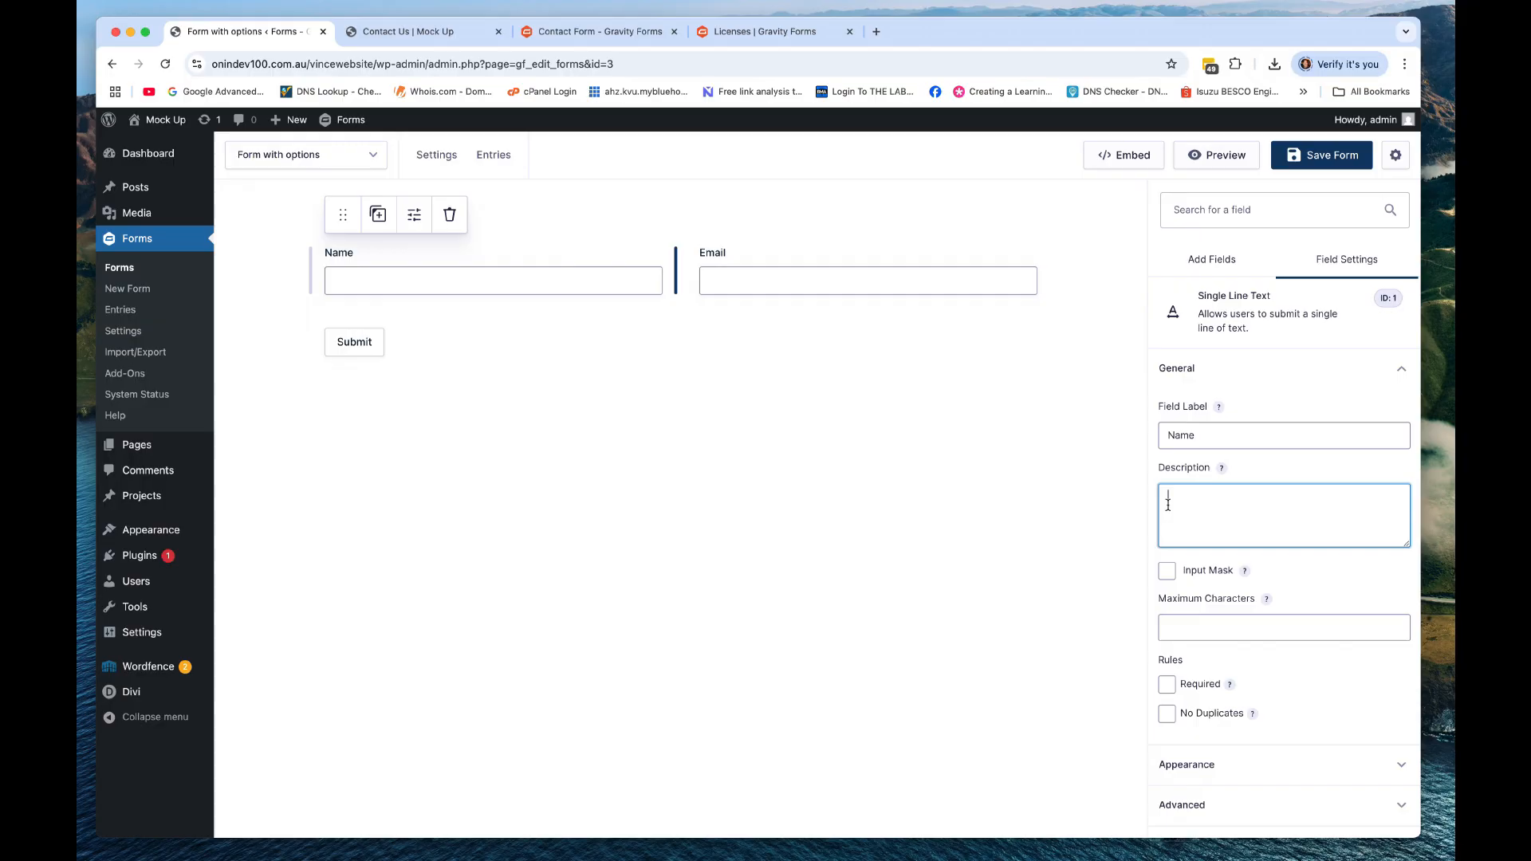
click(994, 427)
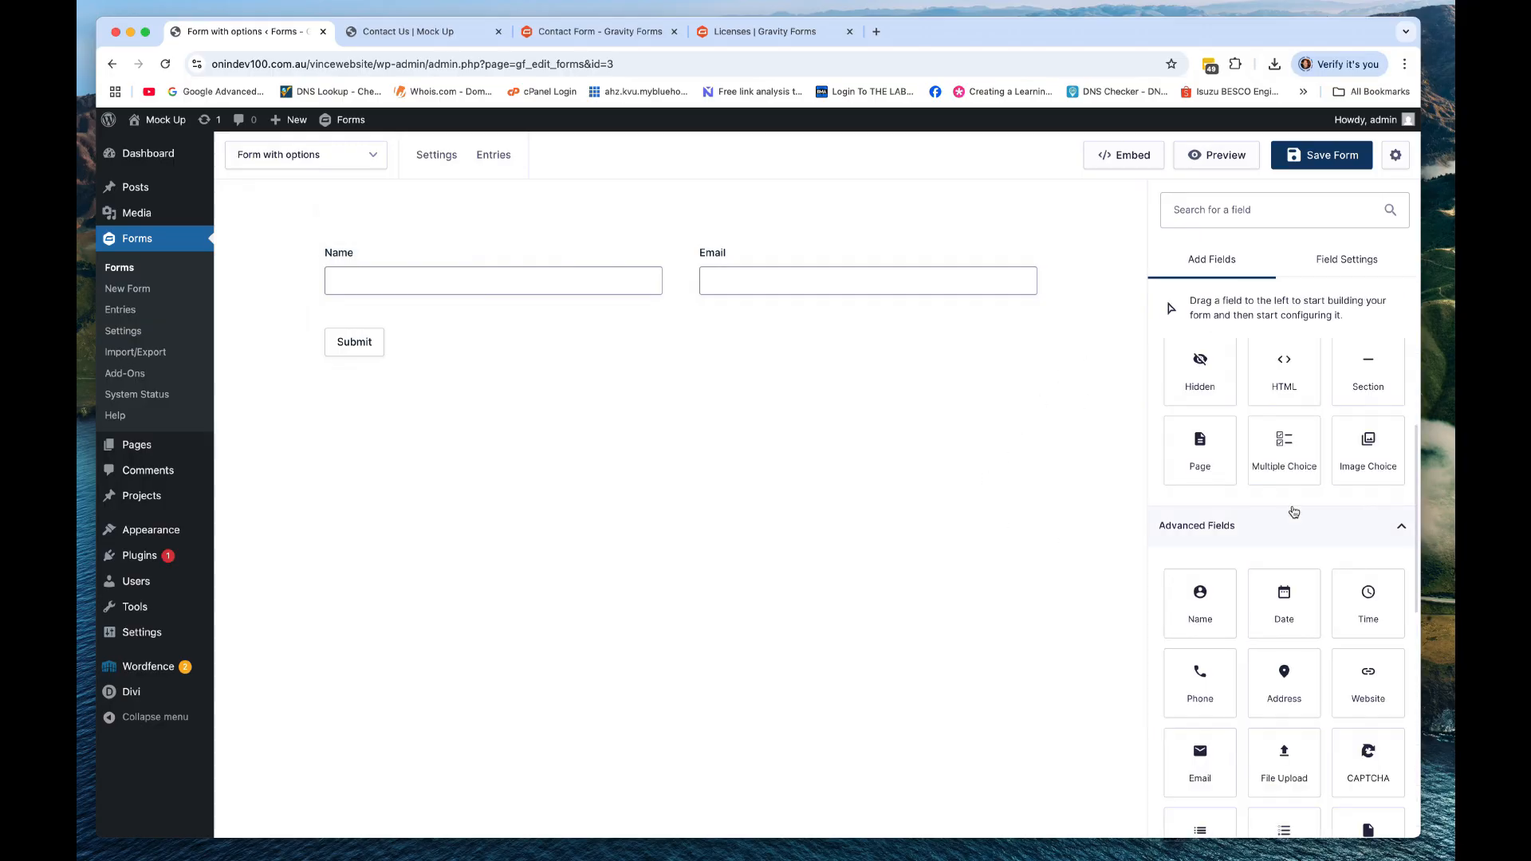
- Add a Radio Buttons field beneath the Name and Email row
scroll(1340, 511, up, 3)
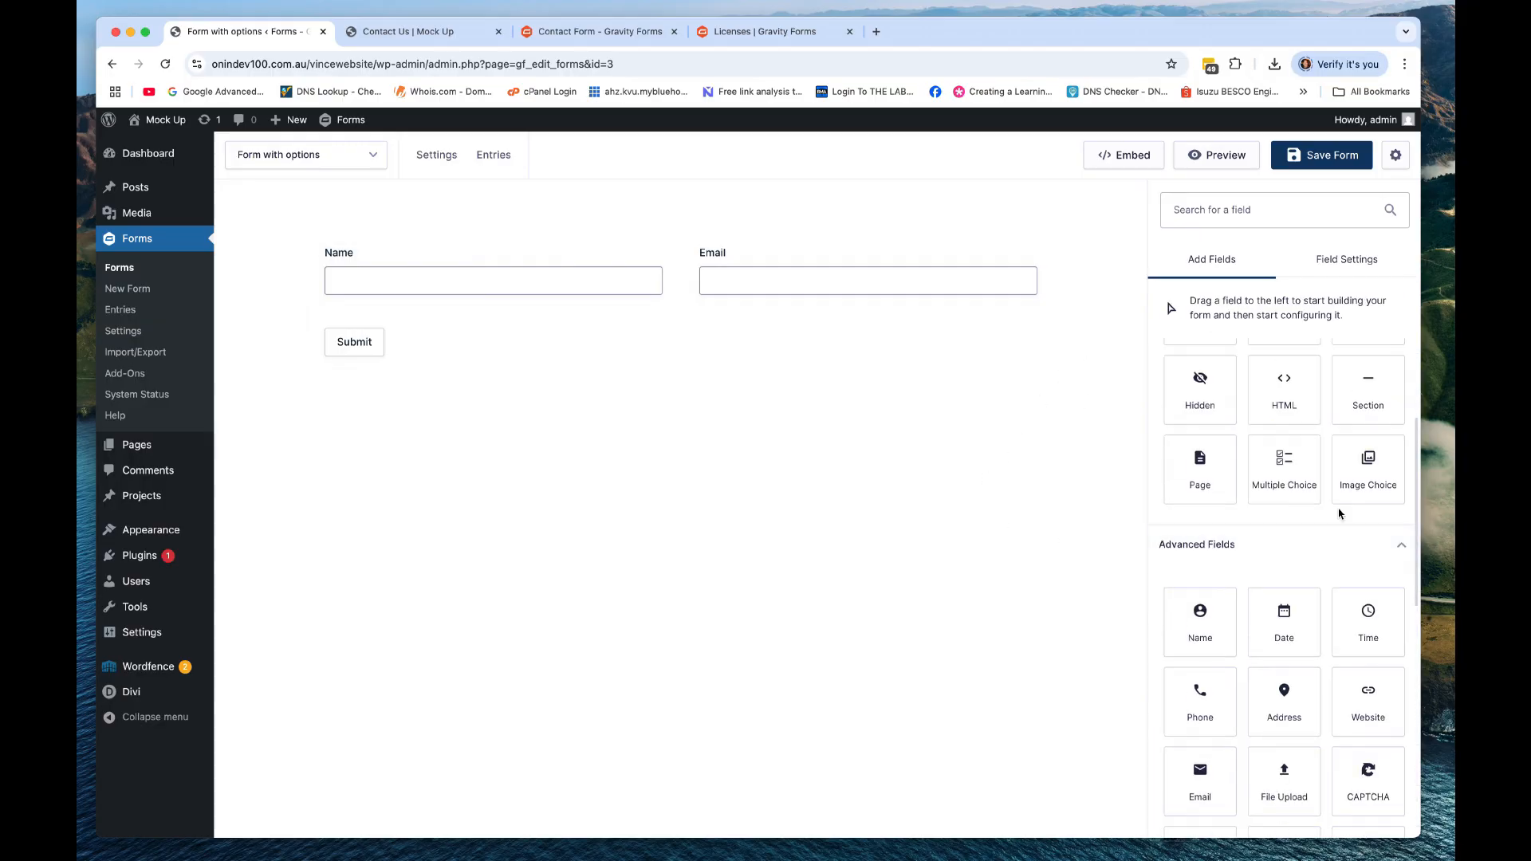
scroll(1335, 495, up, 1)
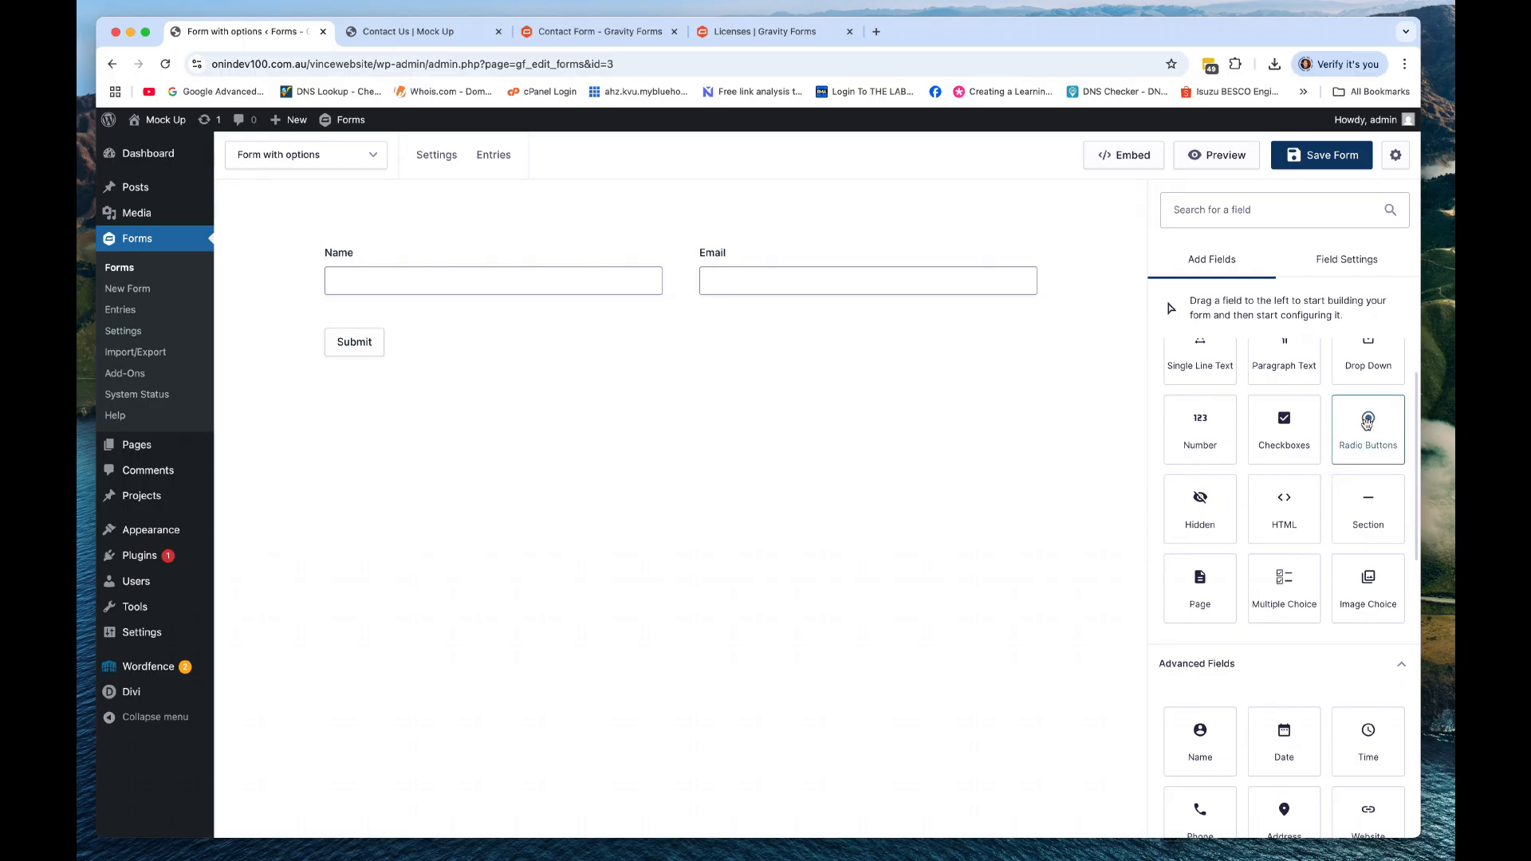
drag(1366, 422, 1368, 458)
drag(1368, 424, 668, 334)
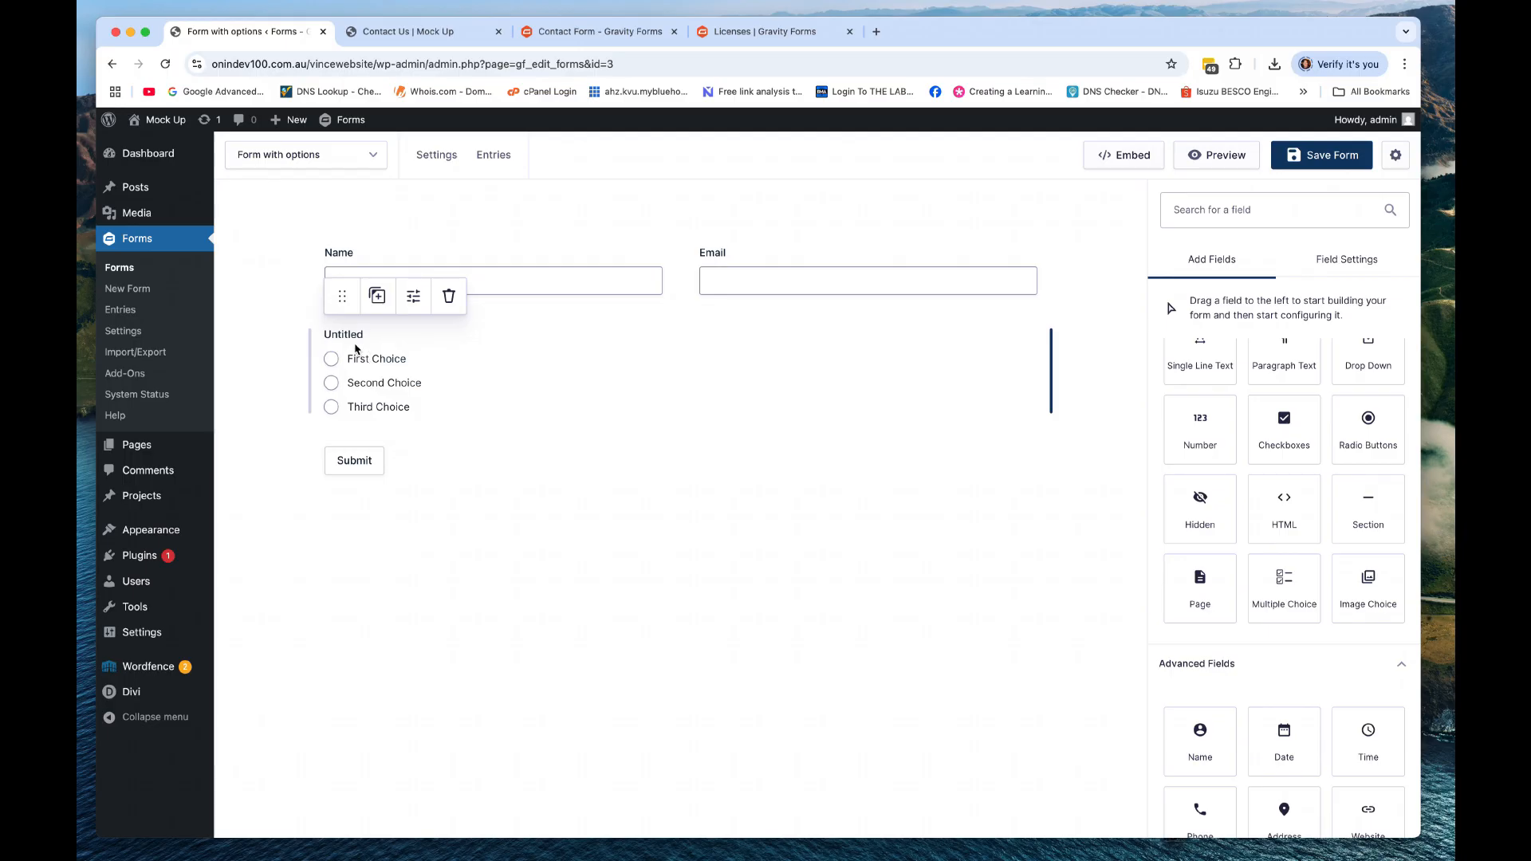
- Set the Radio Buttons field's label to "Options"
click(356, 348)
double_click(1188, 437)
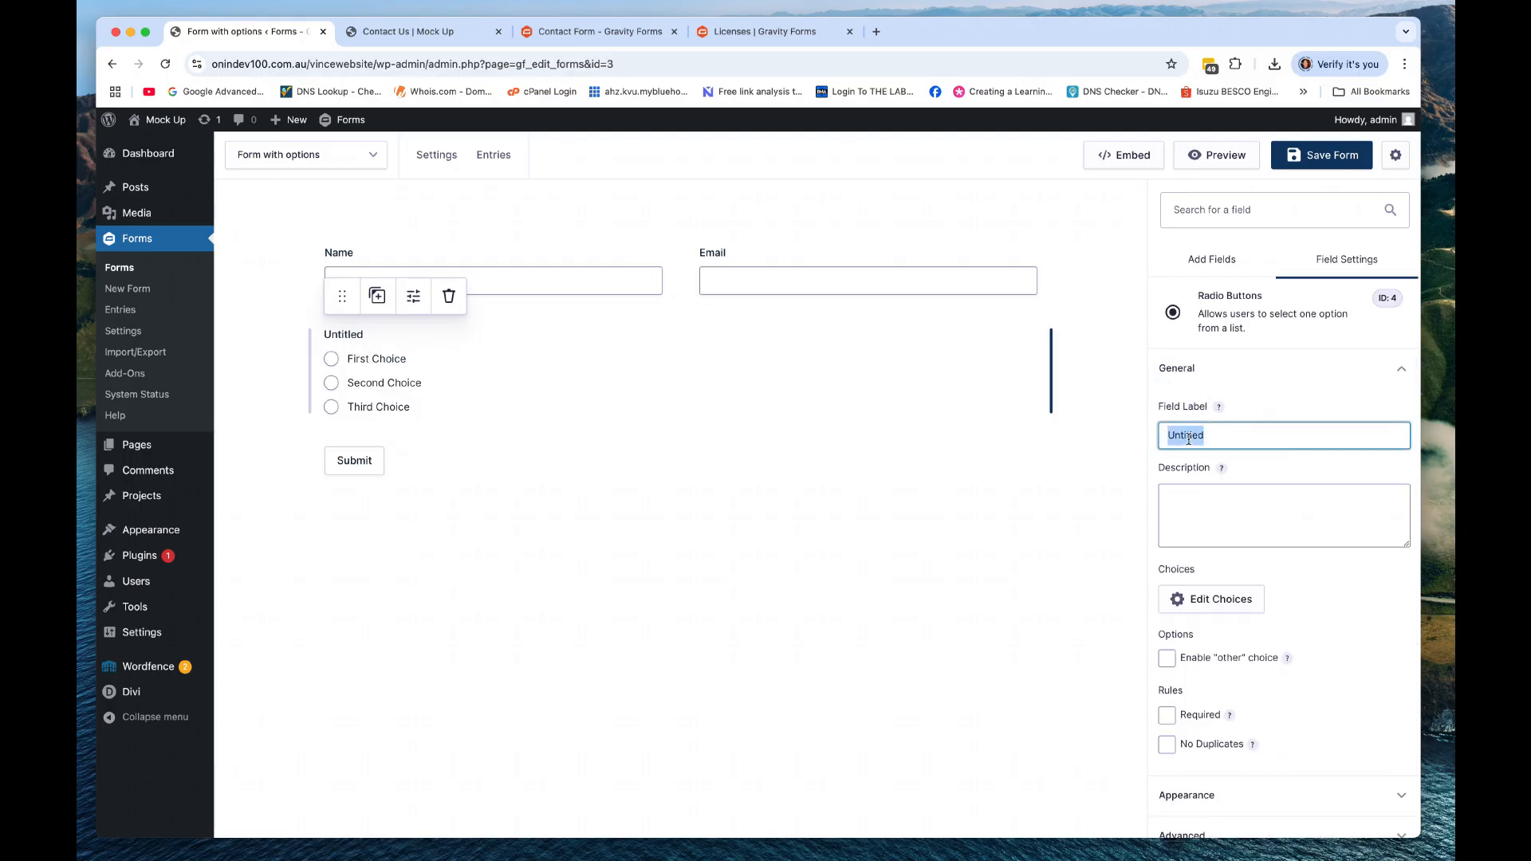
text(Options)
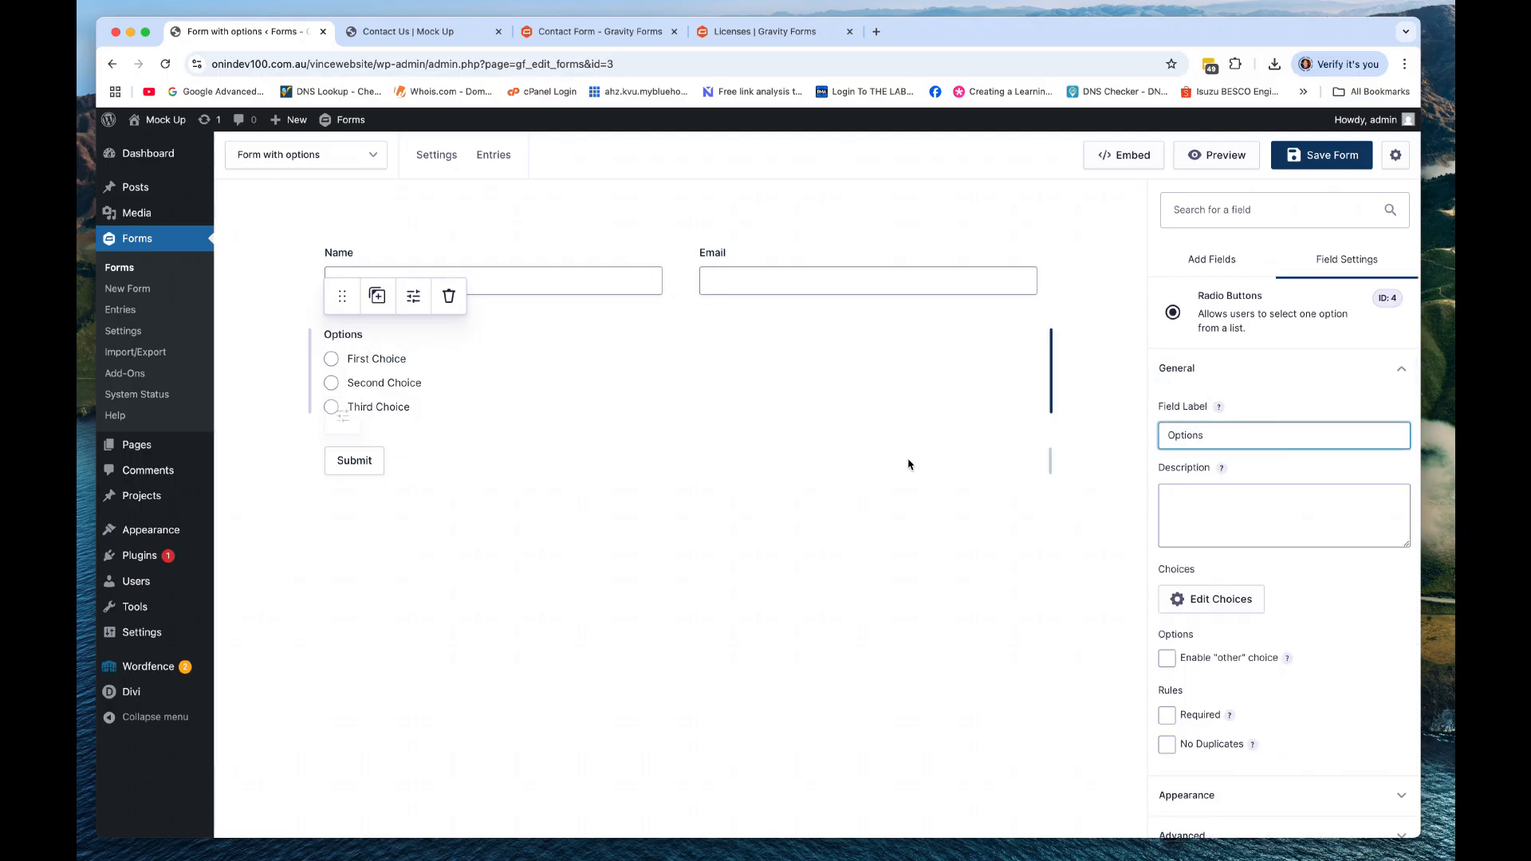
- Remove "Third Choice" from the Options field's choices
click(490, 413)
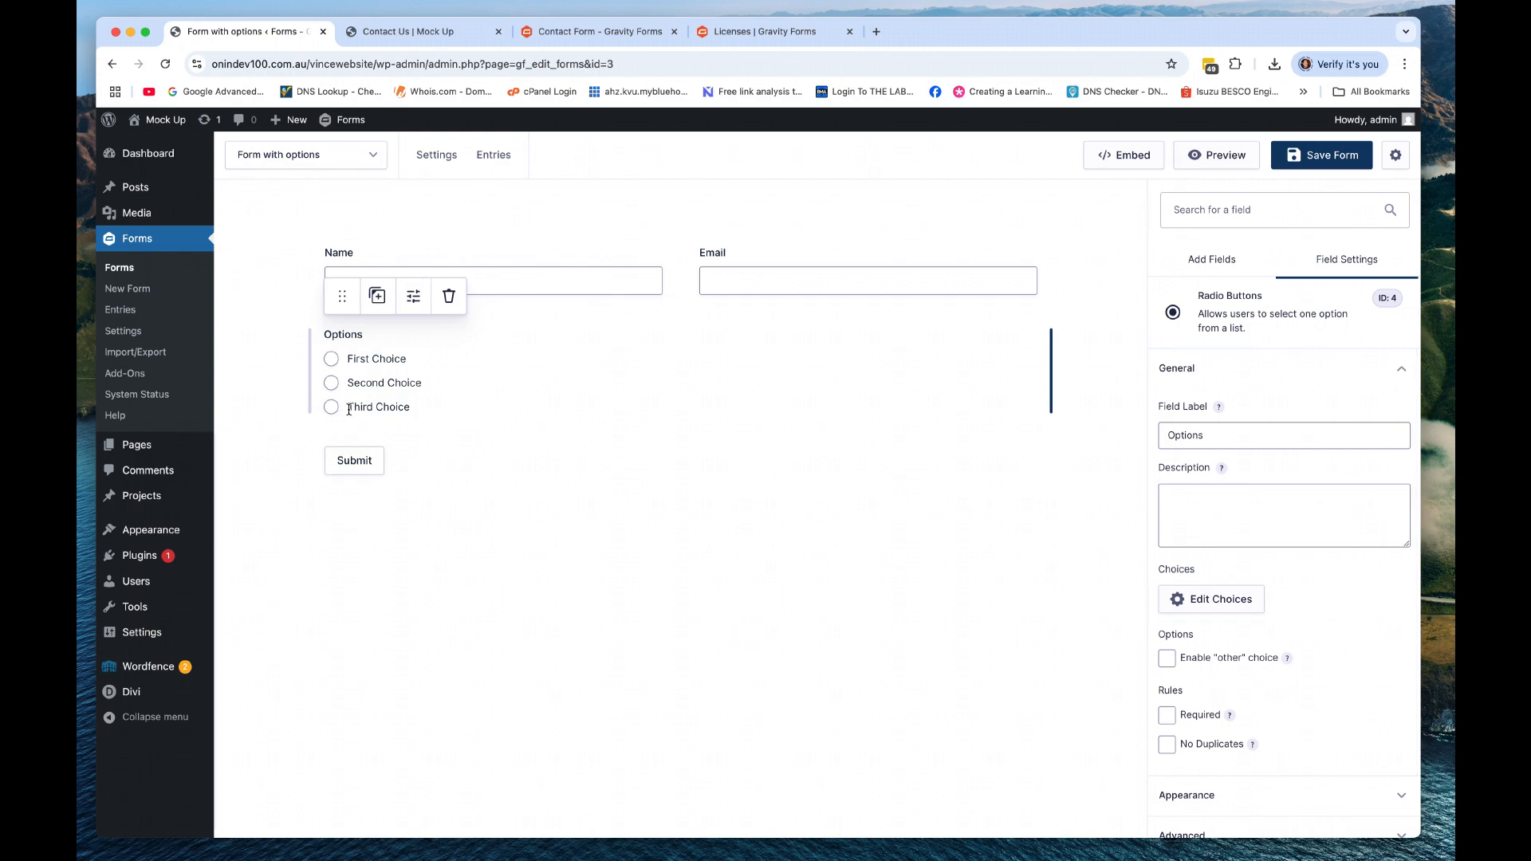
click(1173, 600)
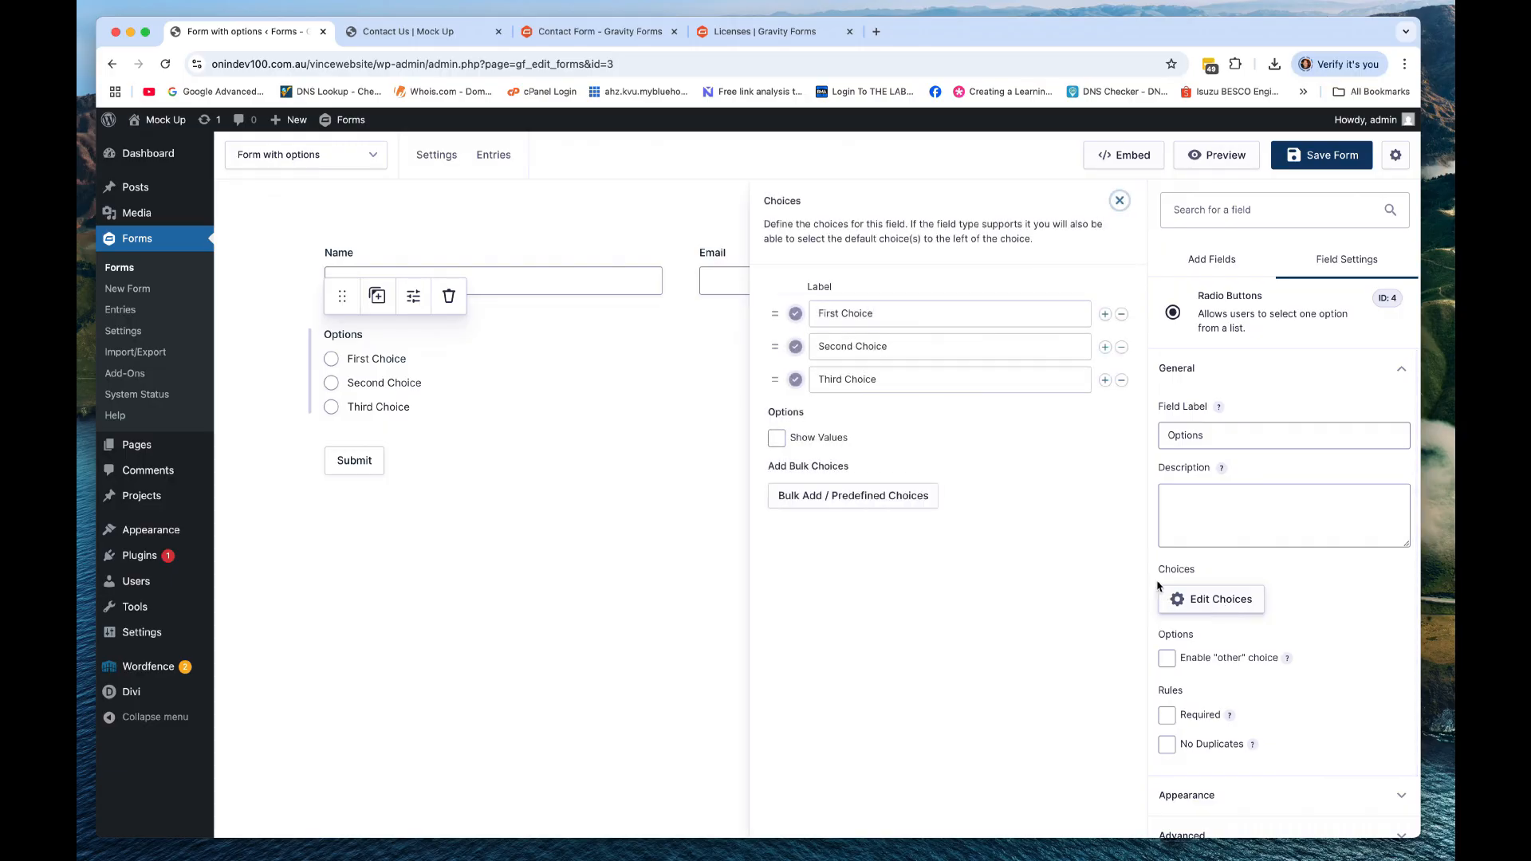
click(1121, 381)
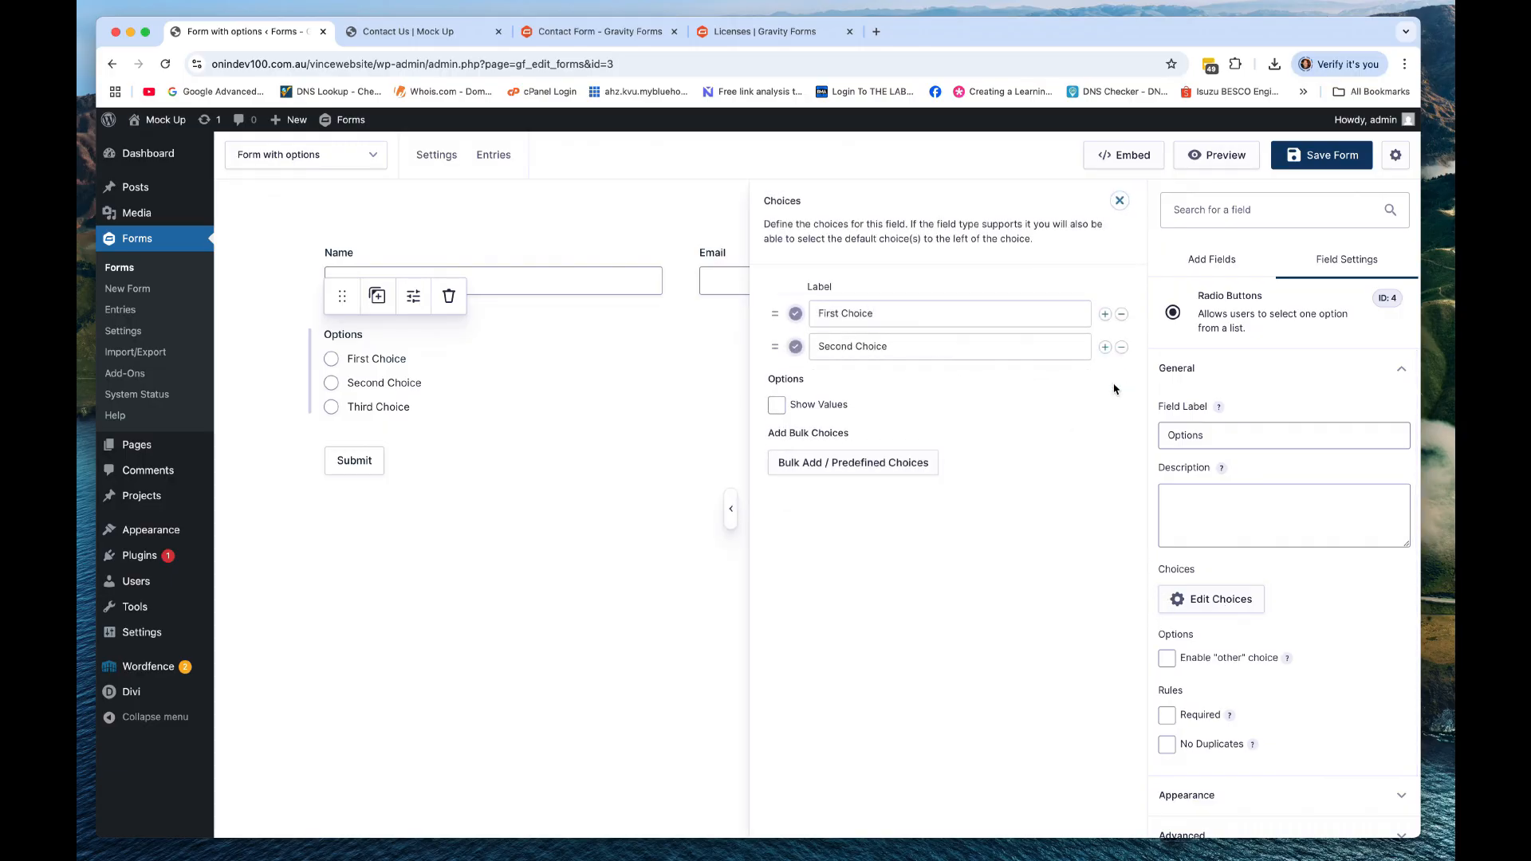
click(472, 413)
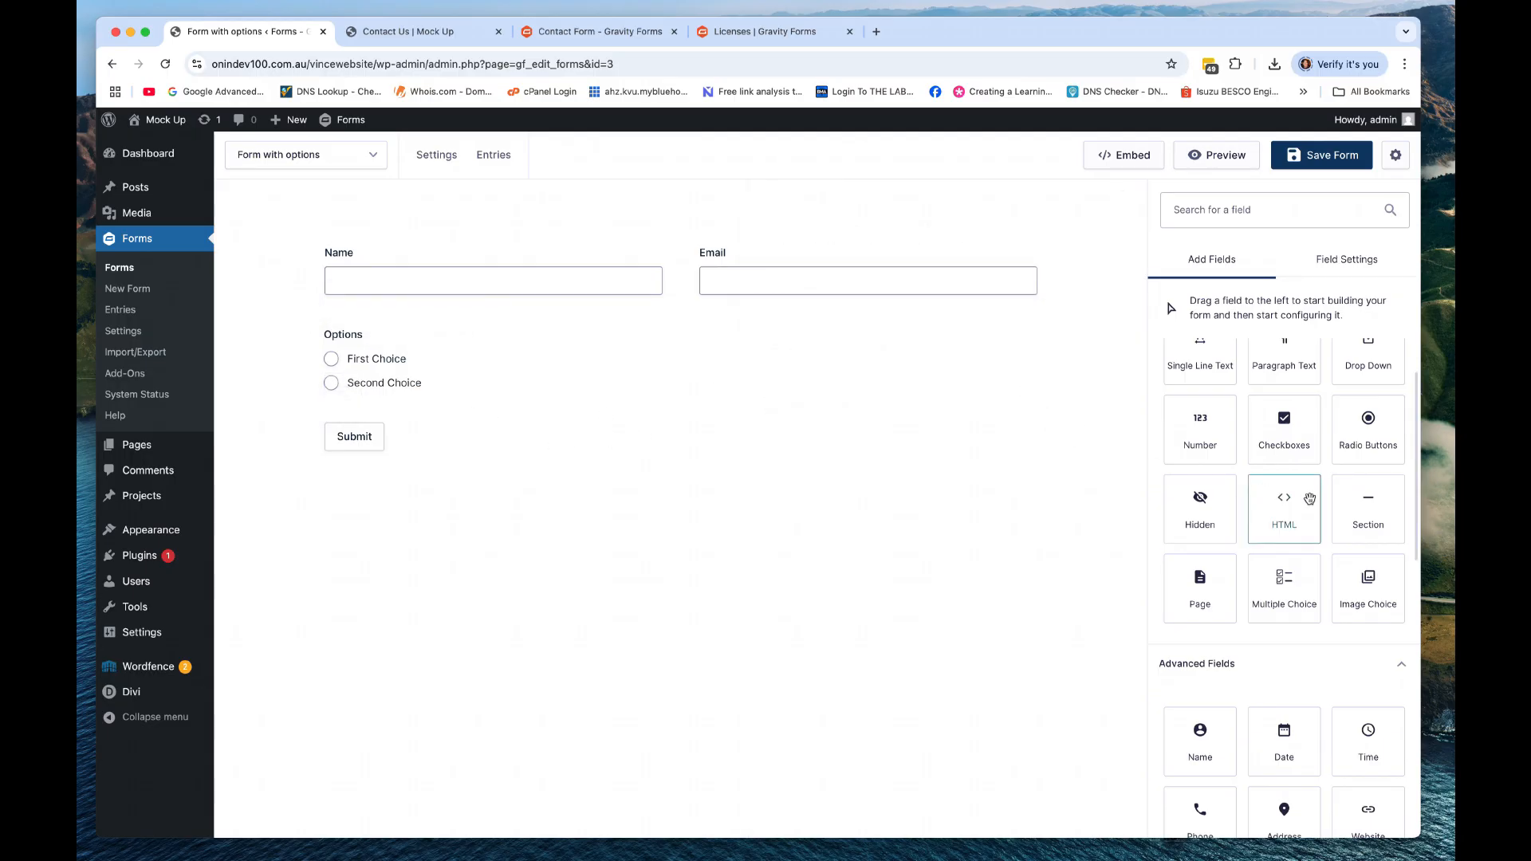
- Add two HTML fields, one beneath the other, between the Options field and the Submit button
scroll(1307, 497, down, 1)
scroll(1307, 503, down, 4)
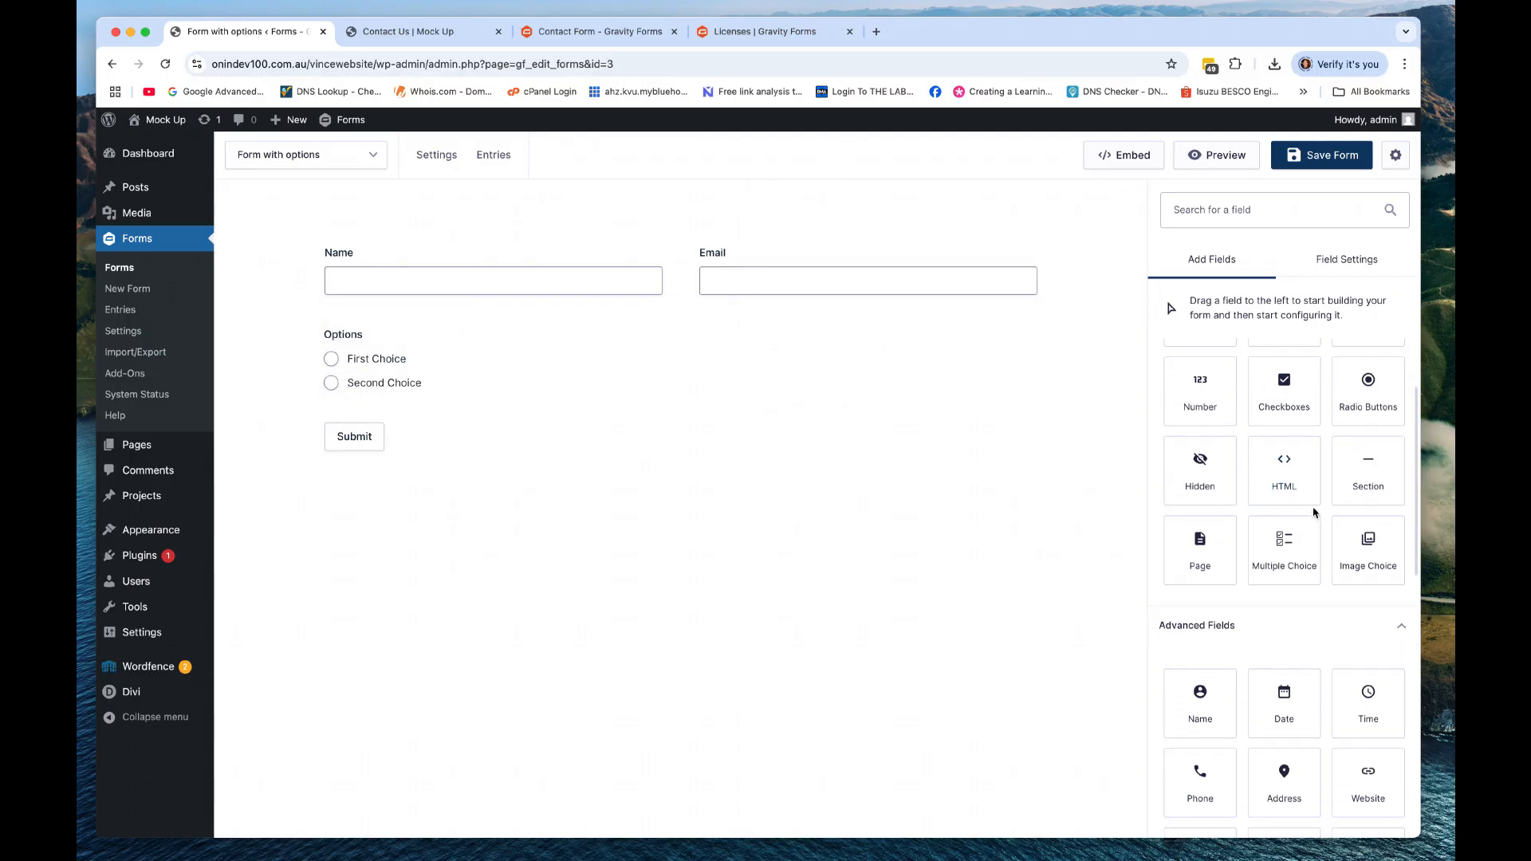
scroll(1292, 555, down, 12)
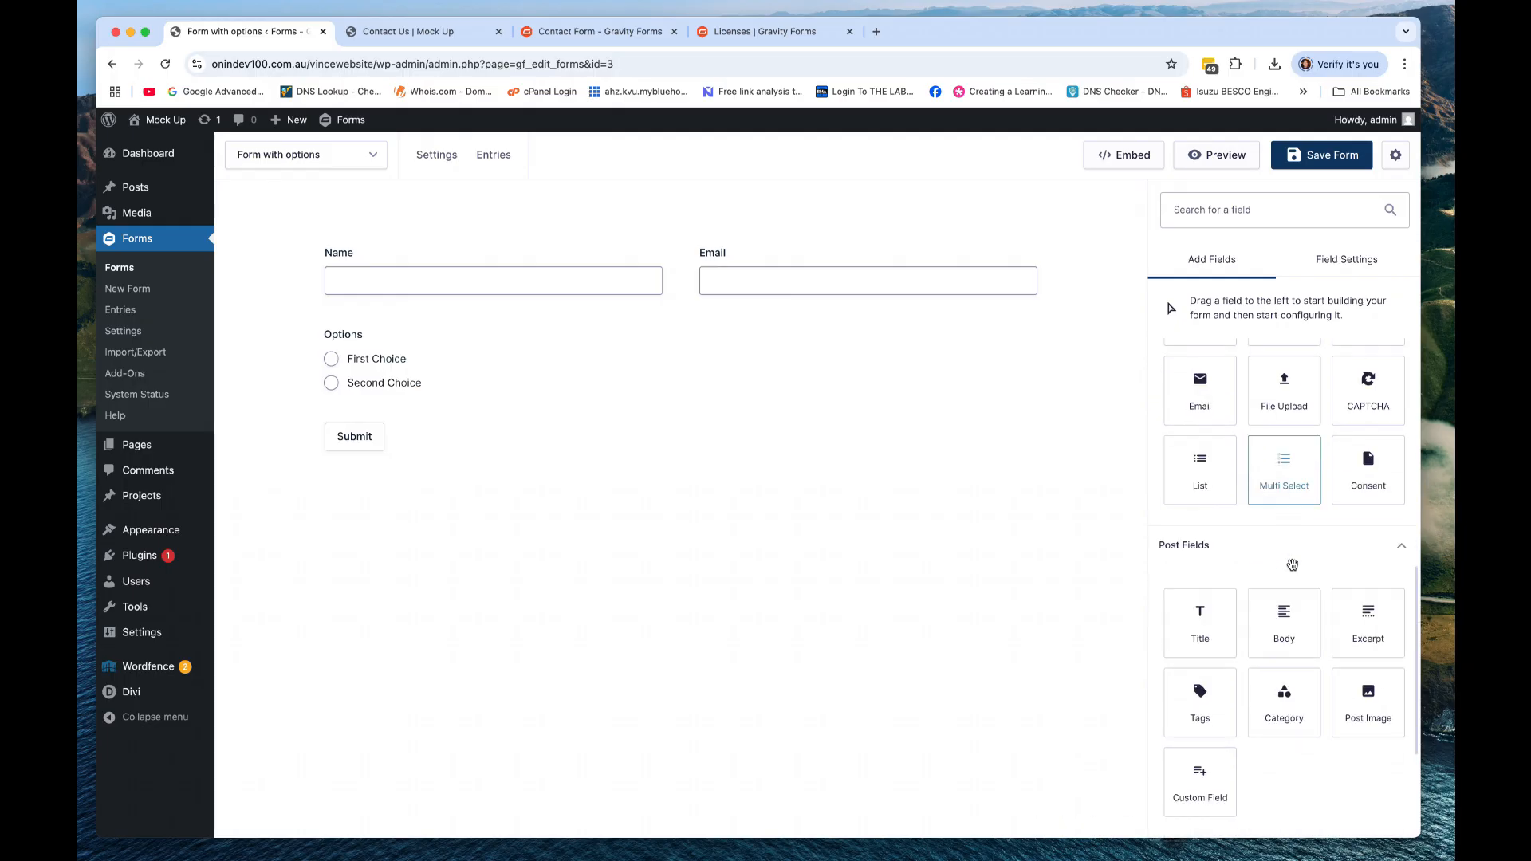
scroll(1291, 565, down, 6)
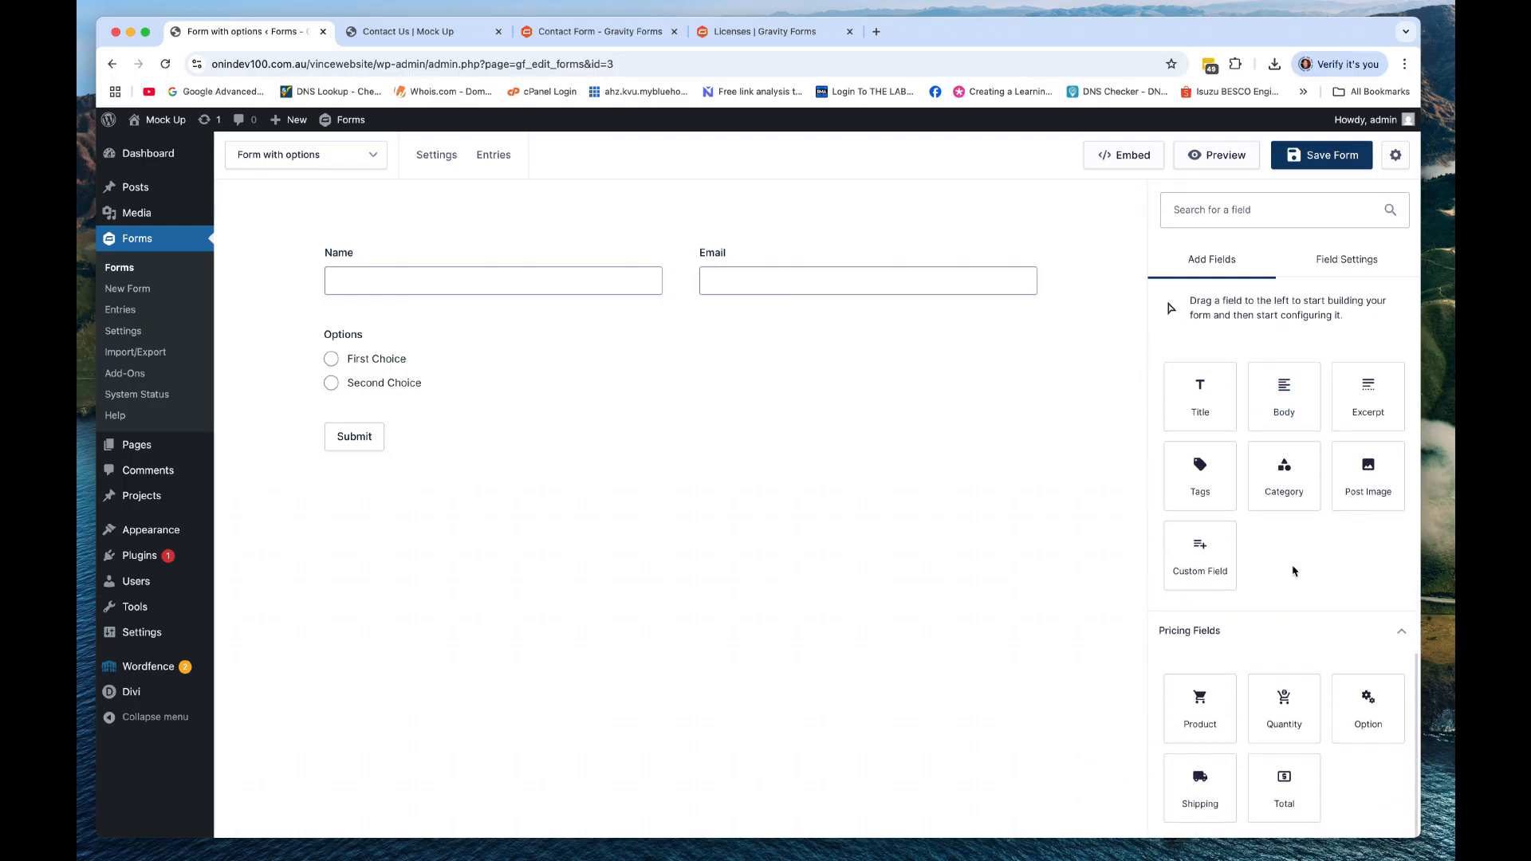
scroll(1293, 563, up, 8)
scroll(1295, 562, up, 7)
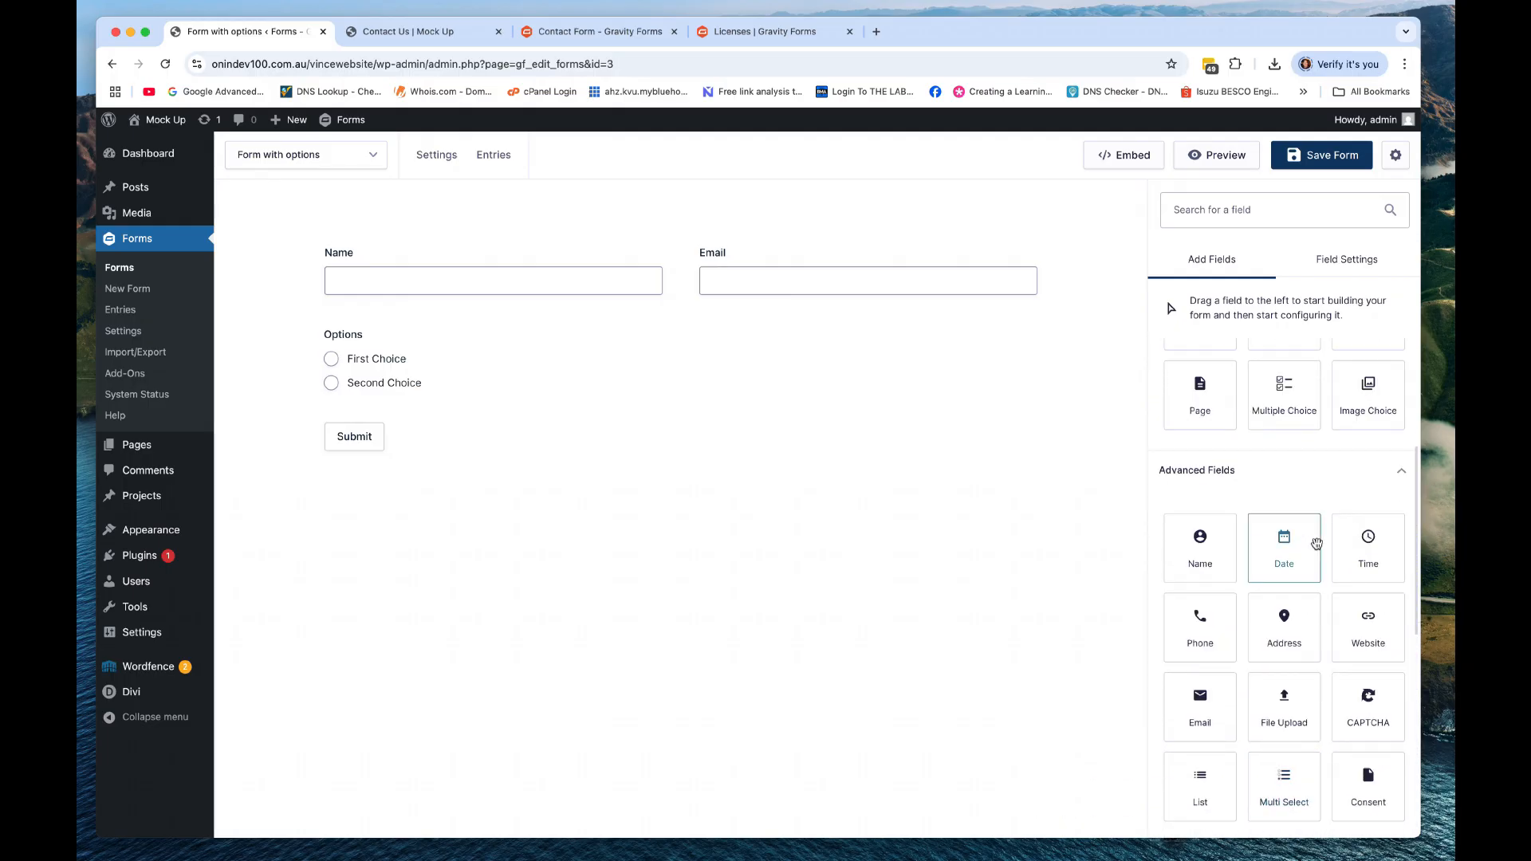
scroll(1307, 550, down, 1)
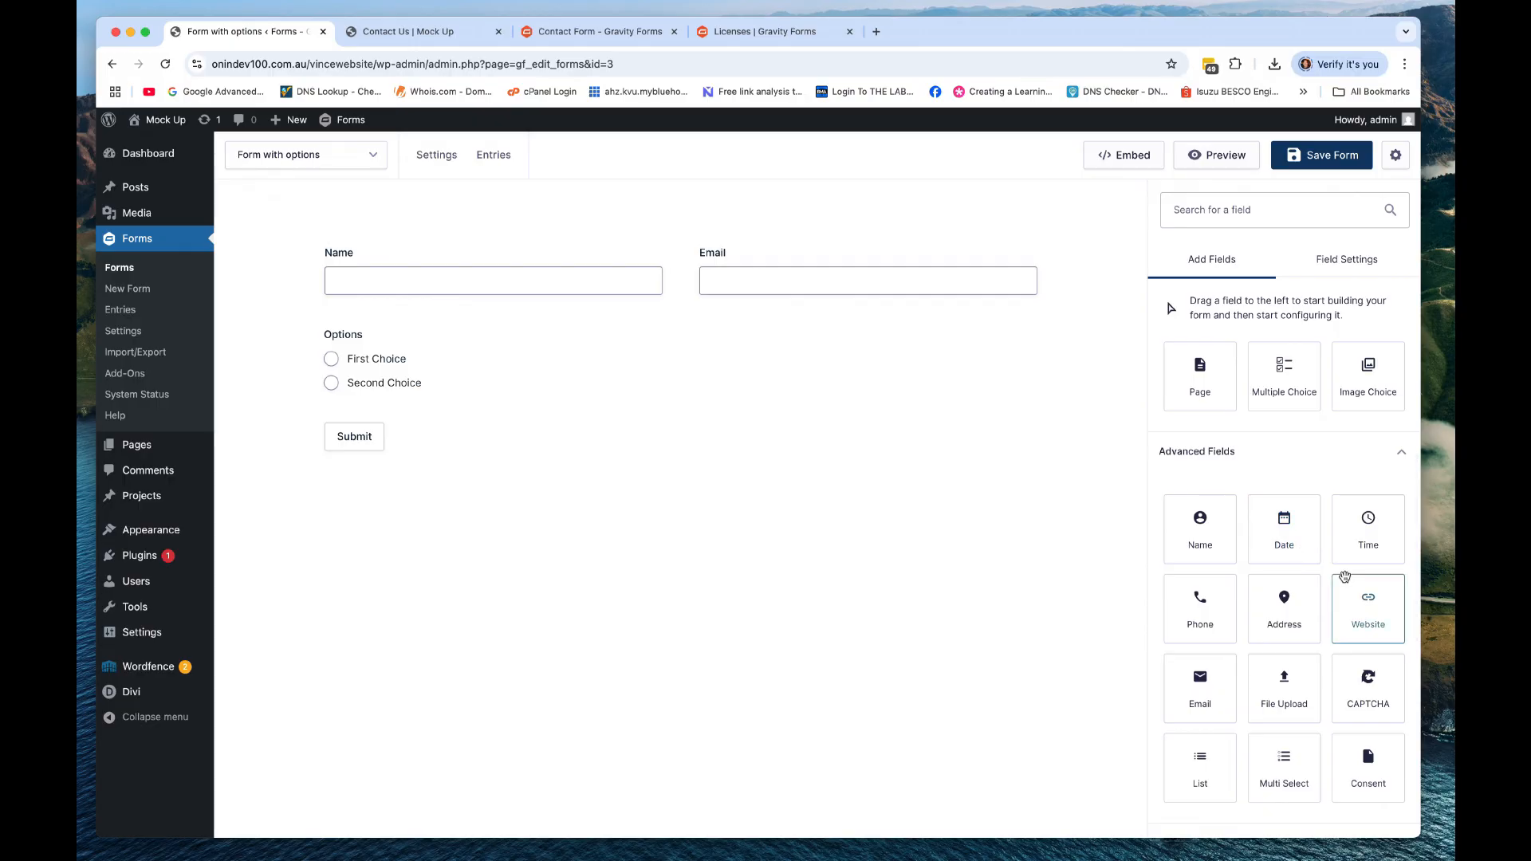
scroll(1365, 590, down, 1)
scroll(1243, 670, up, 1)
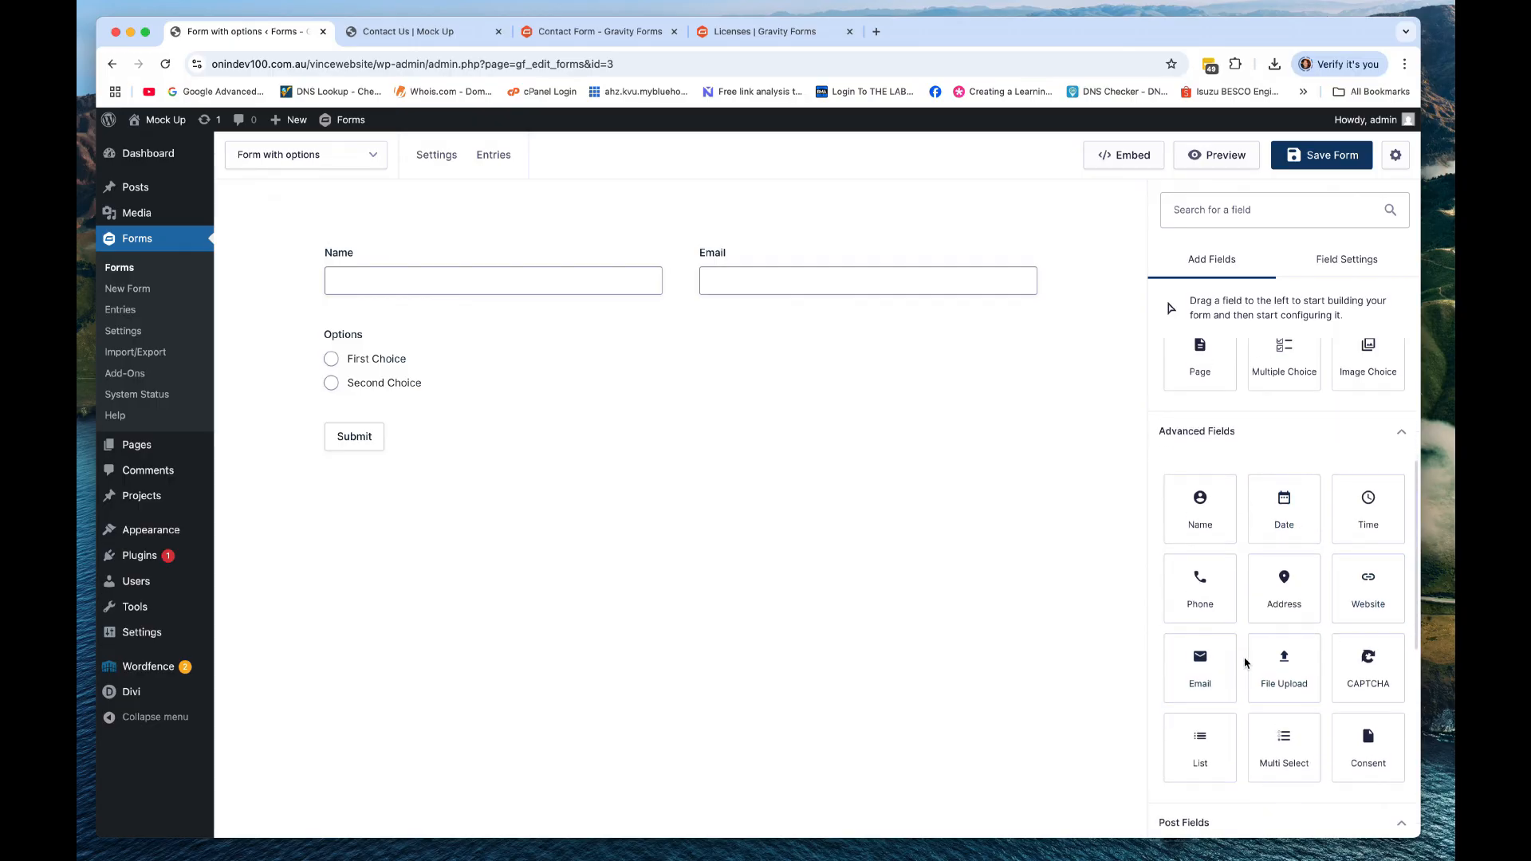
scroll(1257, 643, up, 4)
scroll(1267, 628, up, 1)
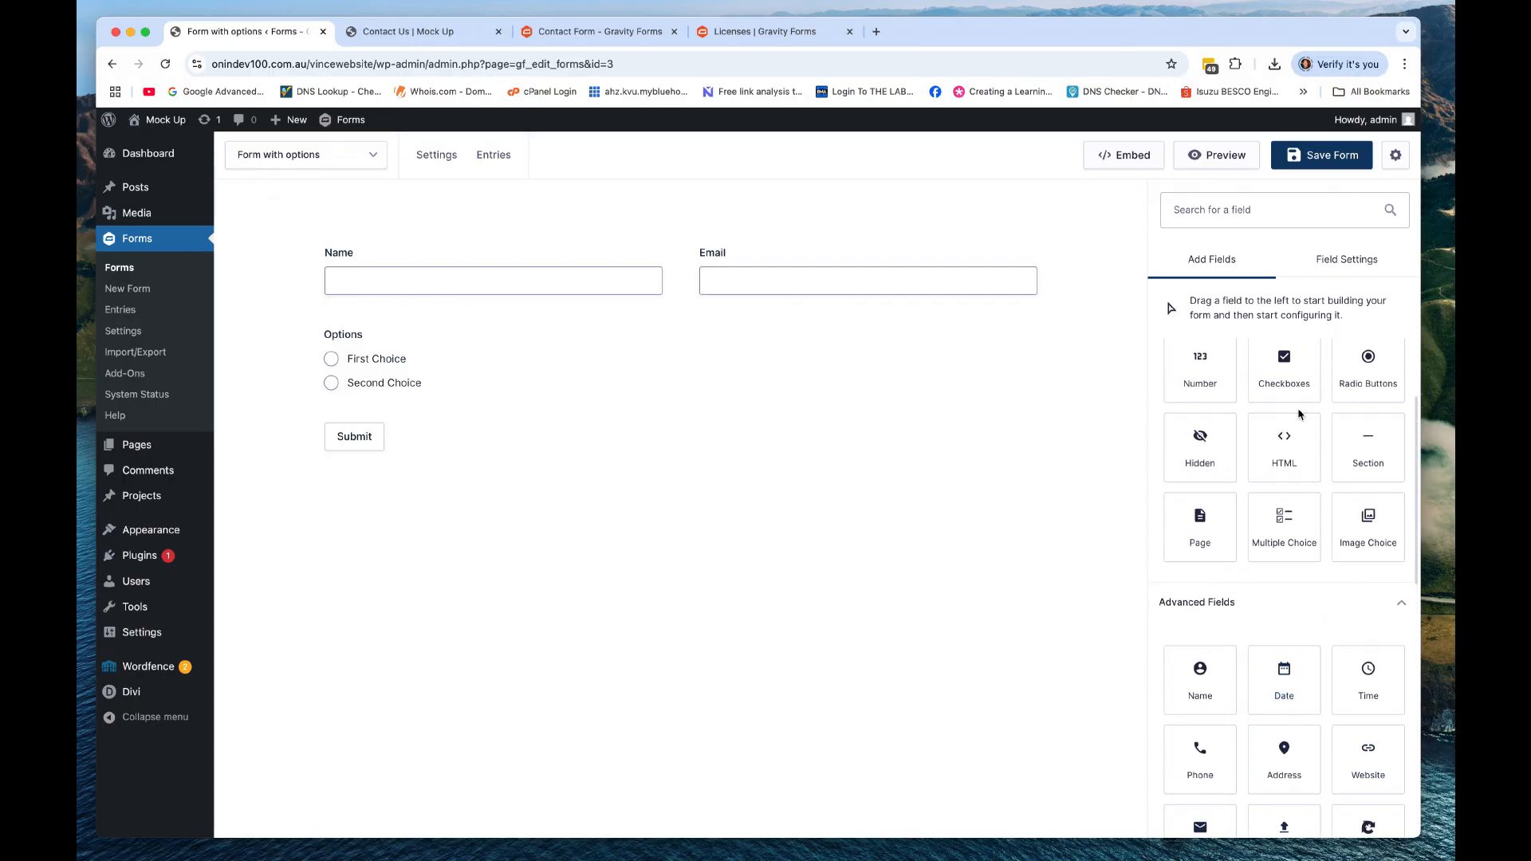
drag(1287, 452, 571, 393)
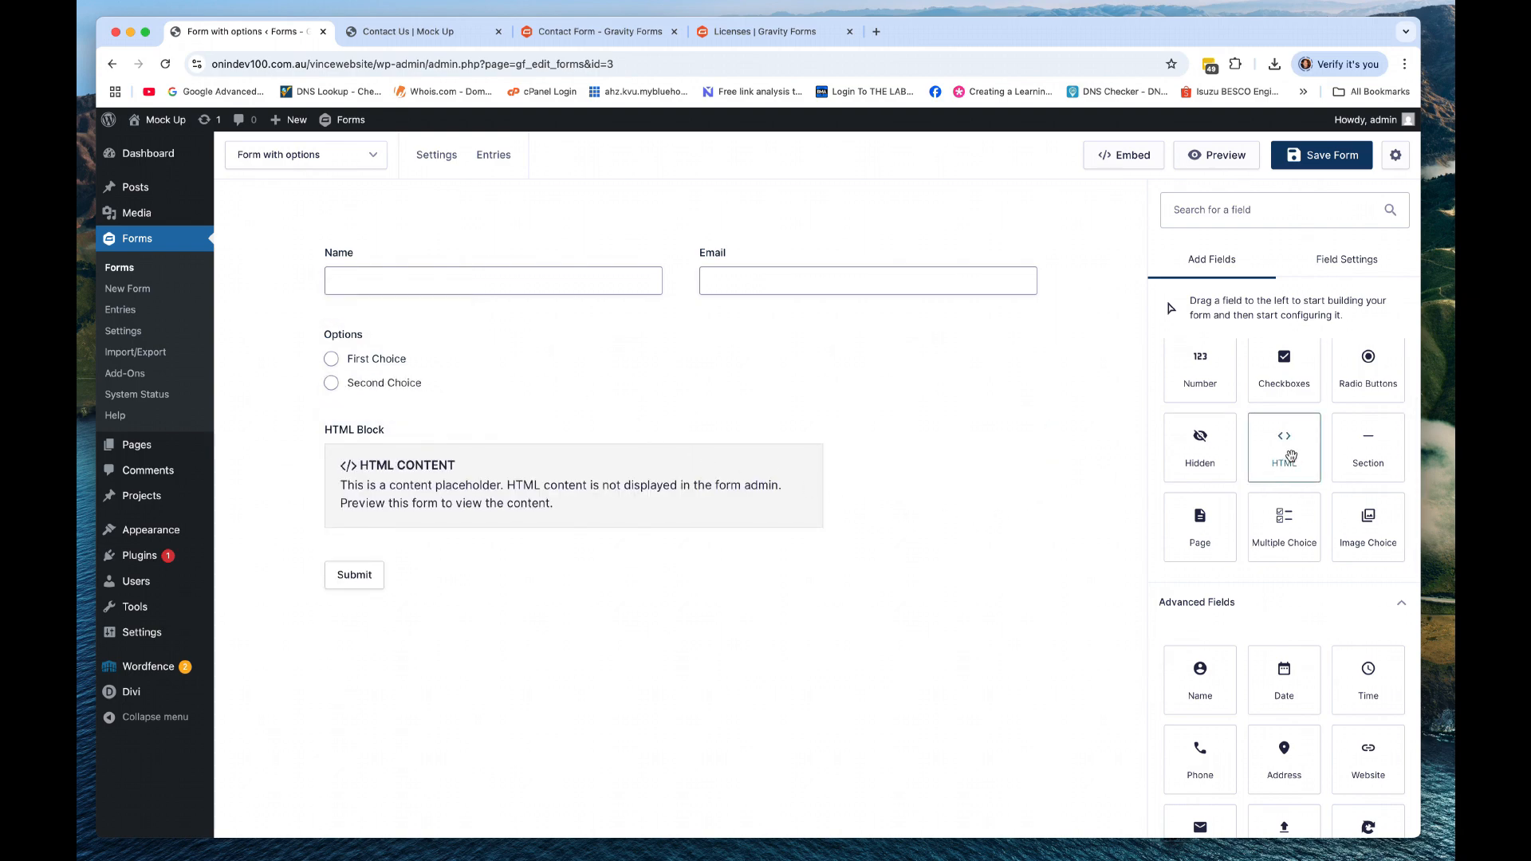
drag(1291, 456, 537, 526)
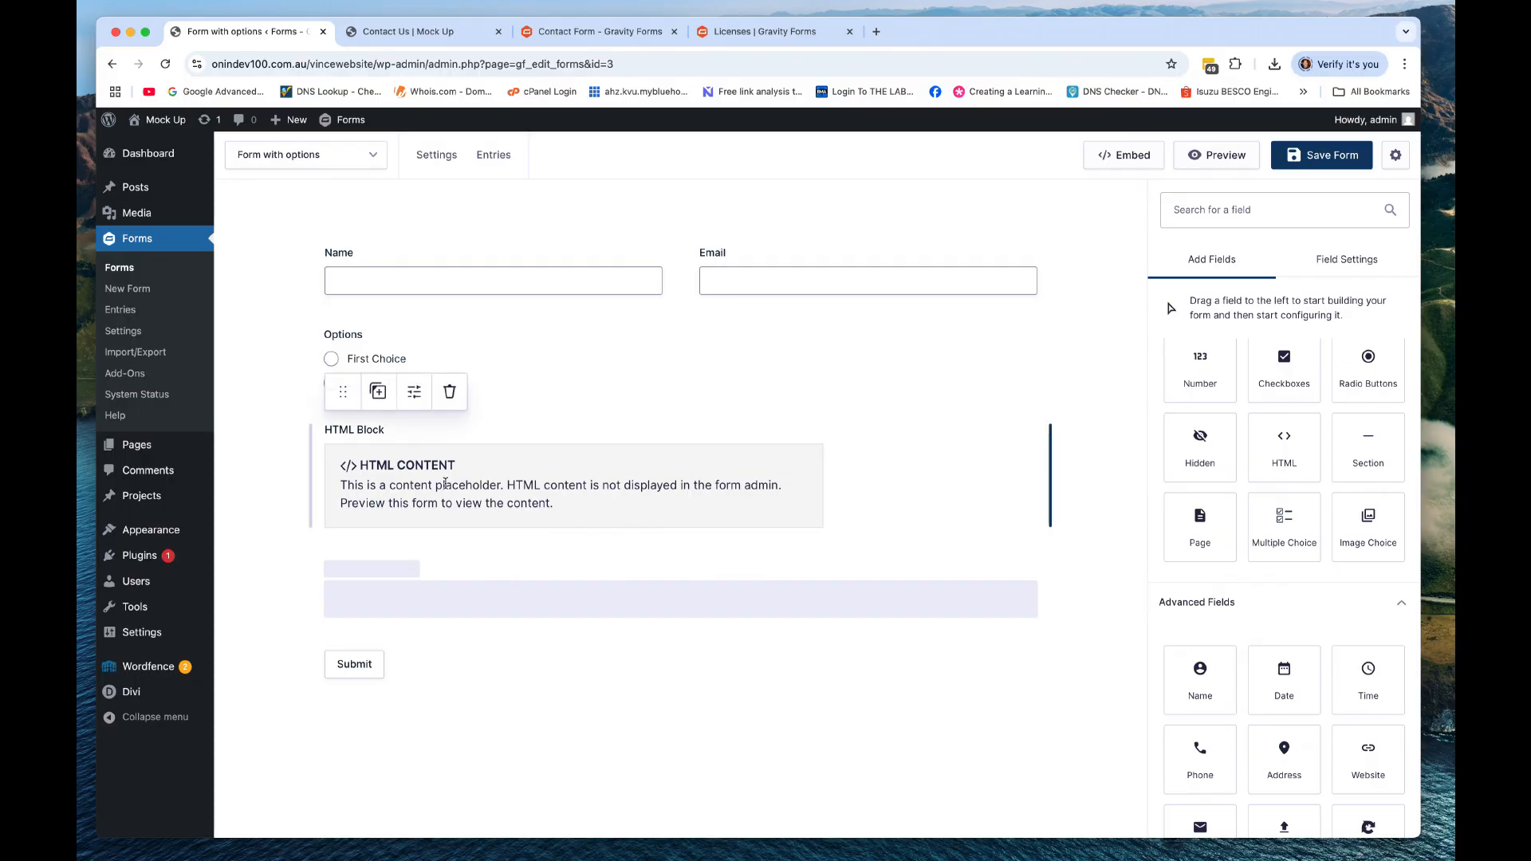
- Set the first HTML block's label to "Show this for option 1"
click(378, 443)
drag(1228, 437, 1140, 437)
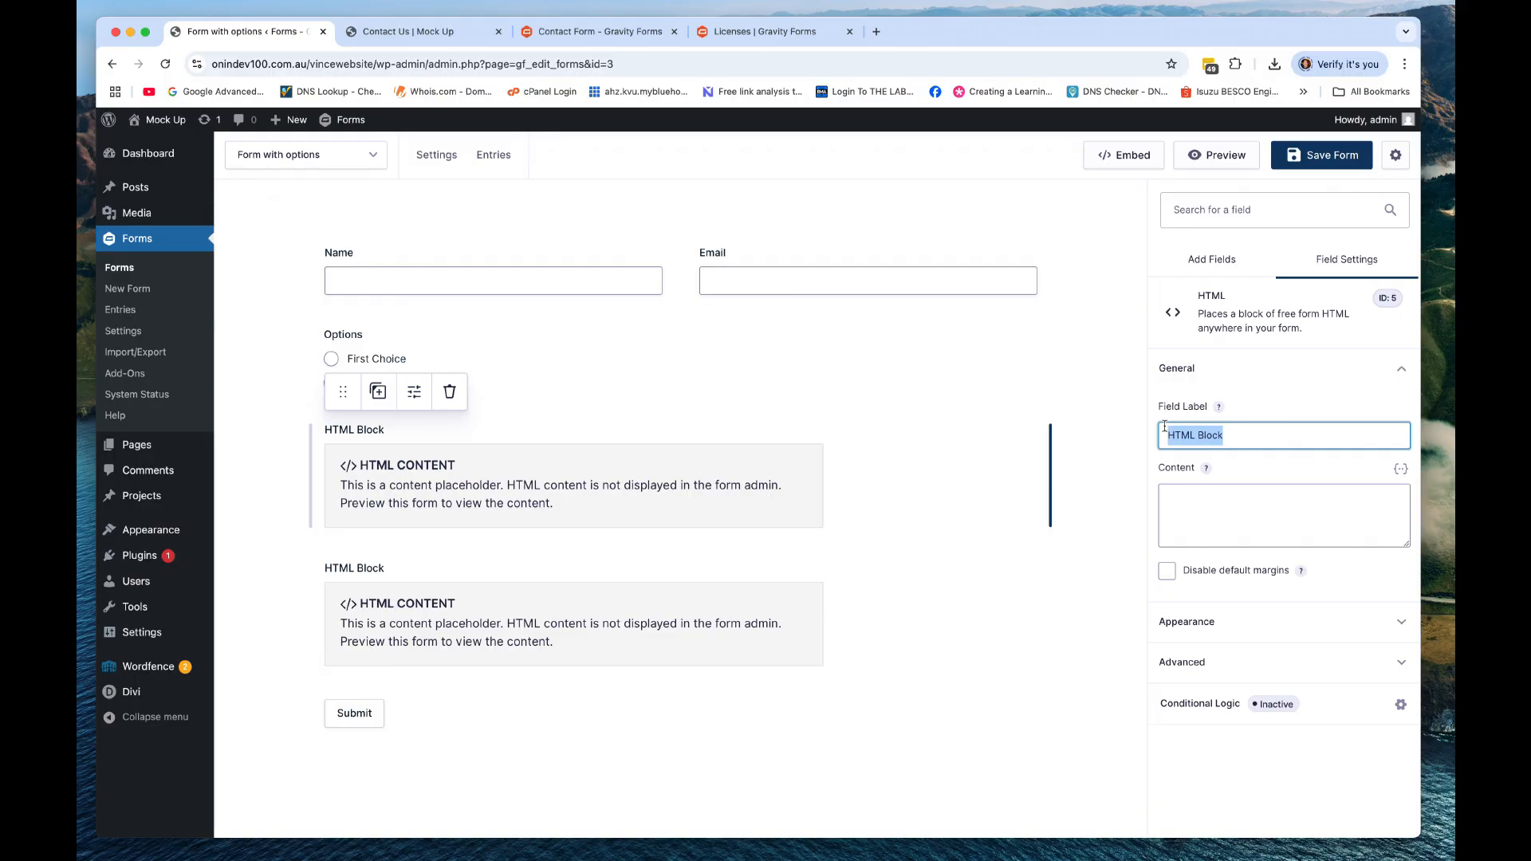
text(Show this for)
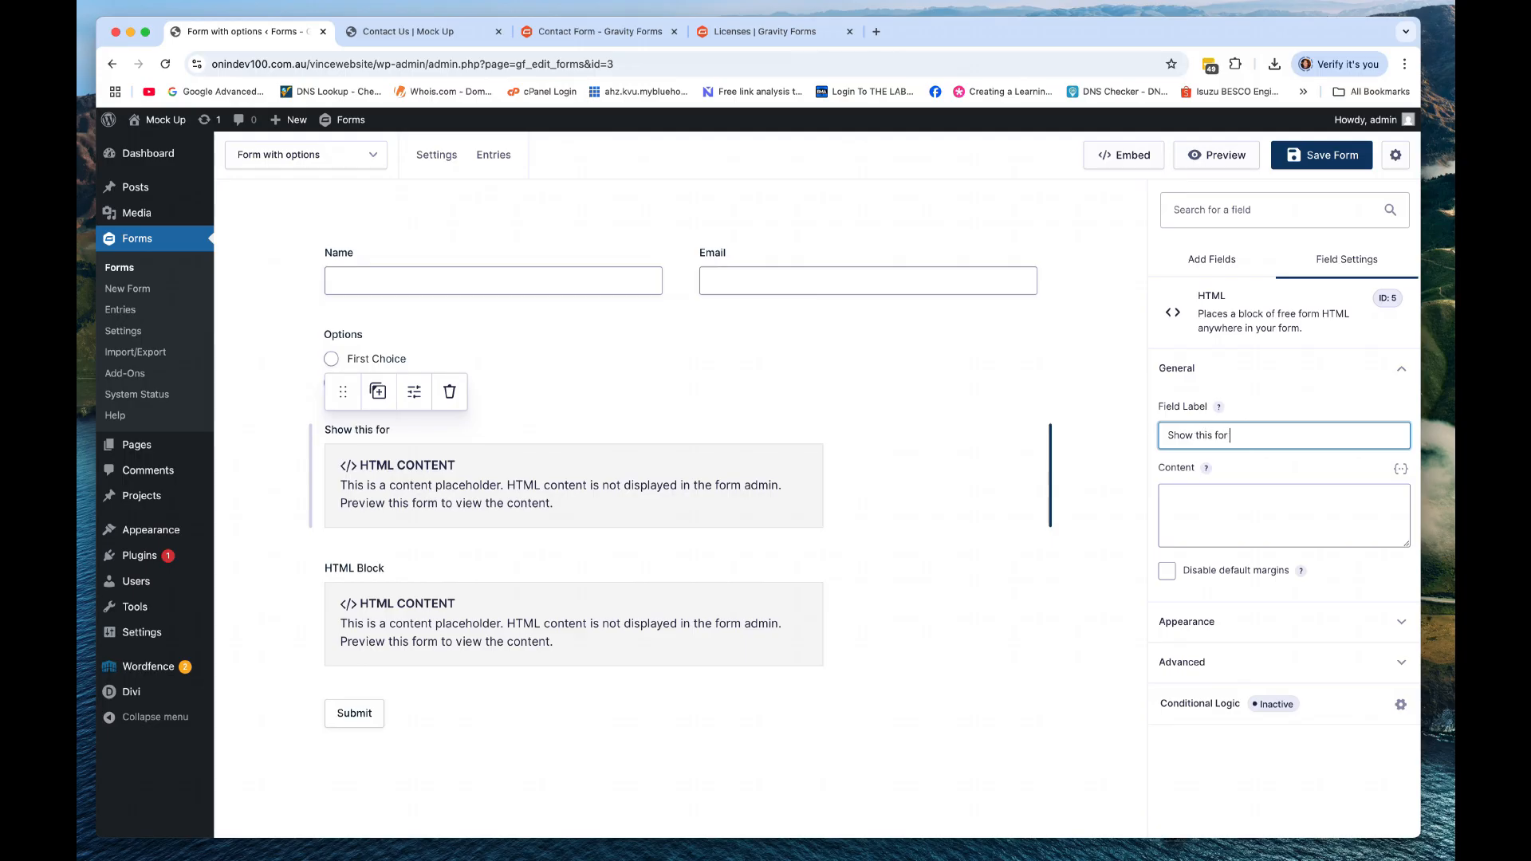
text(tion 1)
- Set the second HTML block's label to "Show this for option 2" and deselect the field
click(415, 602)
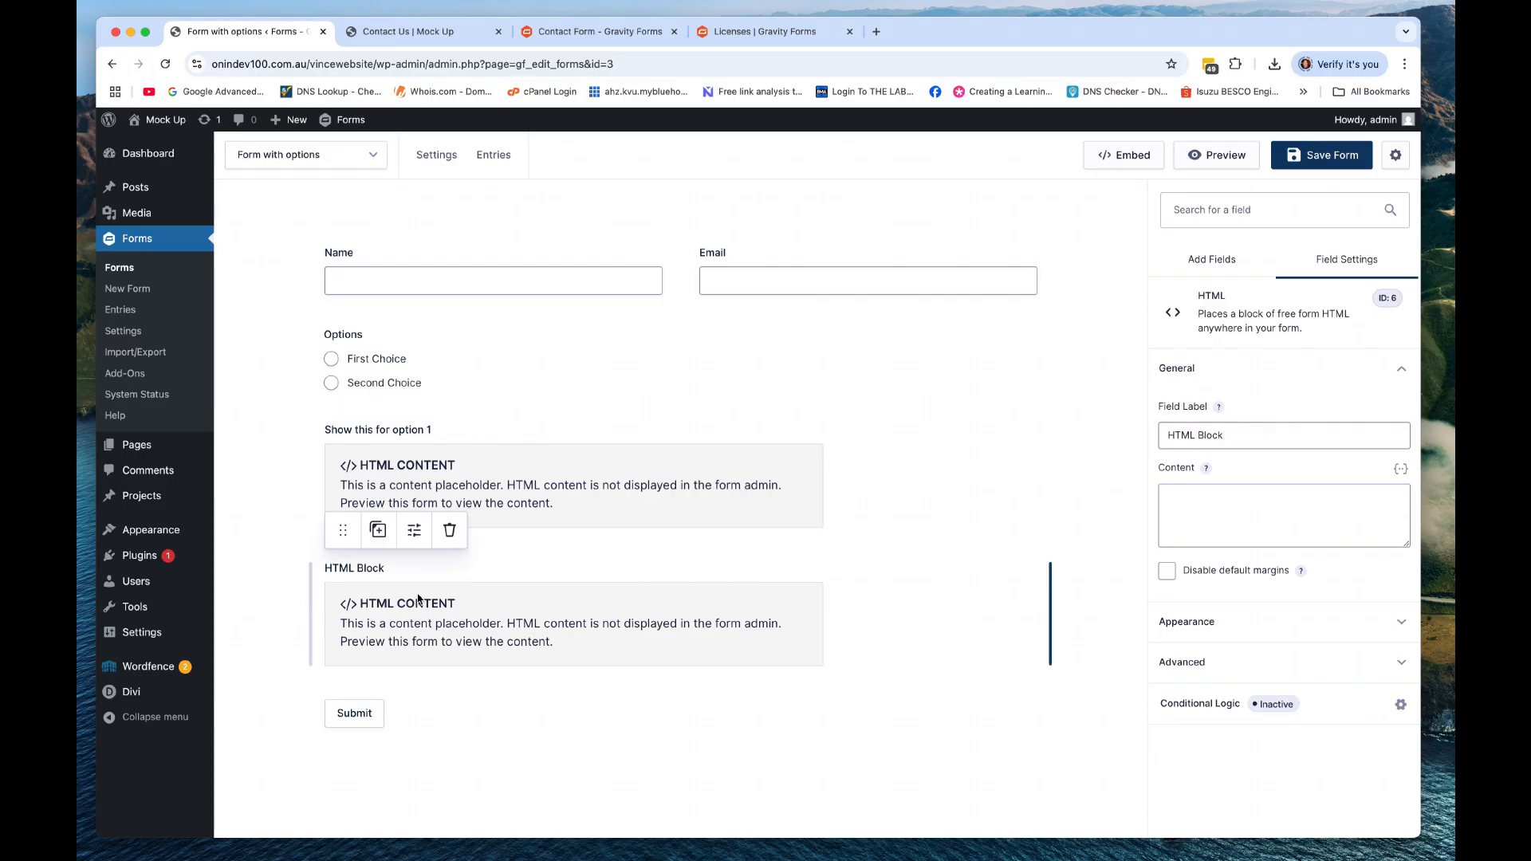
drag(1254, 423, 1121, 449)
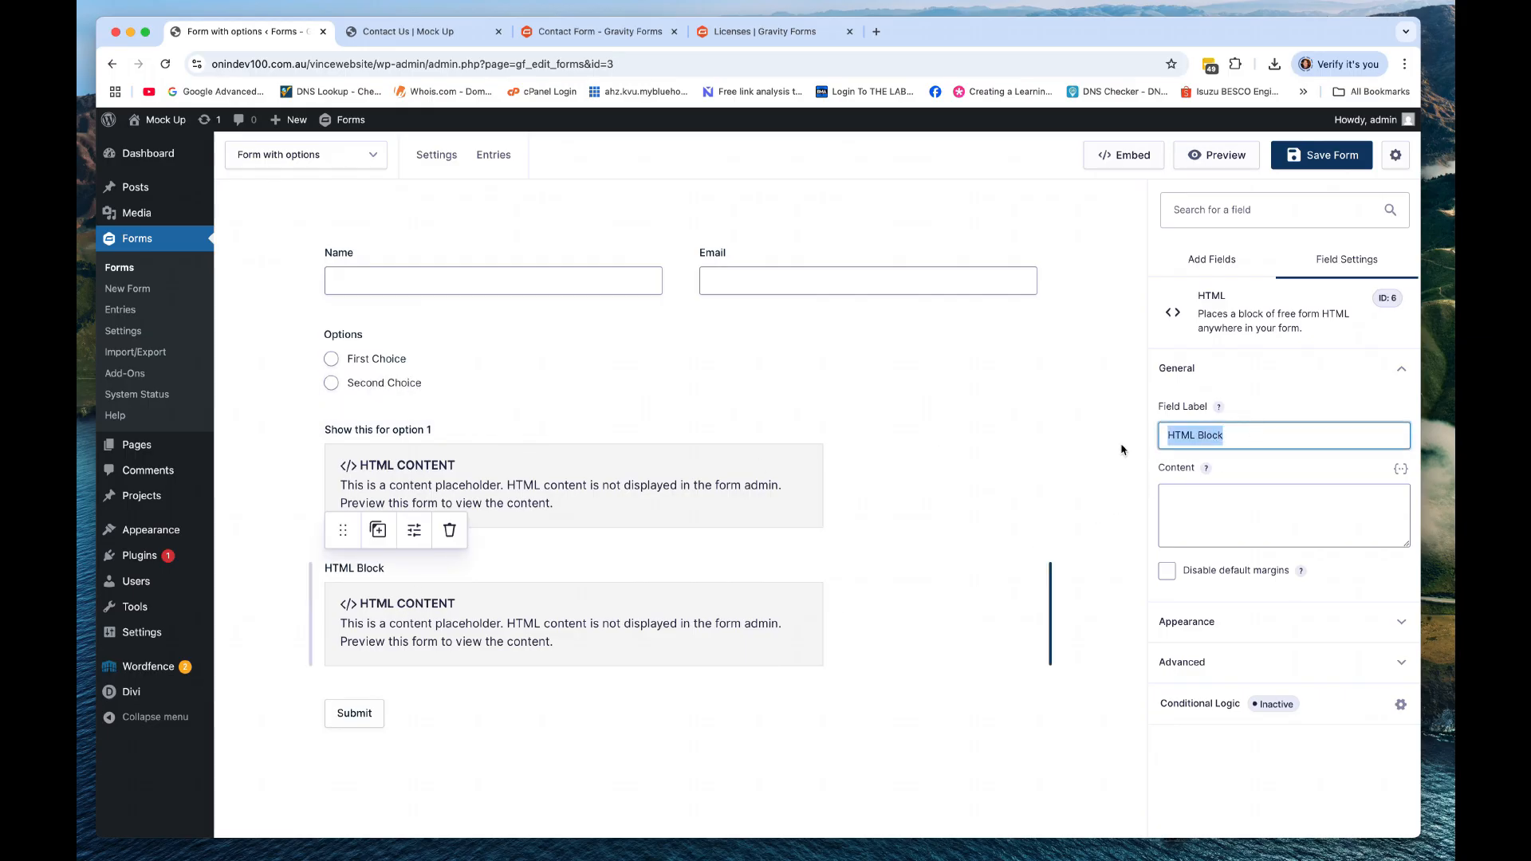
text(Show this)
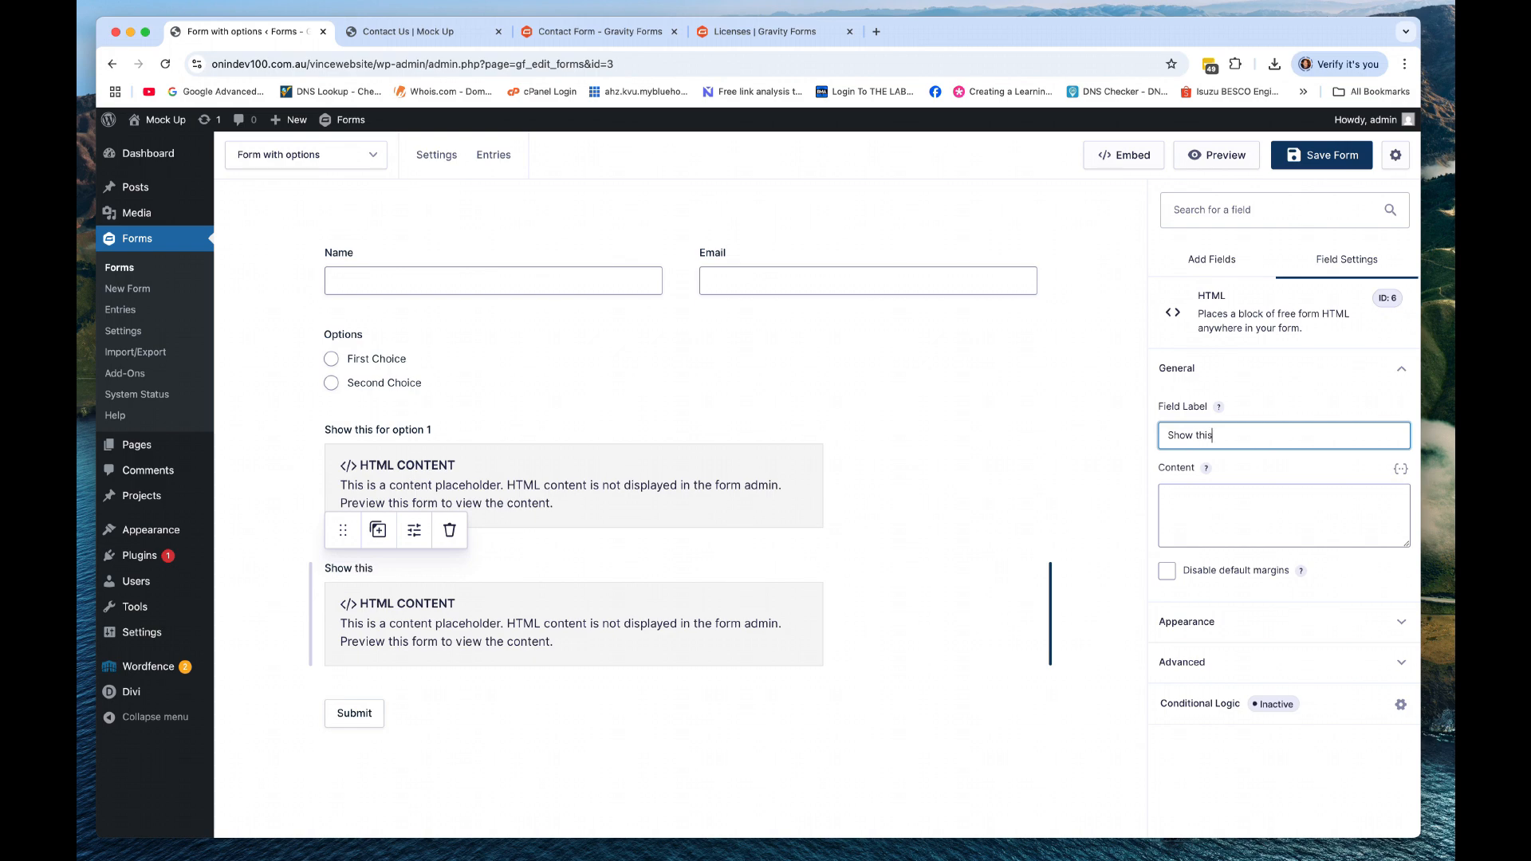
text( for option 2)
click(1066, 462)
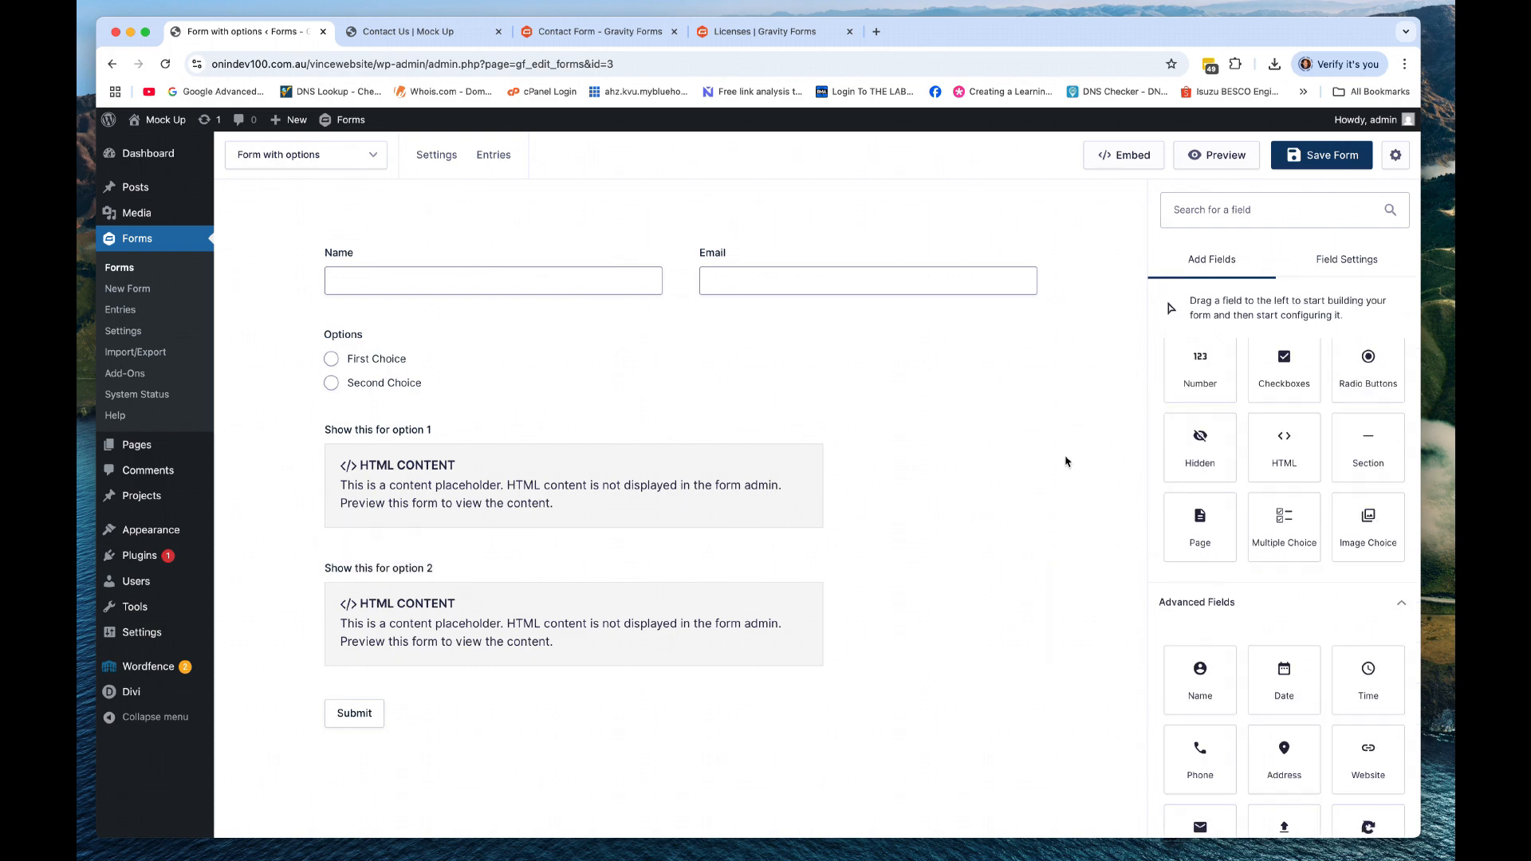
mouse_move(948, 497)
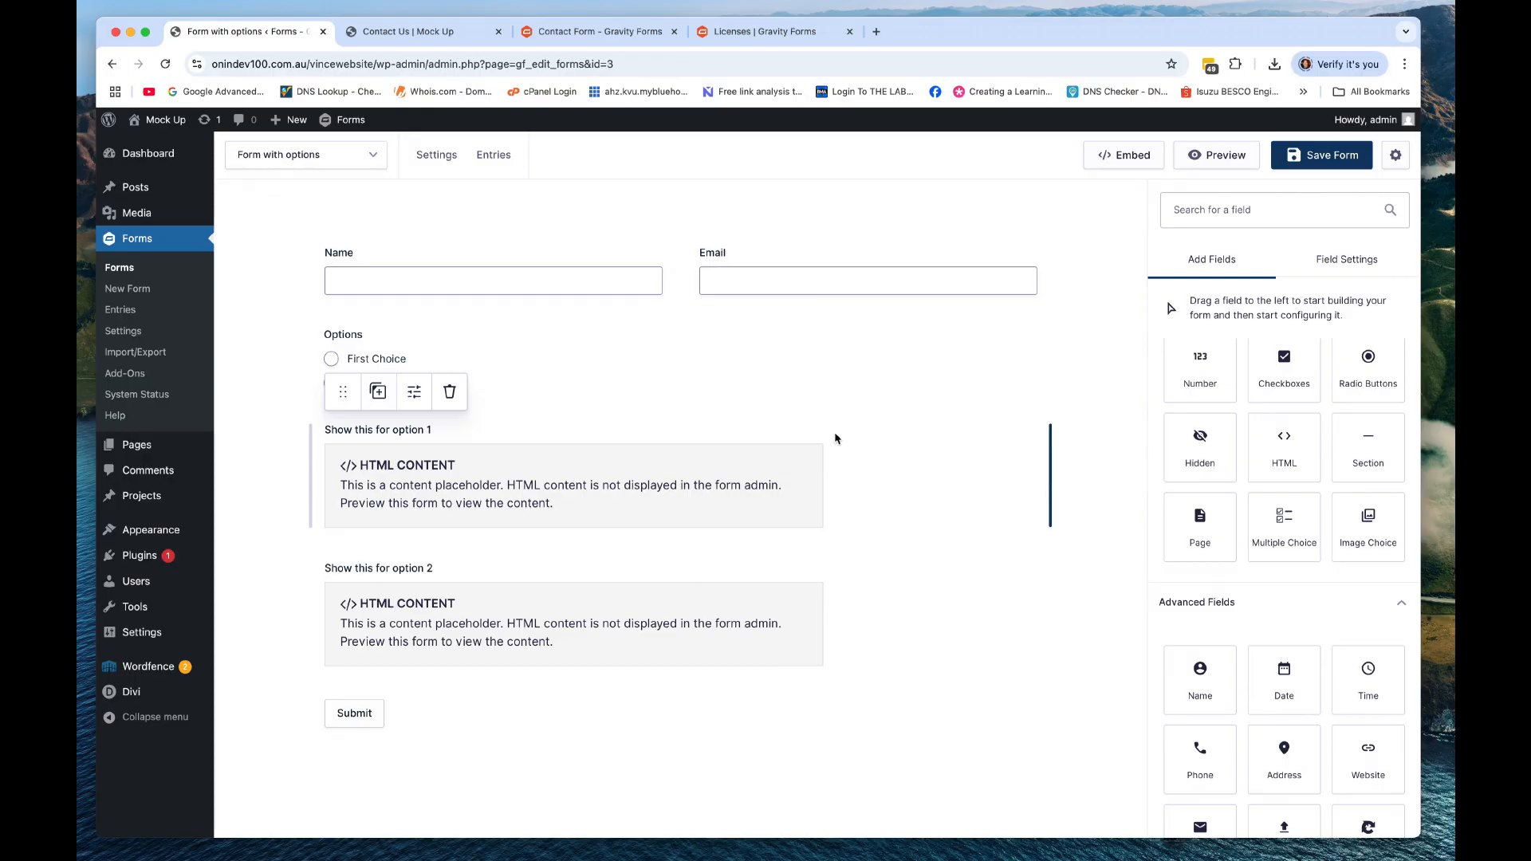
- Enable conditional logic on the "Show this for option 1" HTML block, showing it if Options is First Choice, and save the form
click(508, 365)
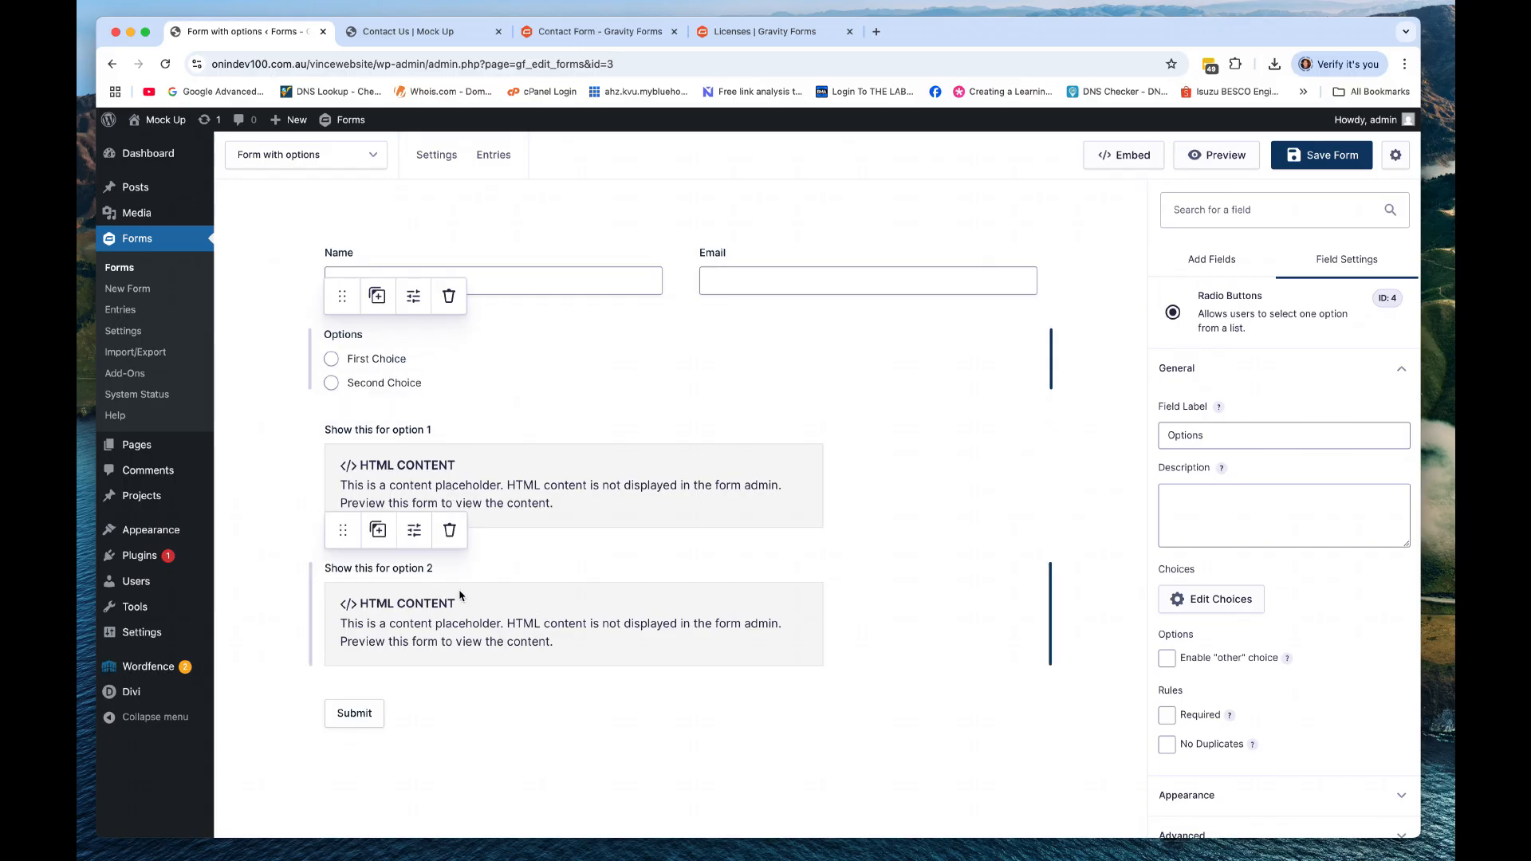
click(706, 484)
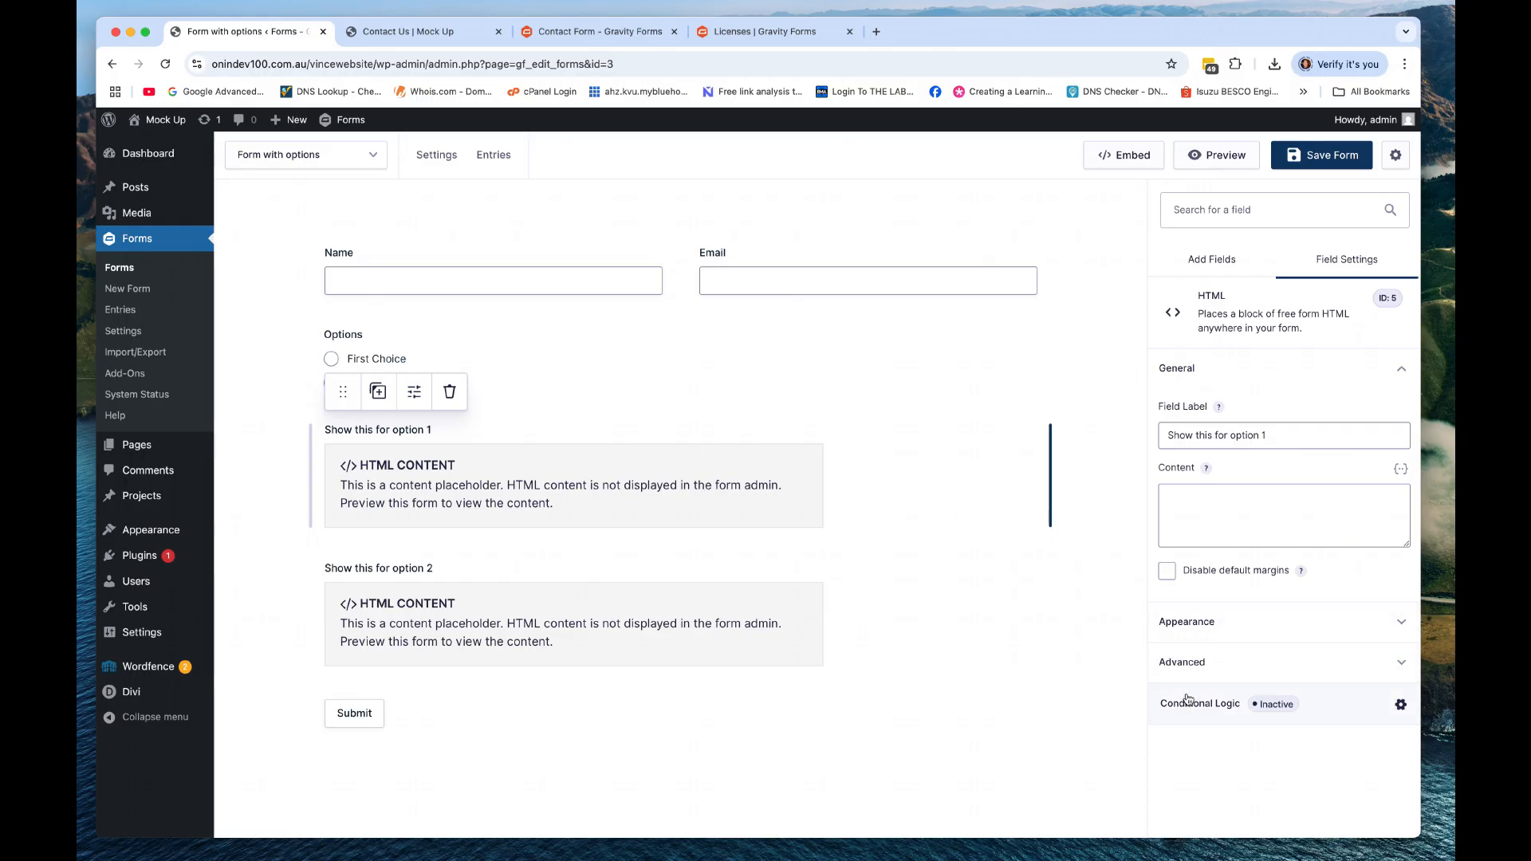
click(1232, 706)
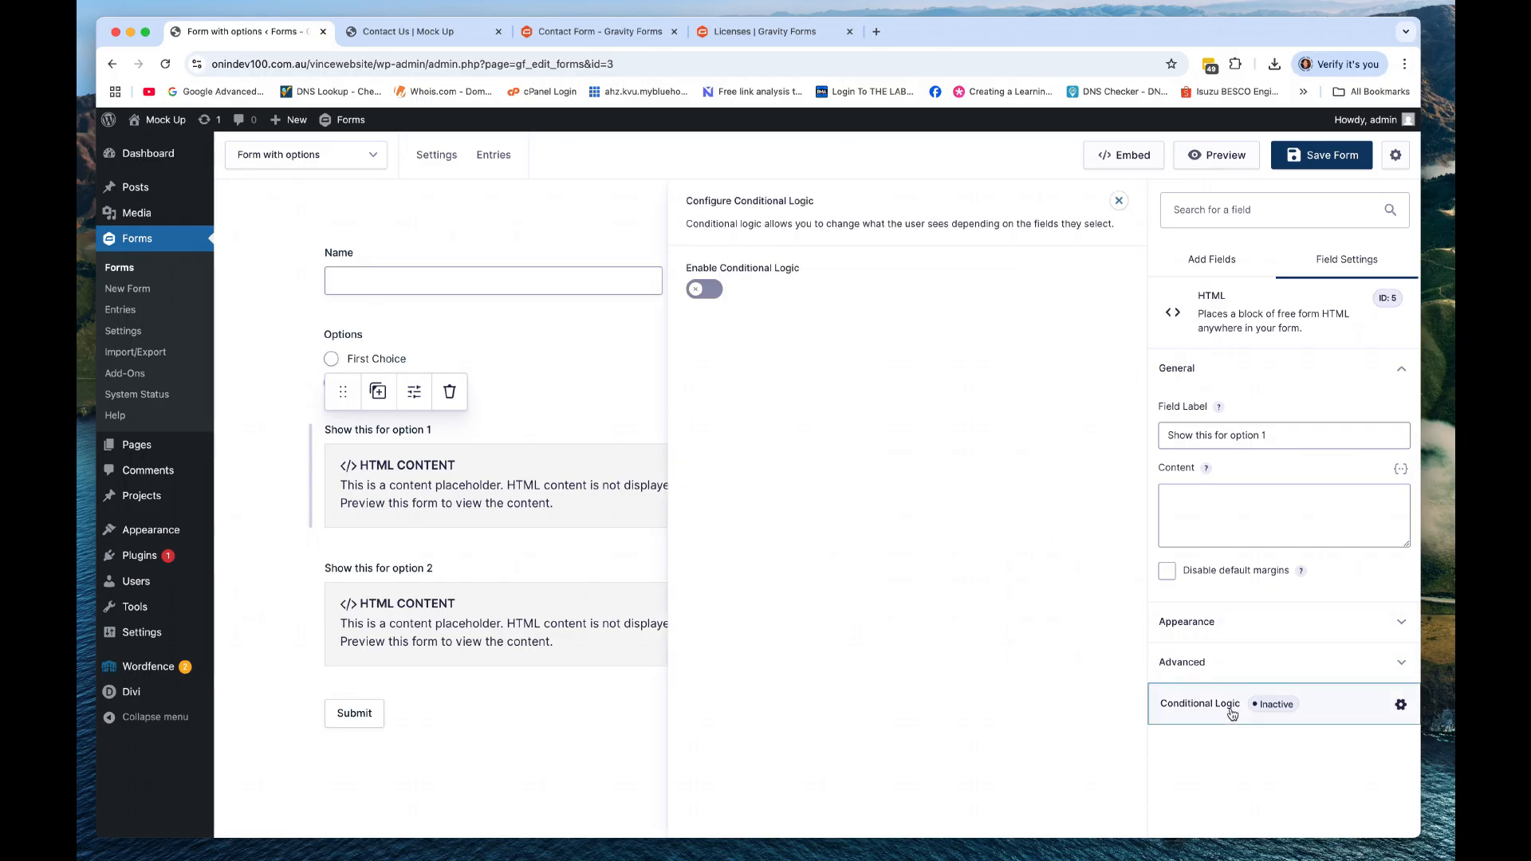
click(717, 293)
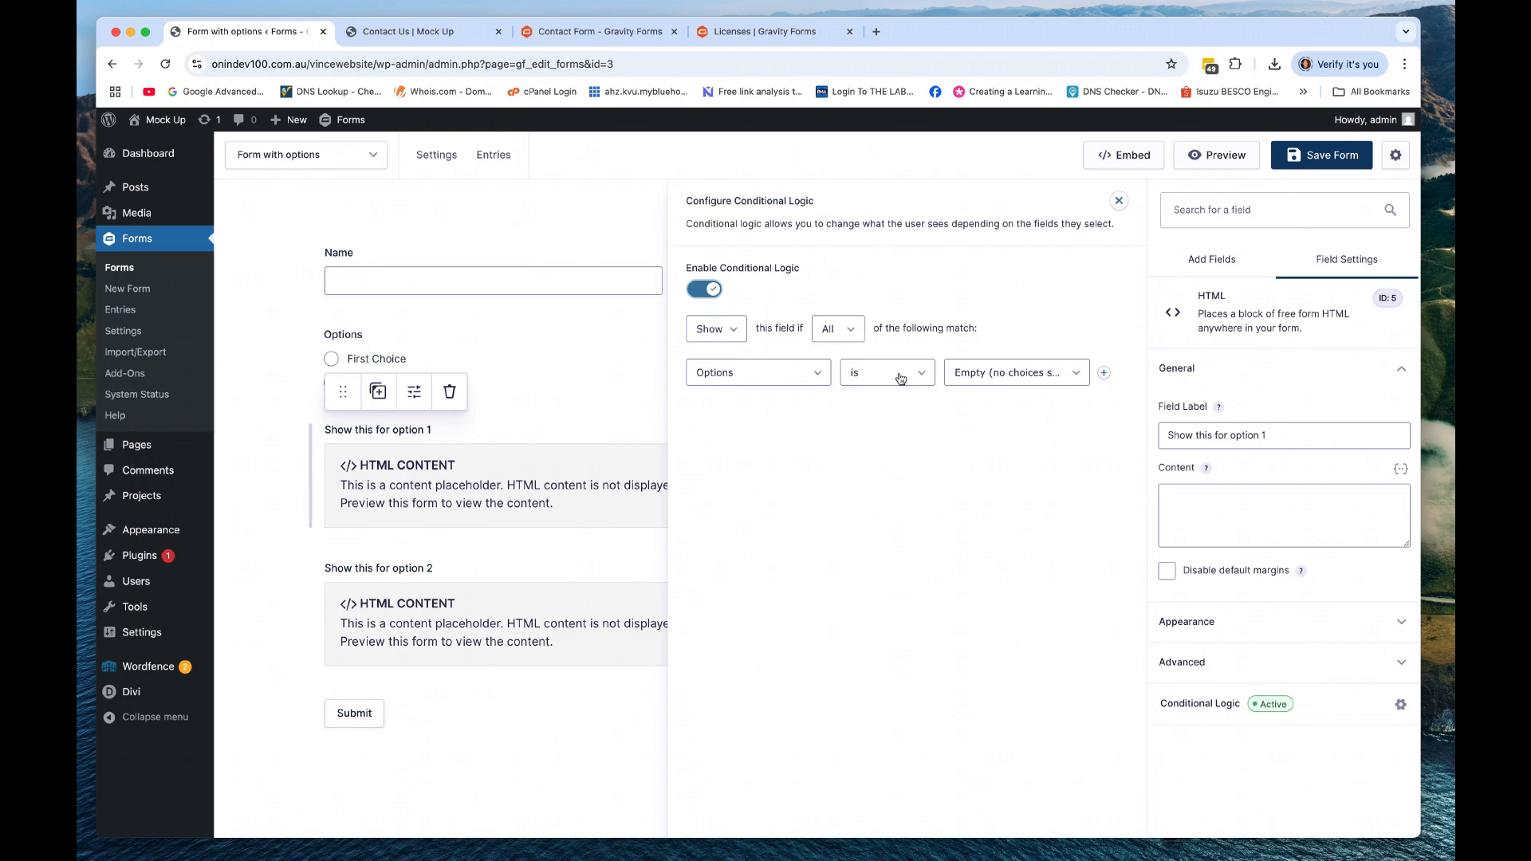
click(739, 379)
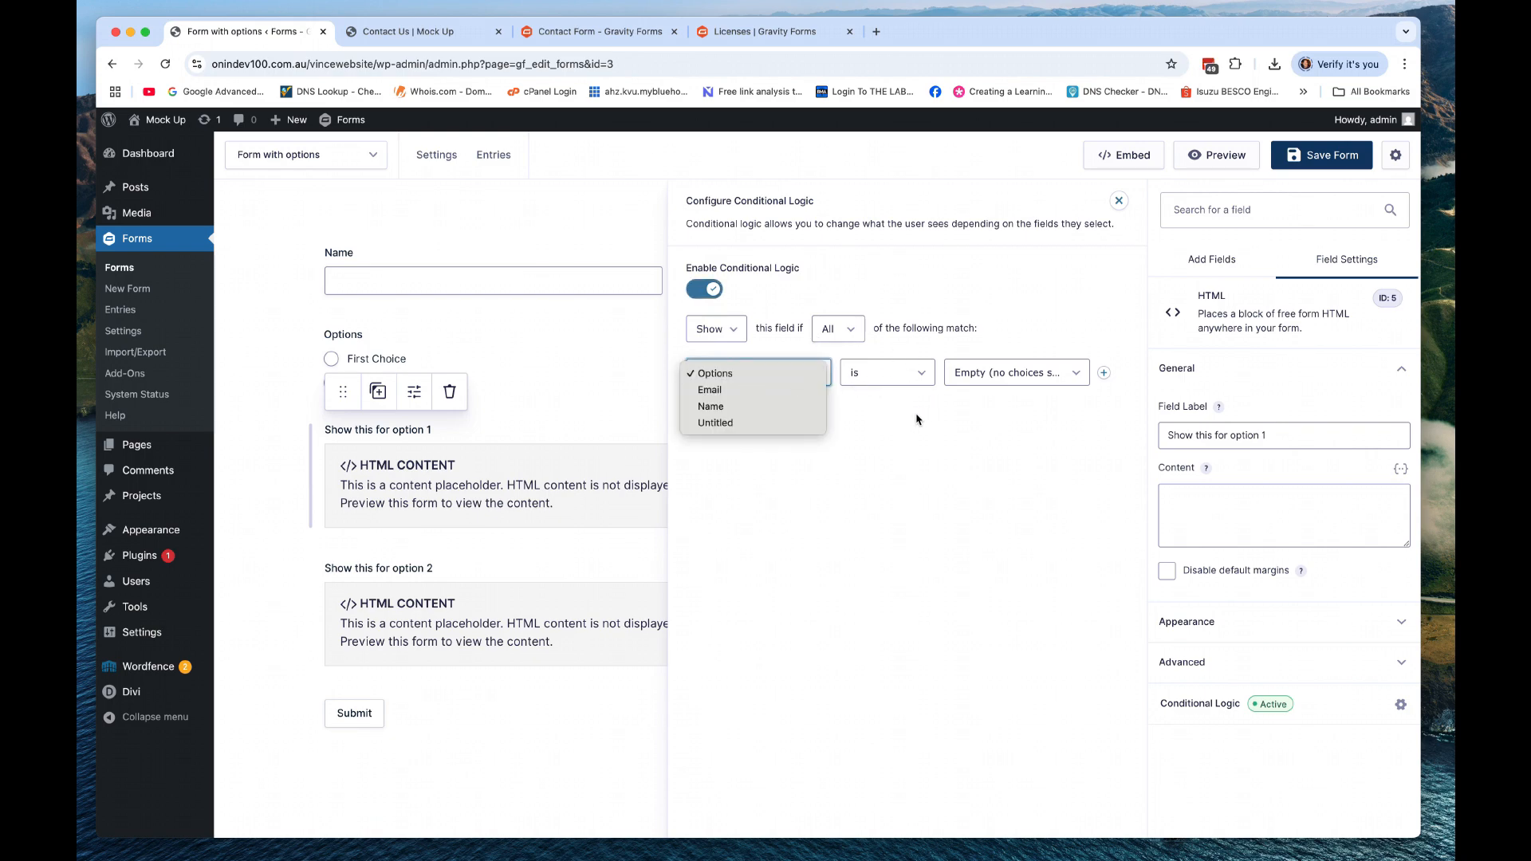
click(791, 374)
click(974, 376)
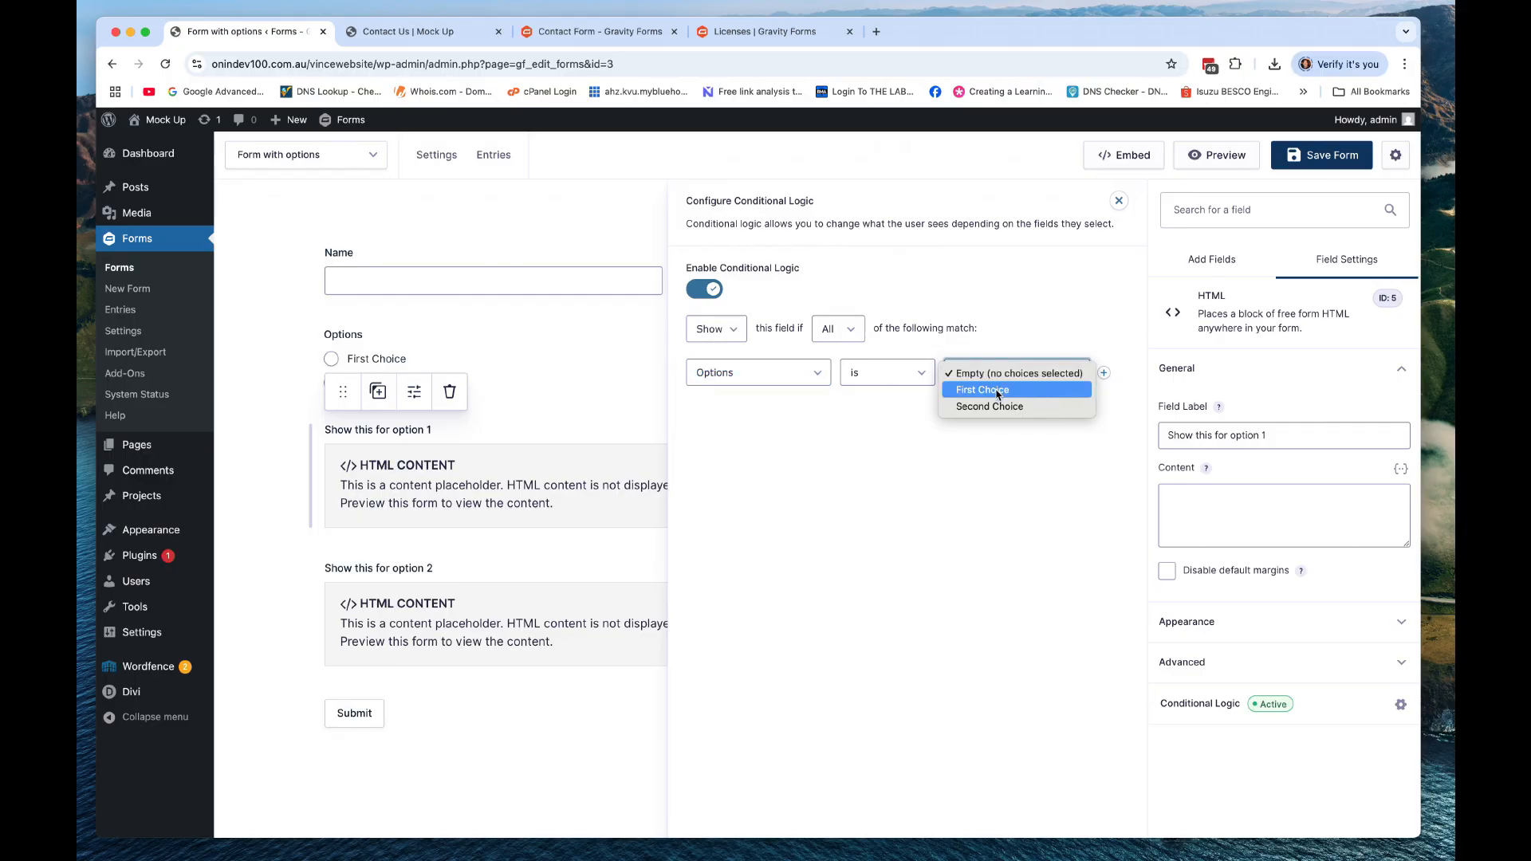
click(997, 391)
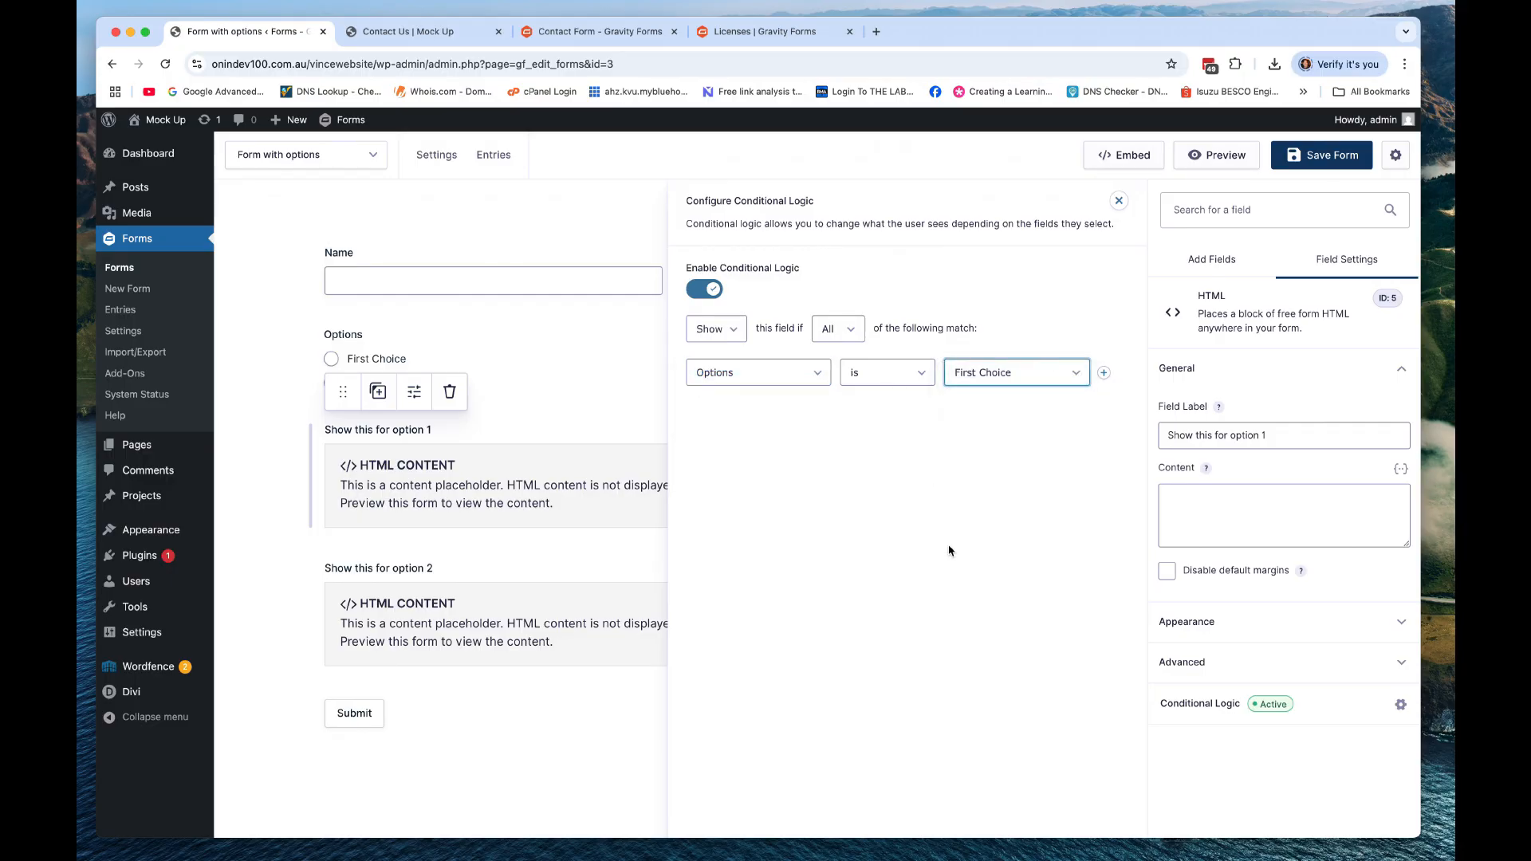
click(1279, 156)
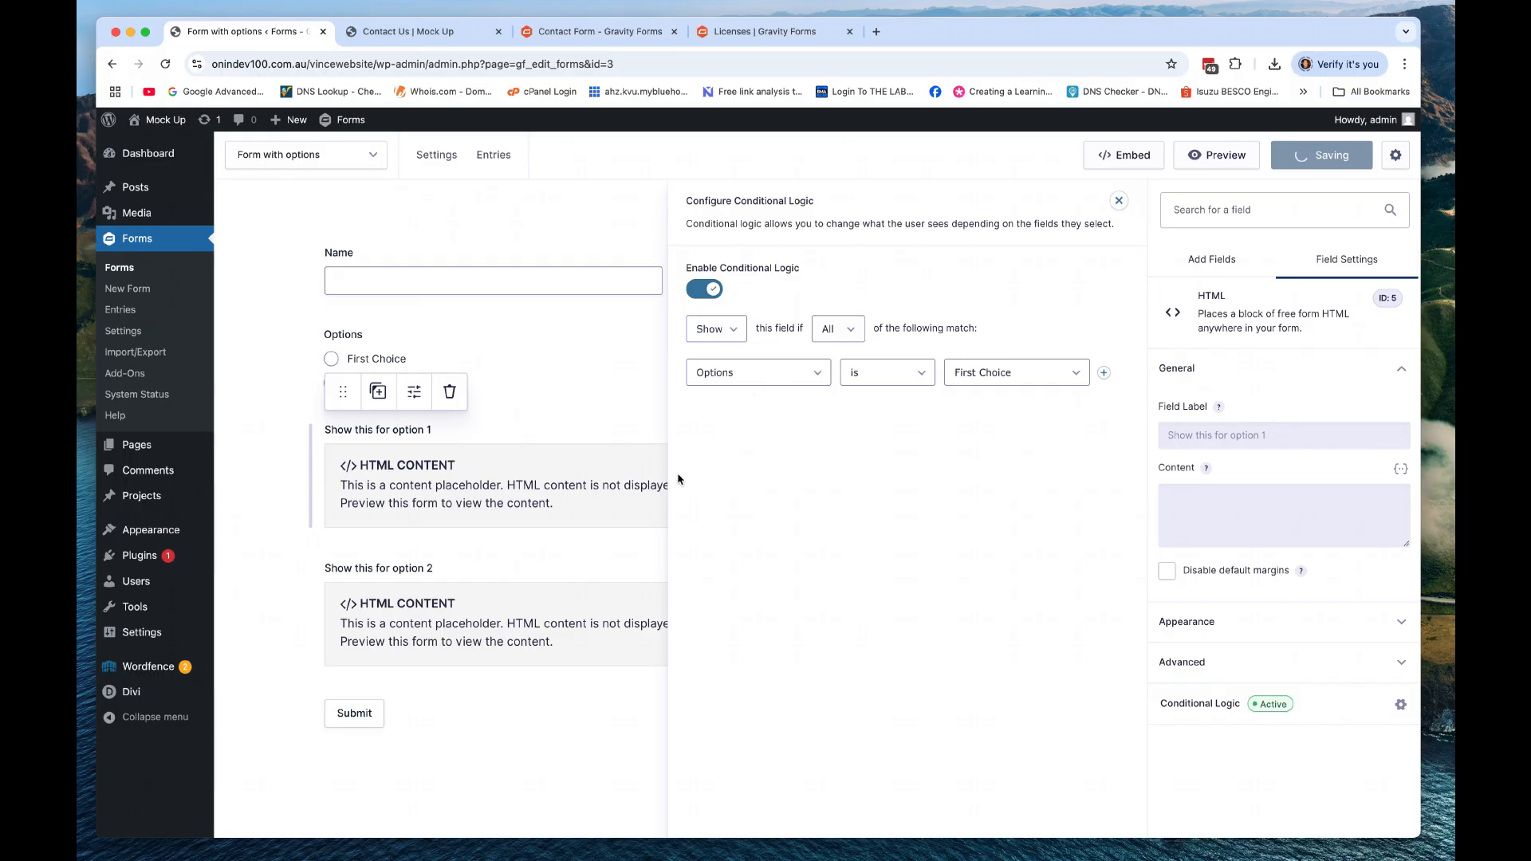
mouse_move(473, 565)
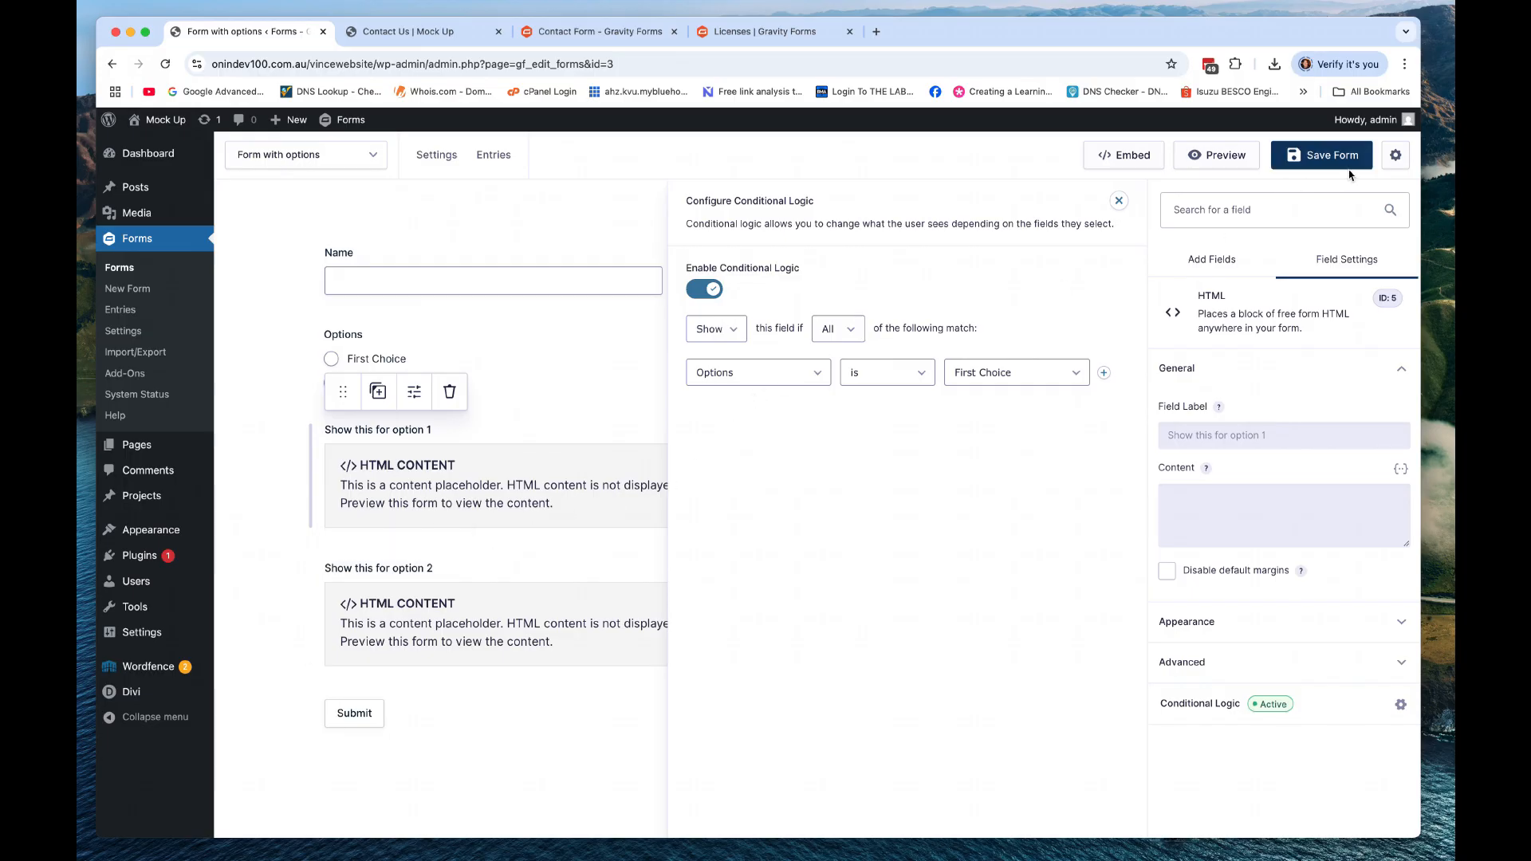
click(605, 235)
- Enable conditional logic on the "Show this for option 2" HTML block, showing it if Options is Second Choice, and save the form
click(598, 588)
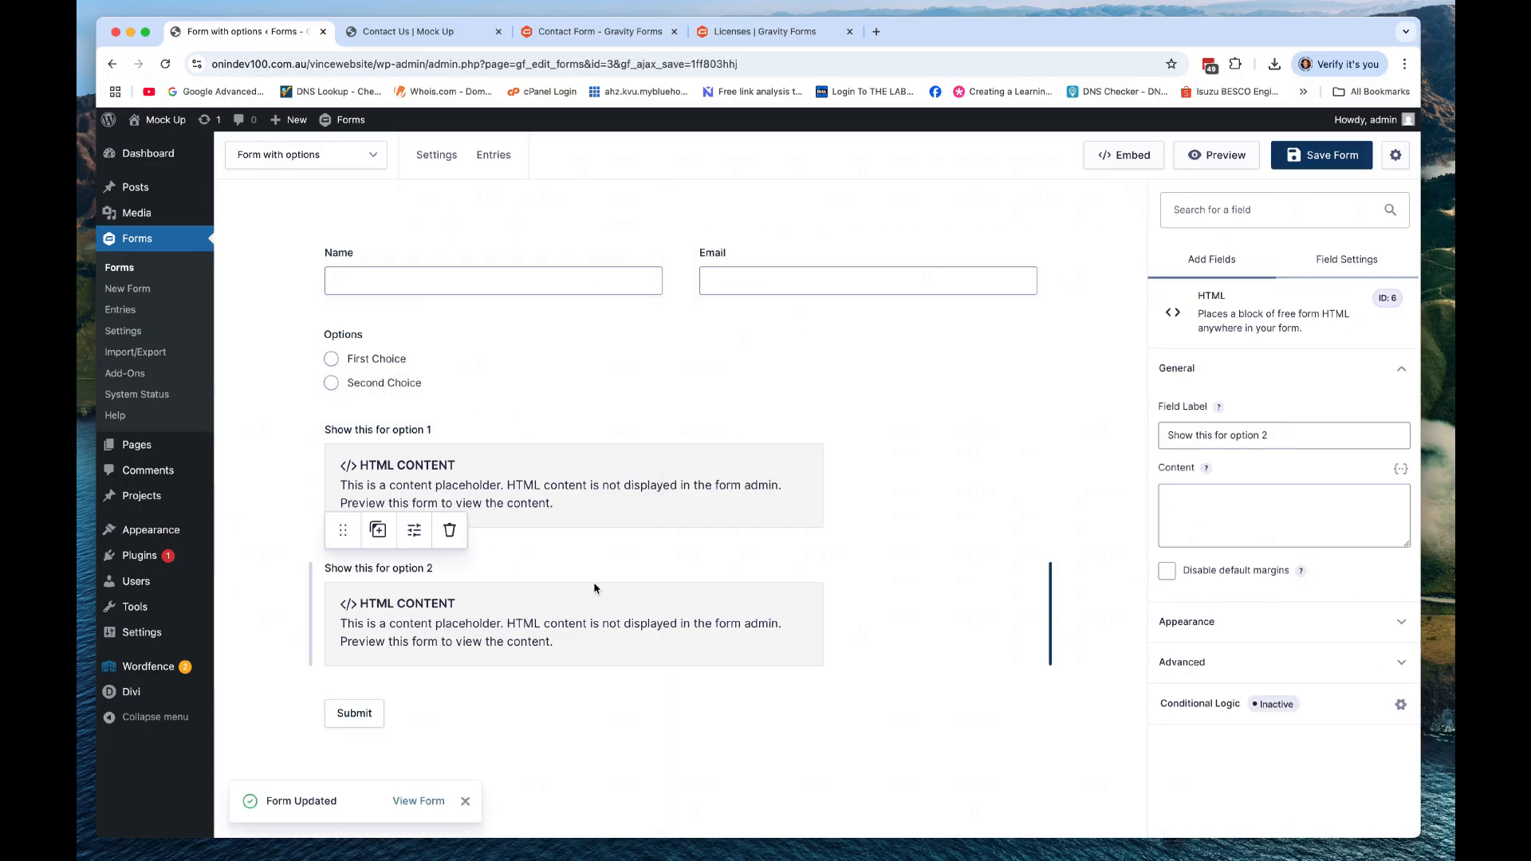
click(1253, 702)
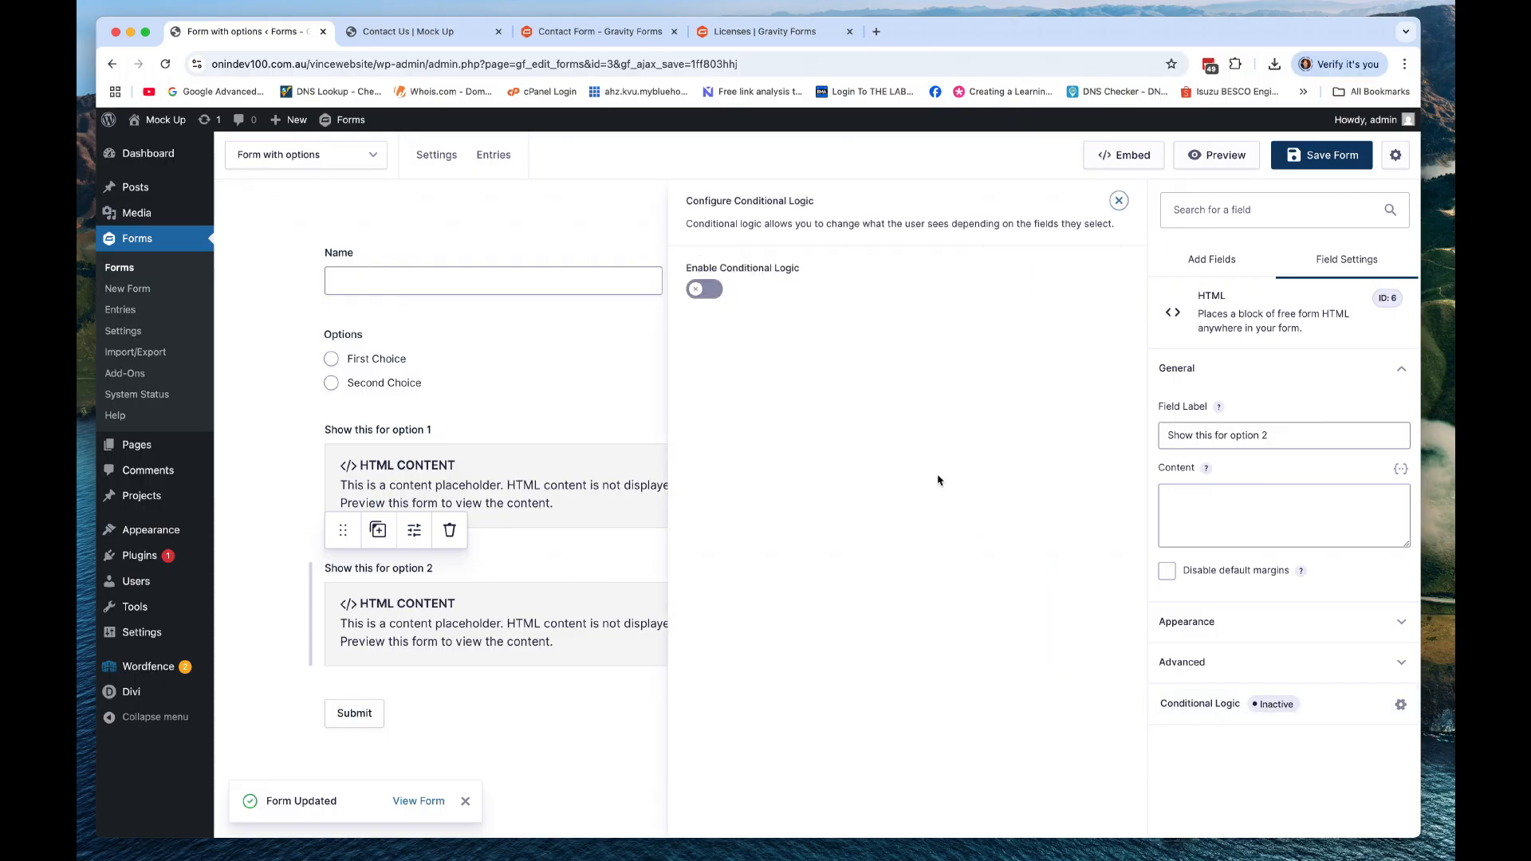
click(714, 292)
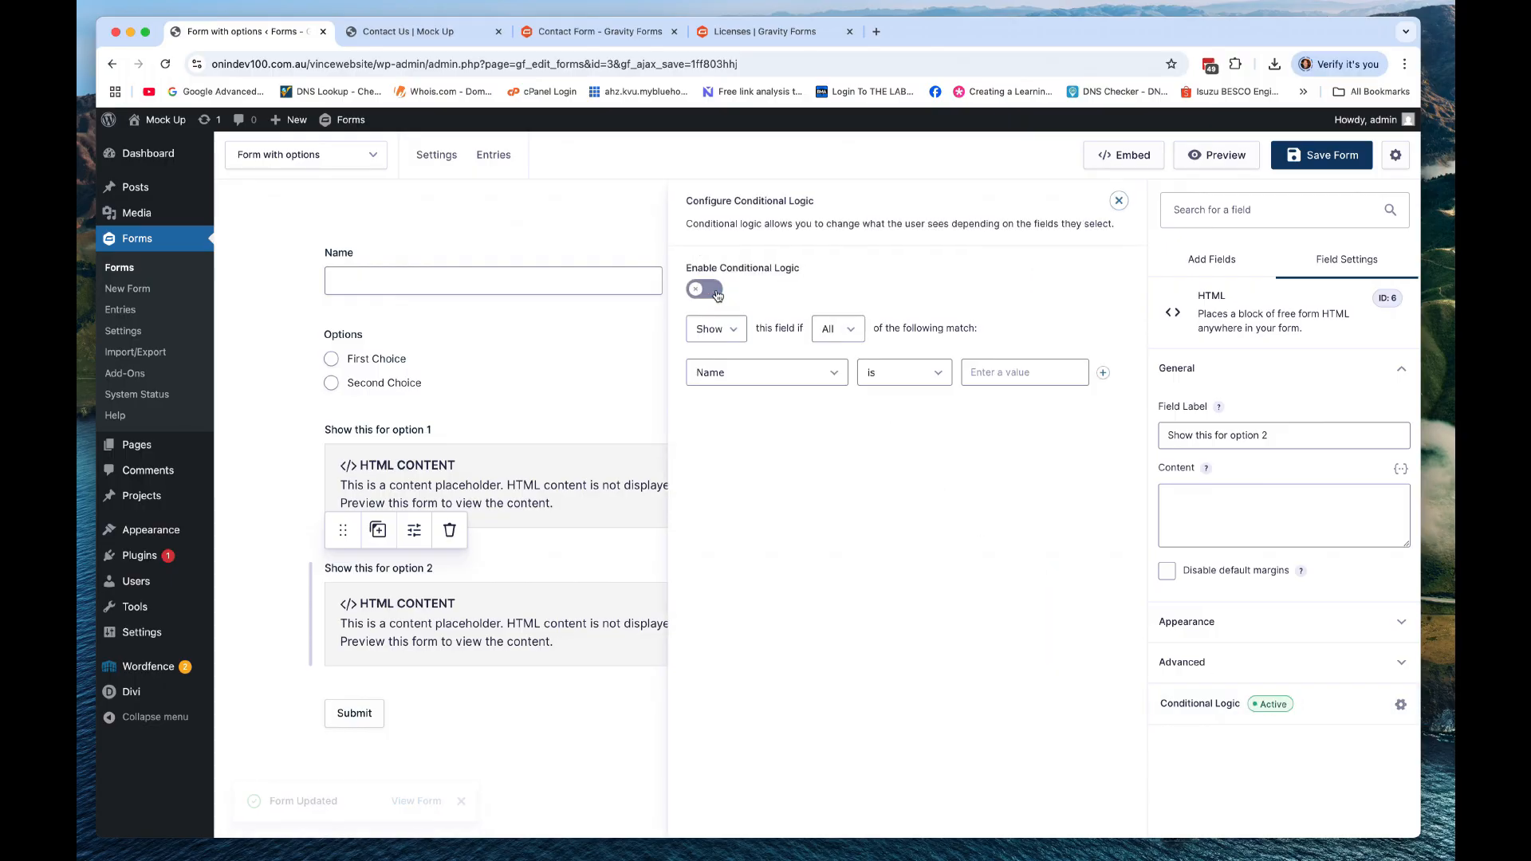
click(735, 376)
click(744, 409)
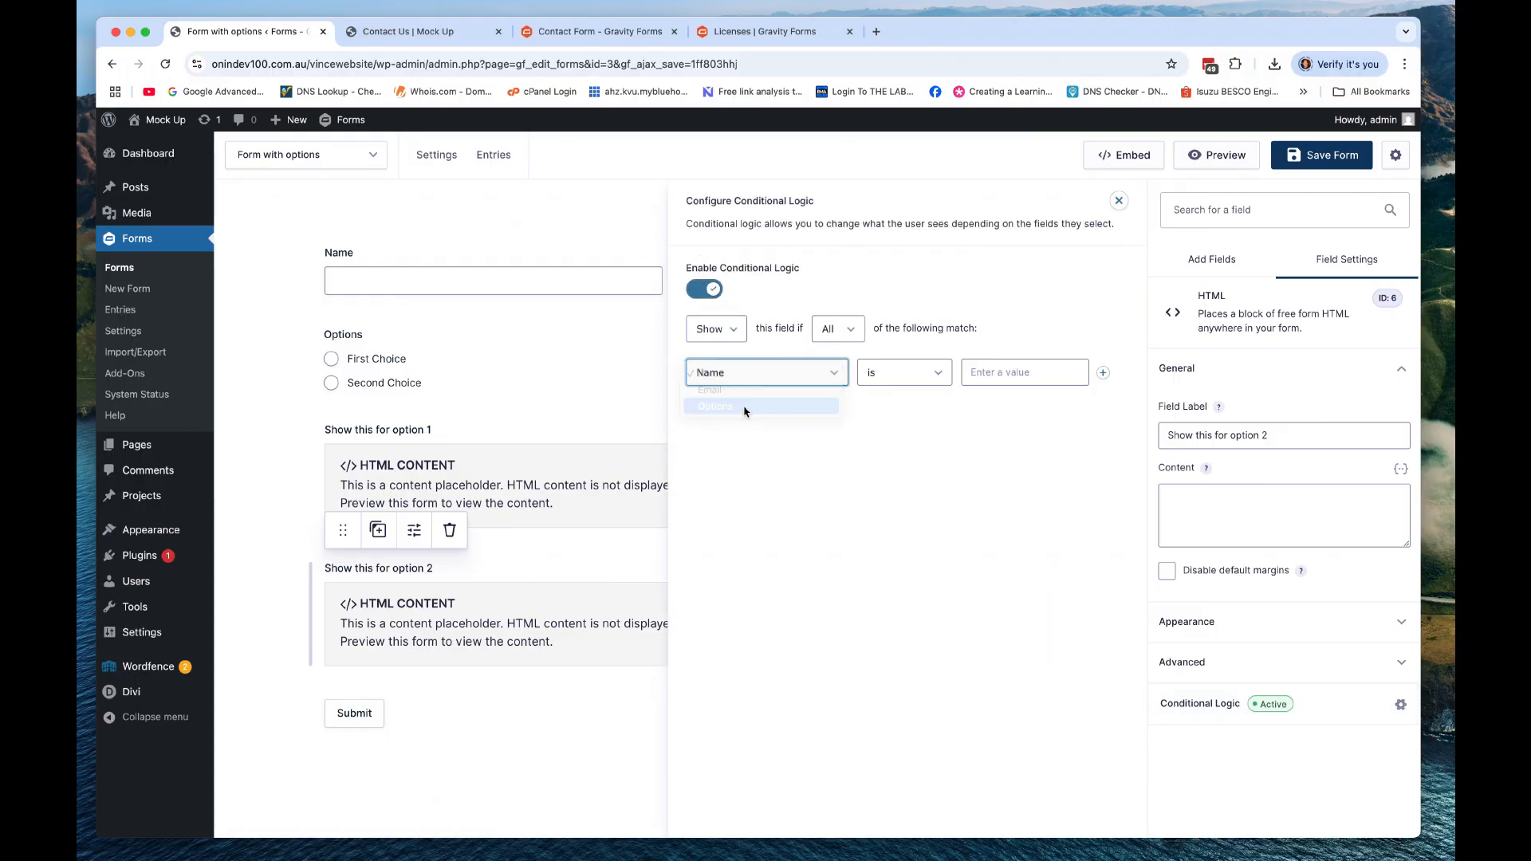
click(732, 375)
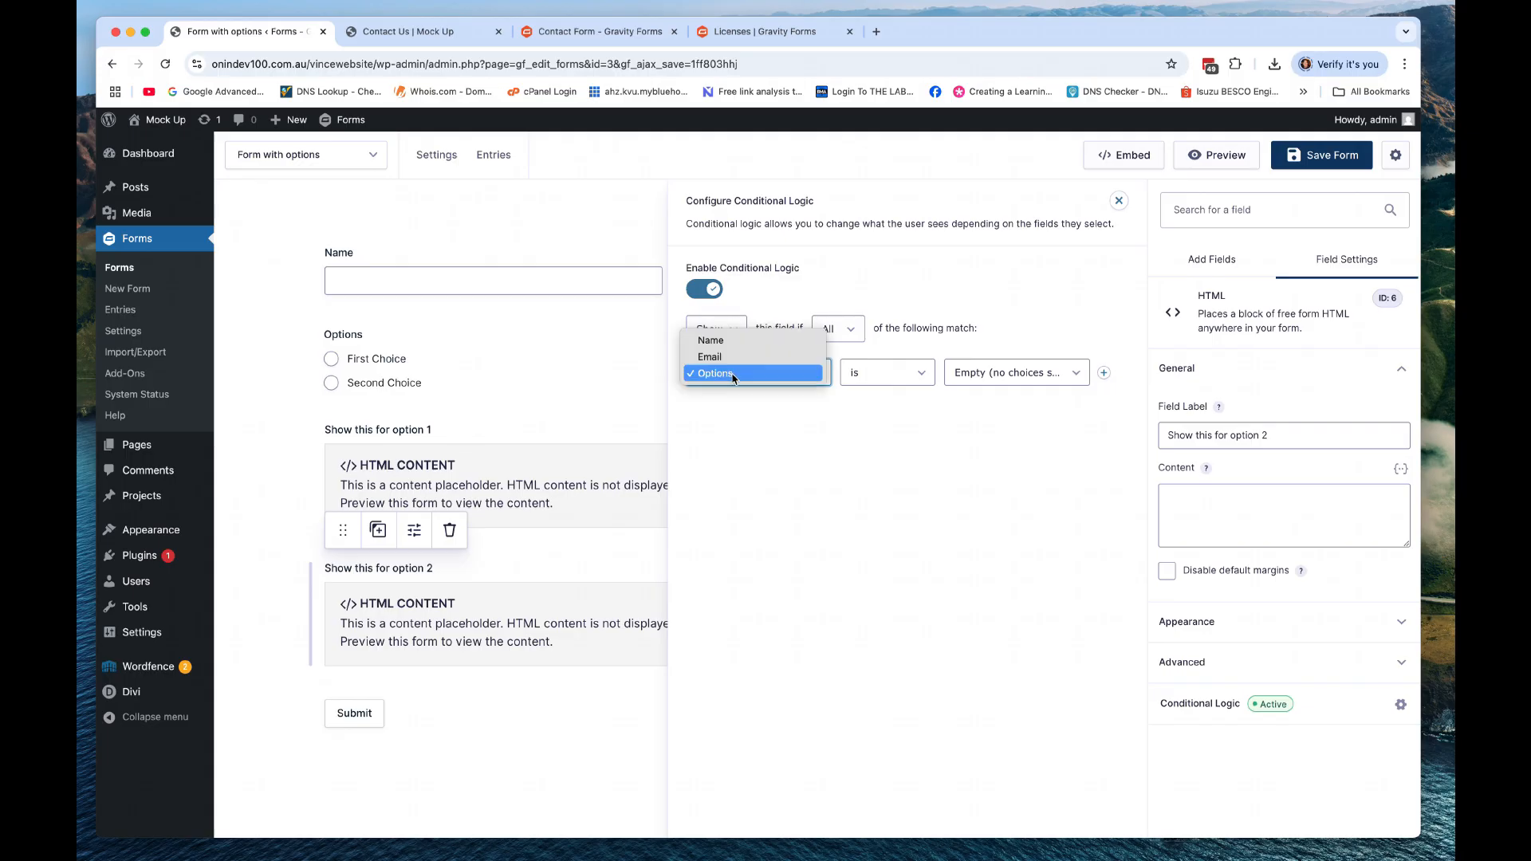
click(996, 377)
click(997, 378)
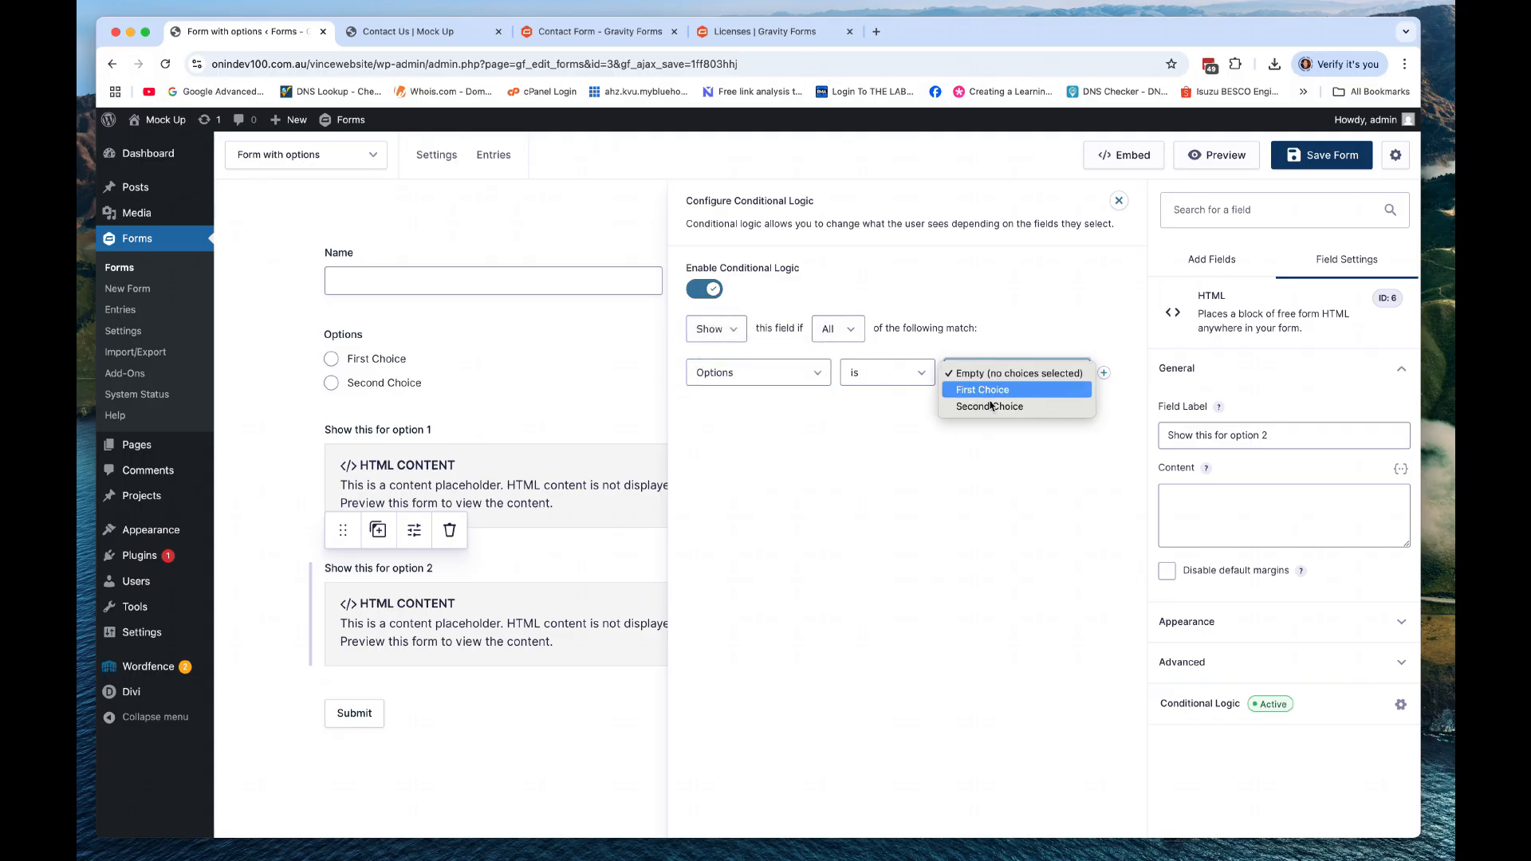
click(989, 407)
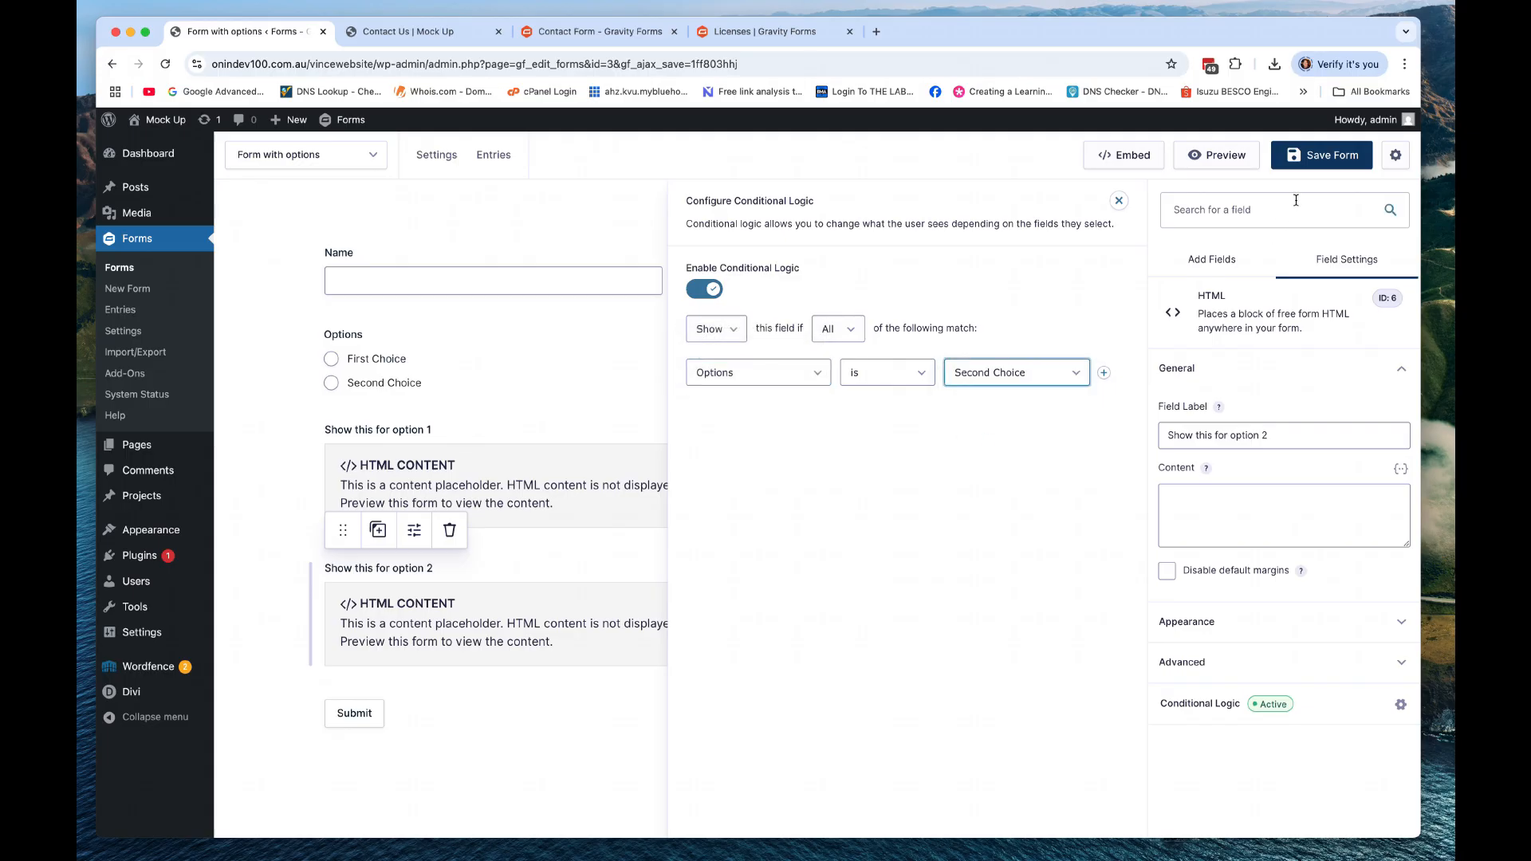
click(1328, 155)
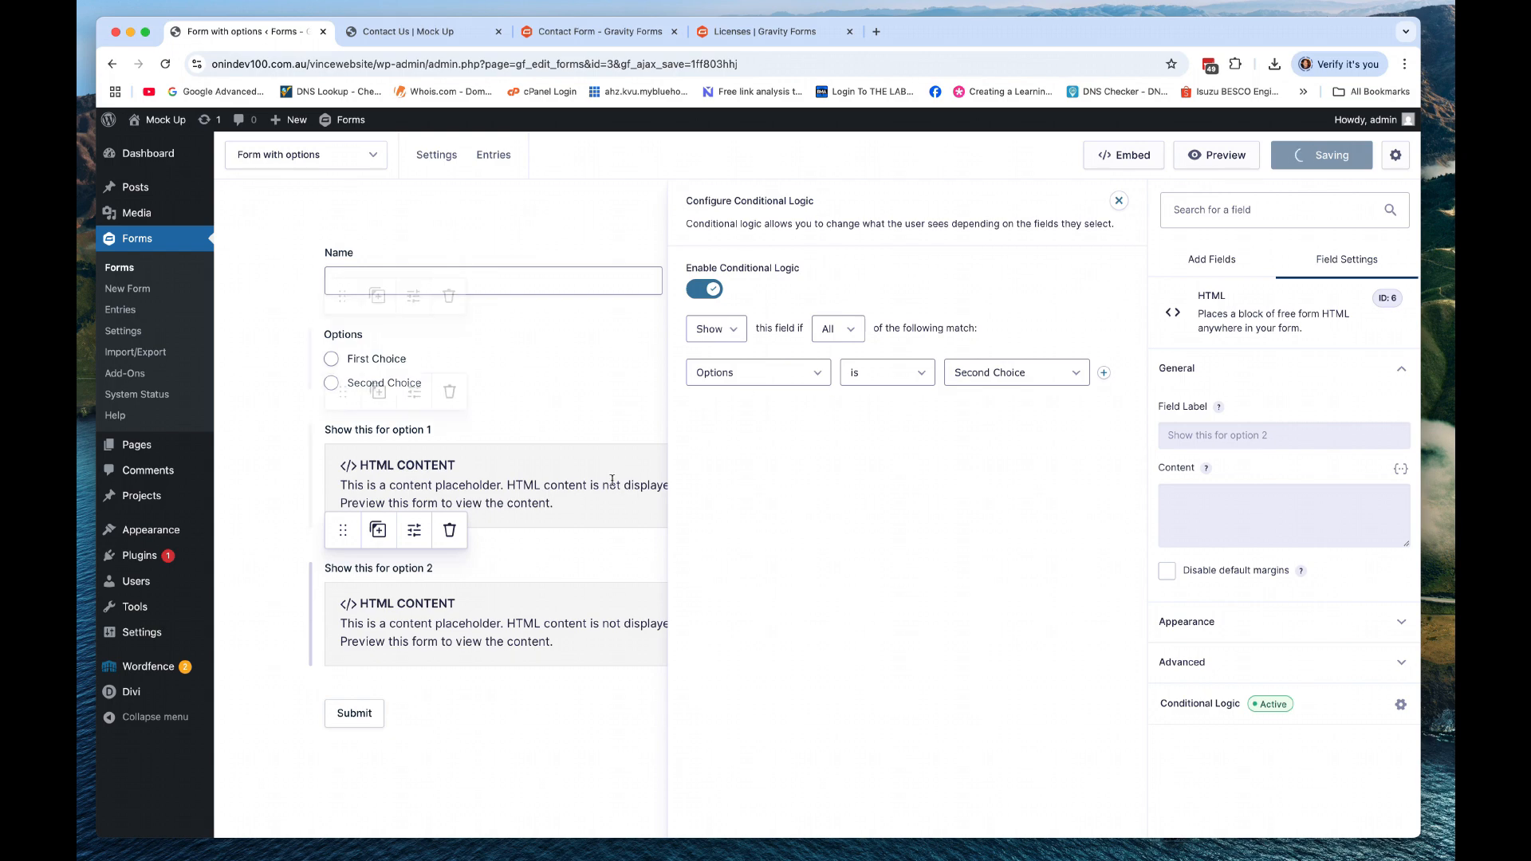
click(633, 243)
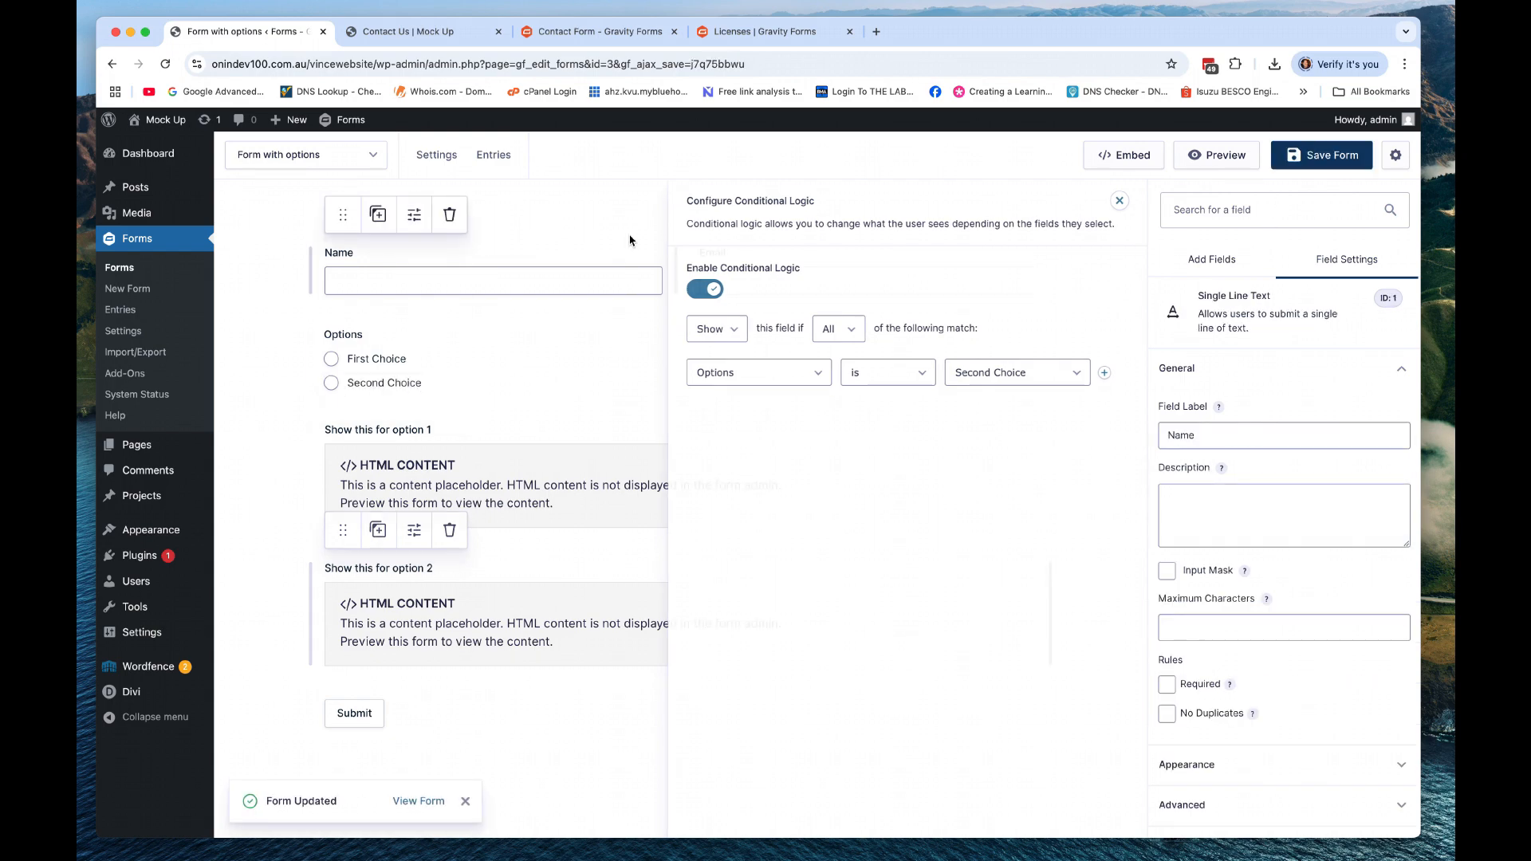
click(1309, 160)
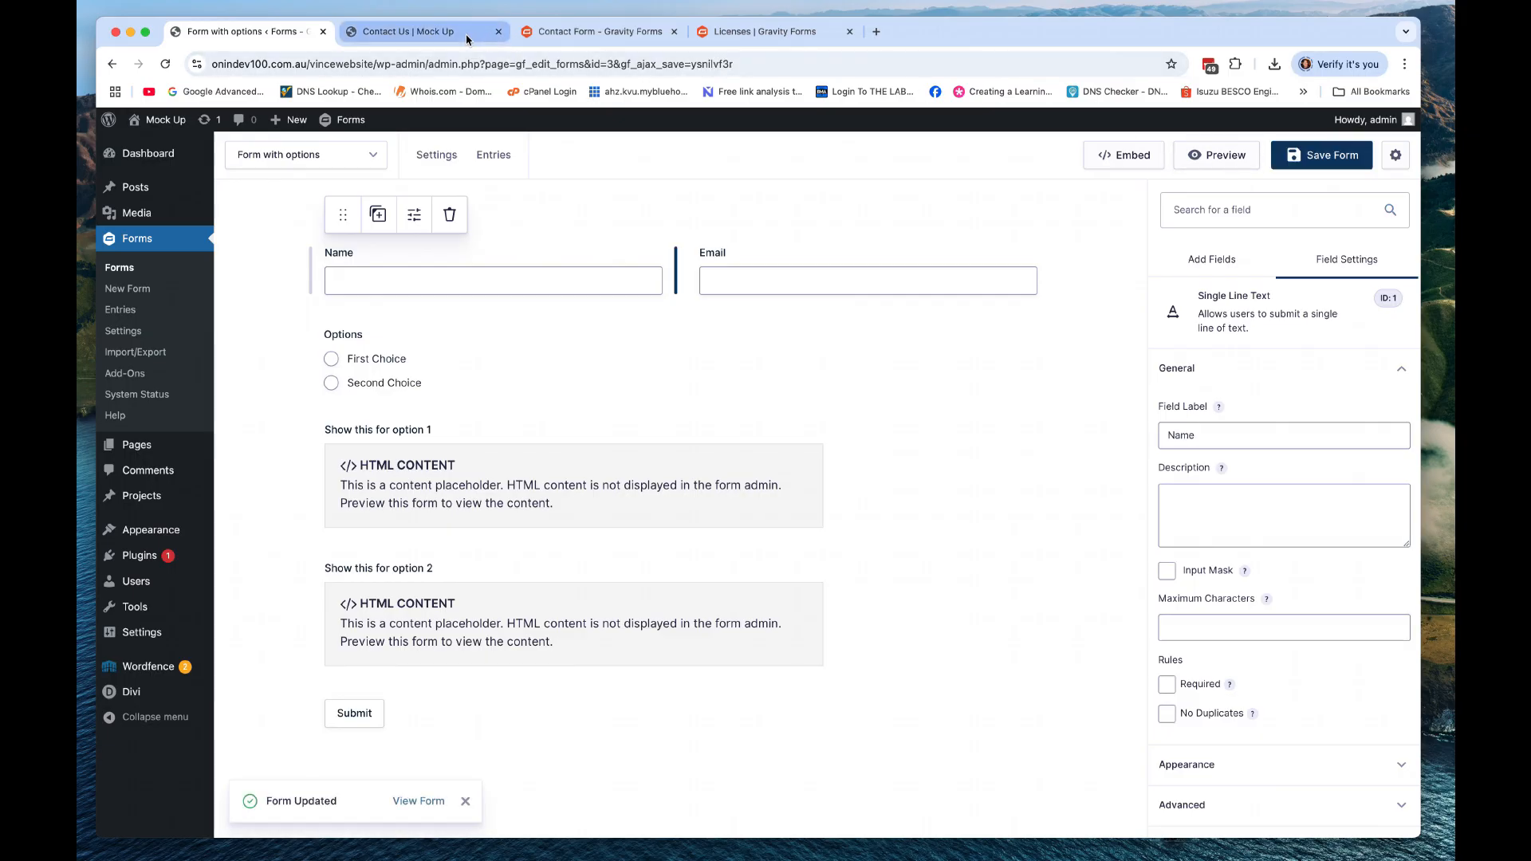
- Open the Contact Us page in the Divi Visual Builder and insert a Text module in the empty column beside the contact form
click(431, 32)
scroll(877, 359, up, 5)
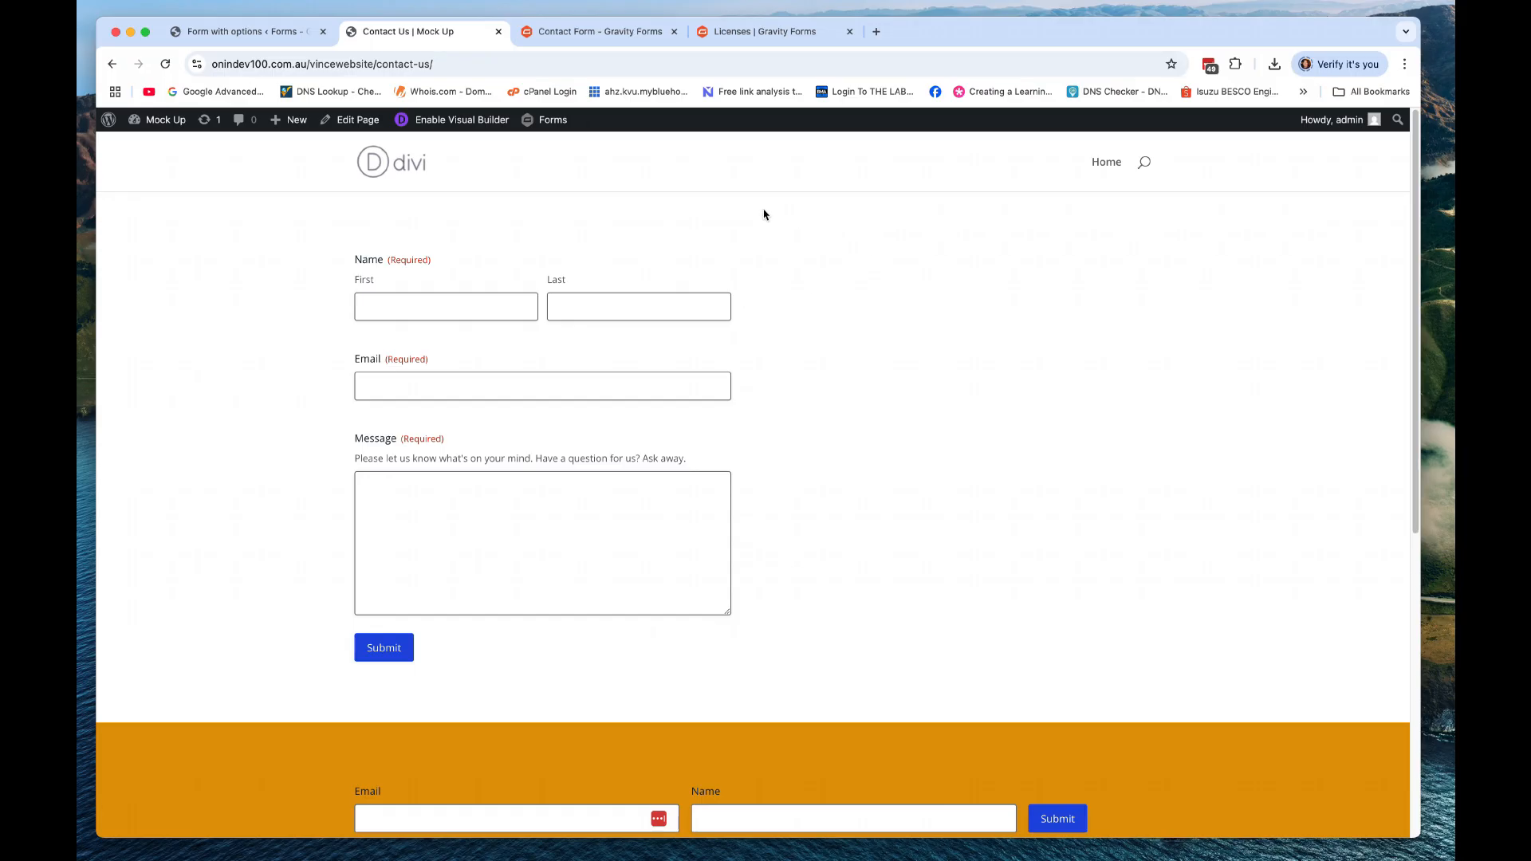
click(470, 121)
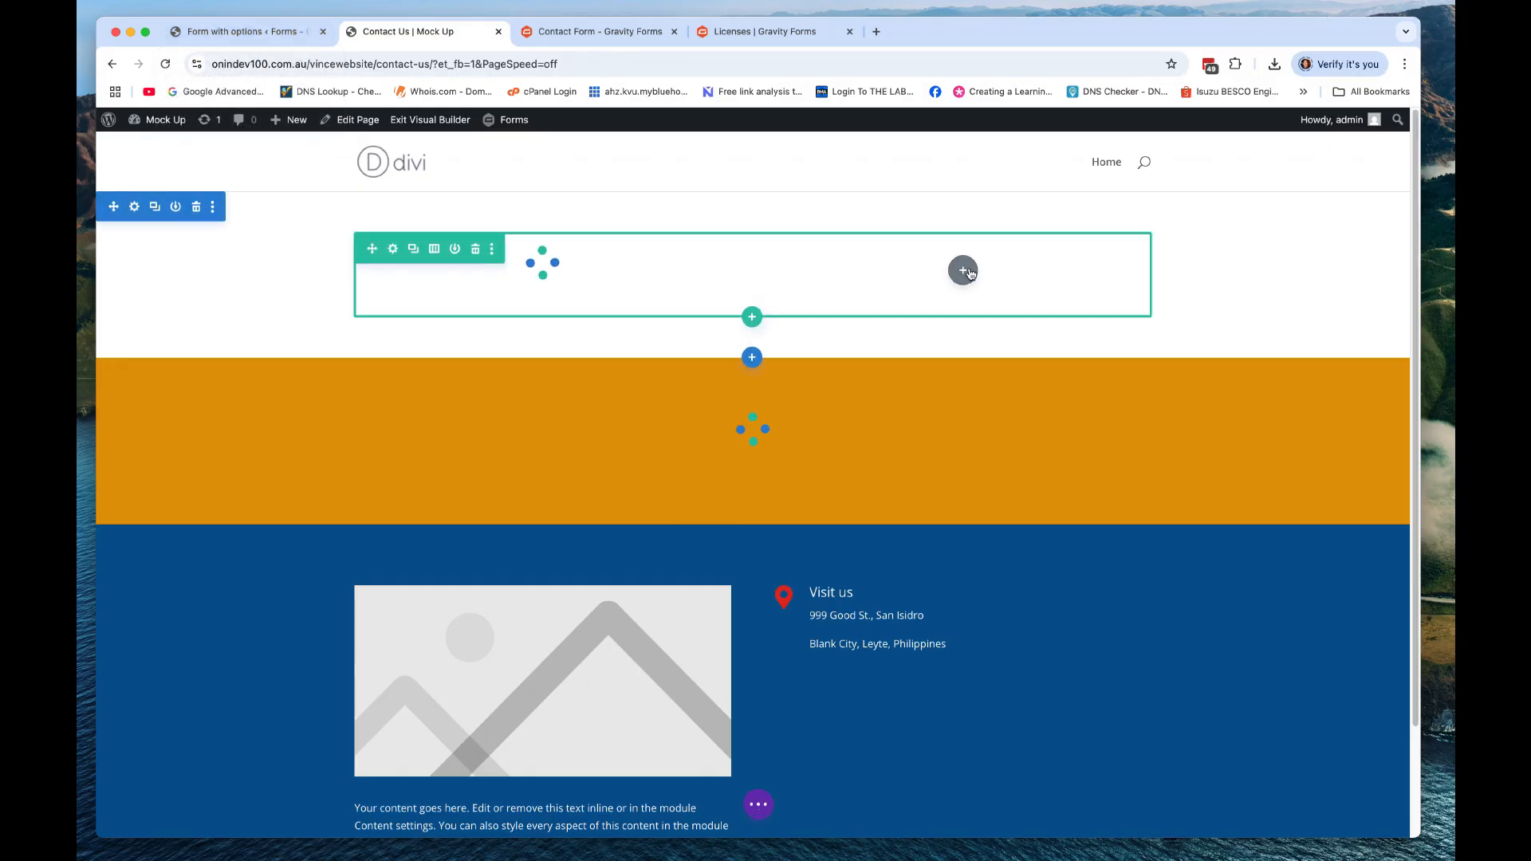
click(963, 271)
scroll(1028, 558, down, 10)
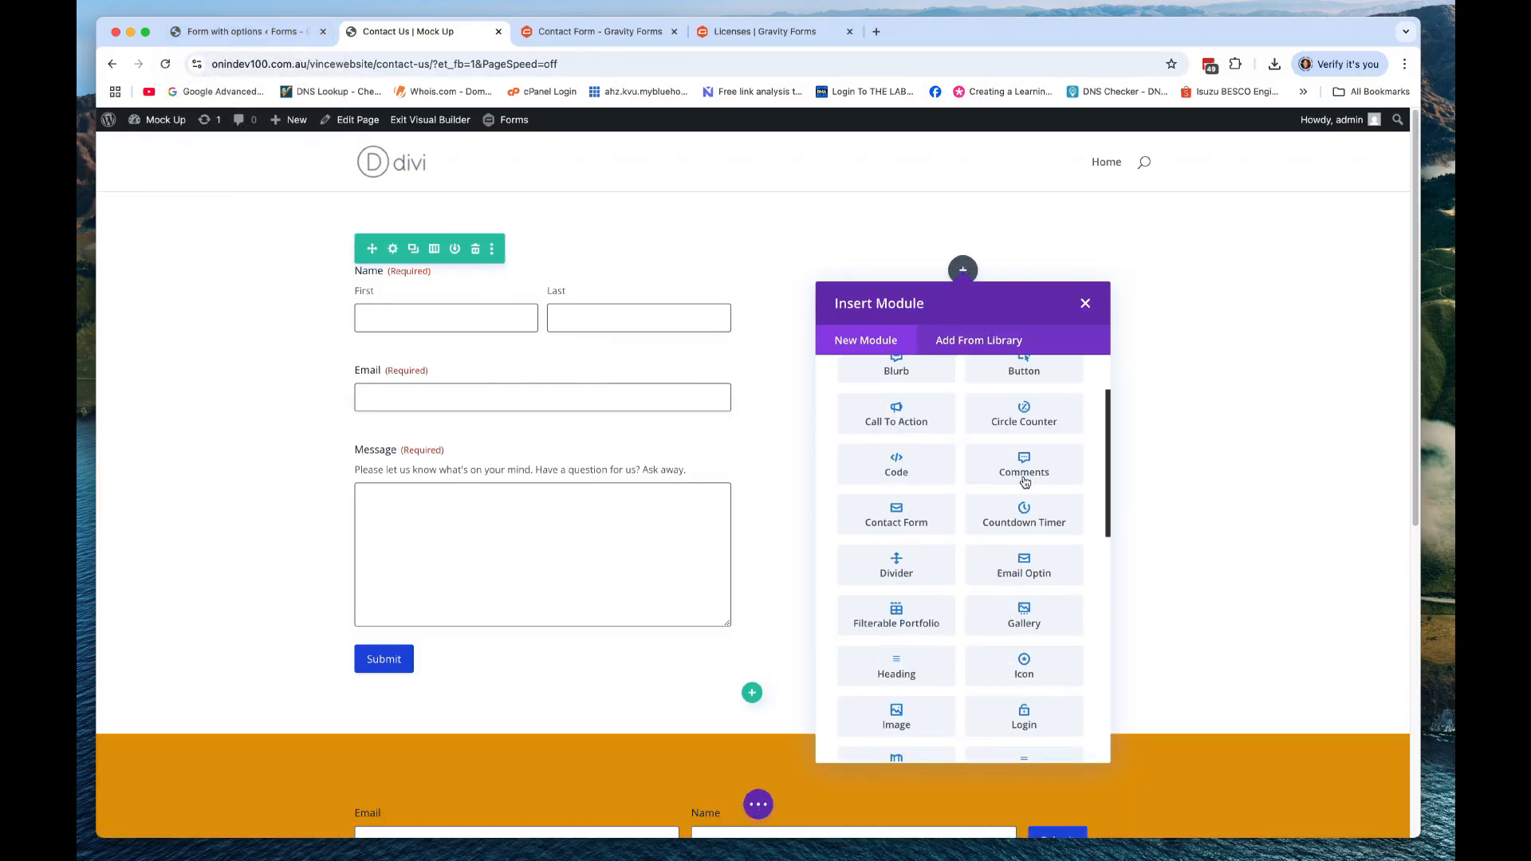
click(1026, 586)
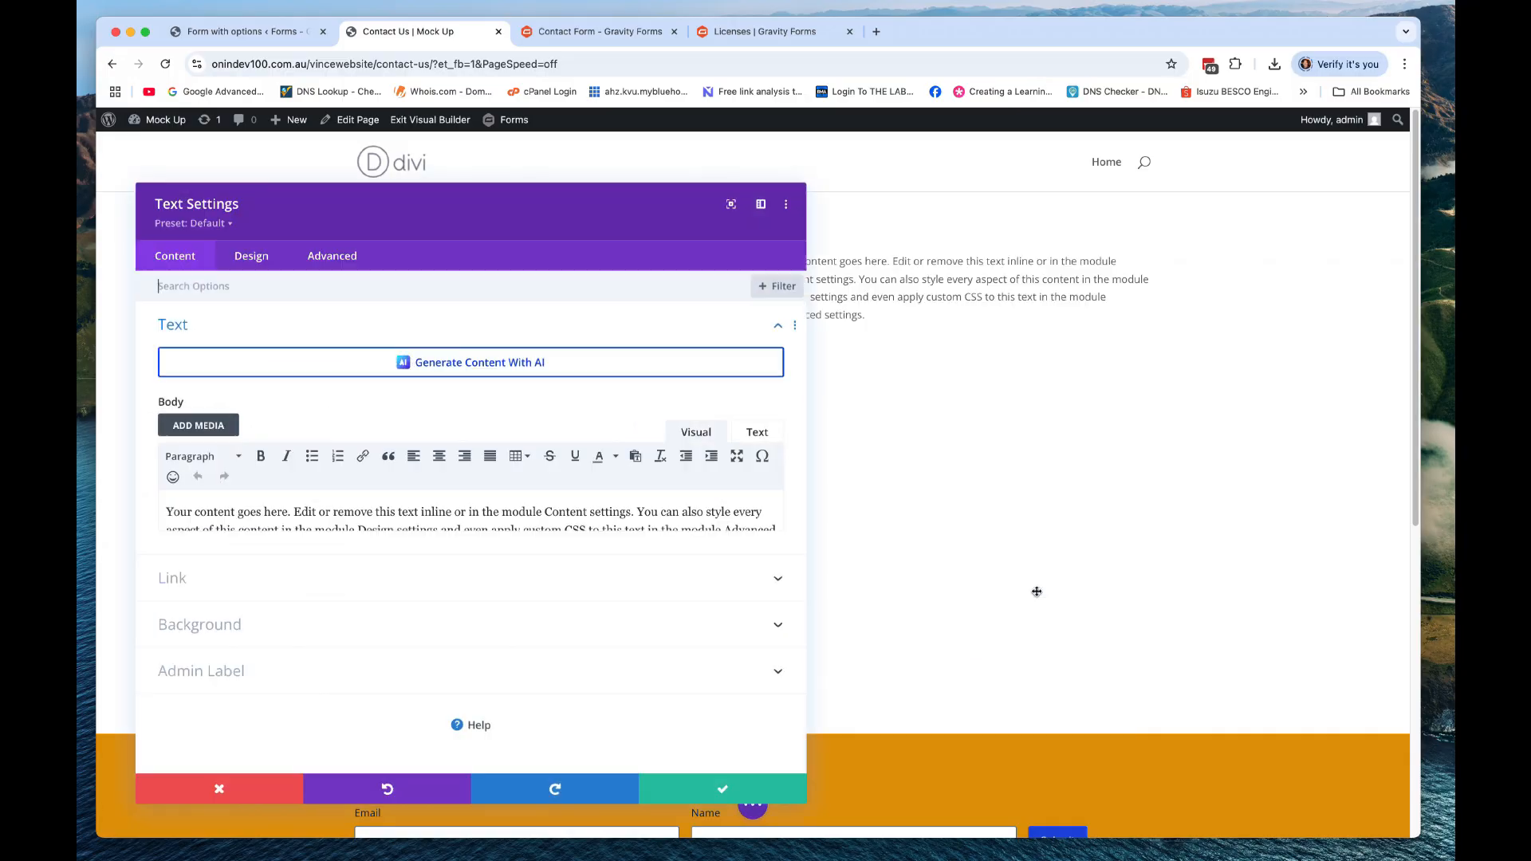
- Return to the Gravity Forms editor and copy the embed shortcode of "Form with options"
click(263, 31)
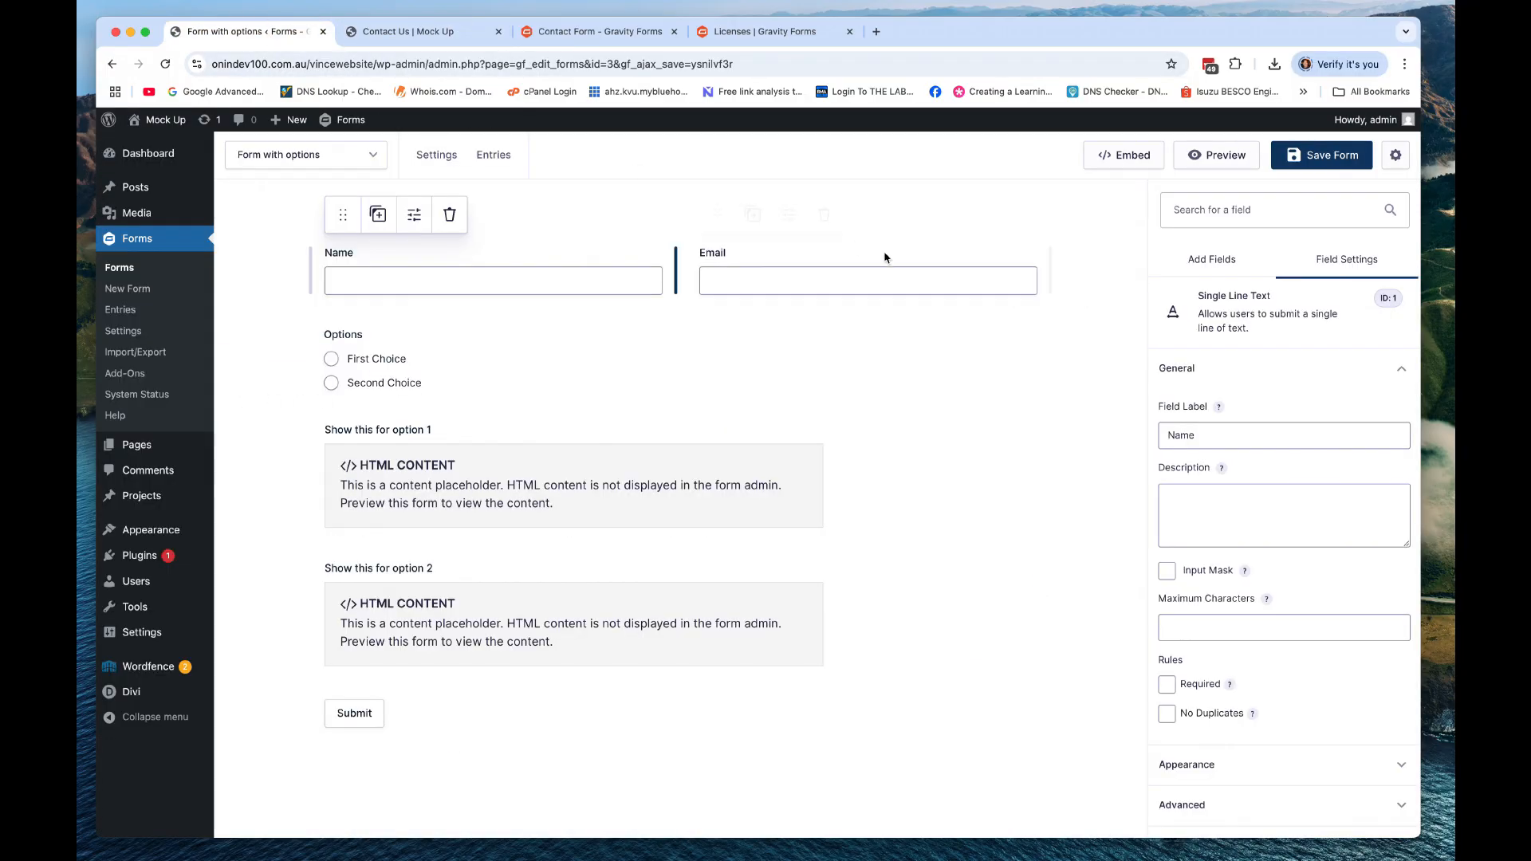
click(1122, 154)
click(840, 657)
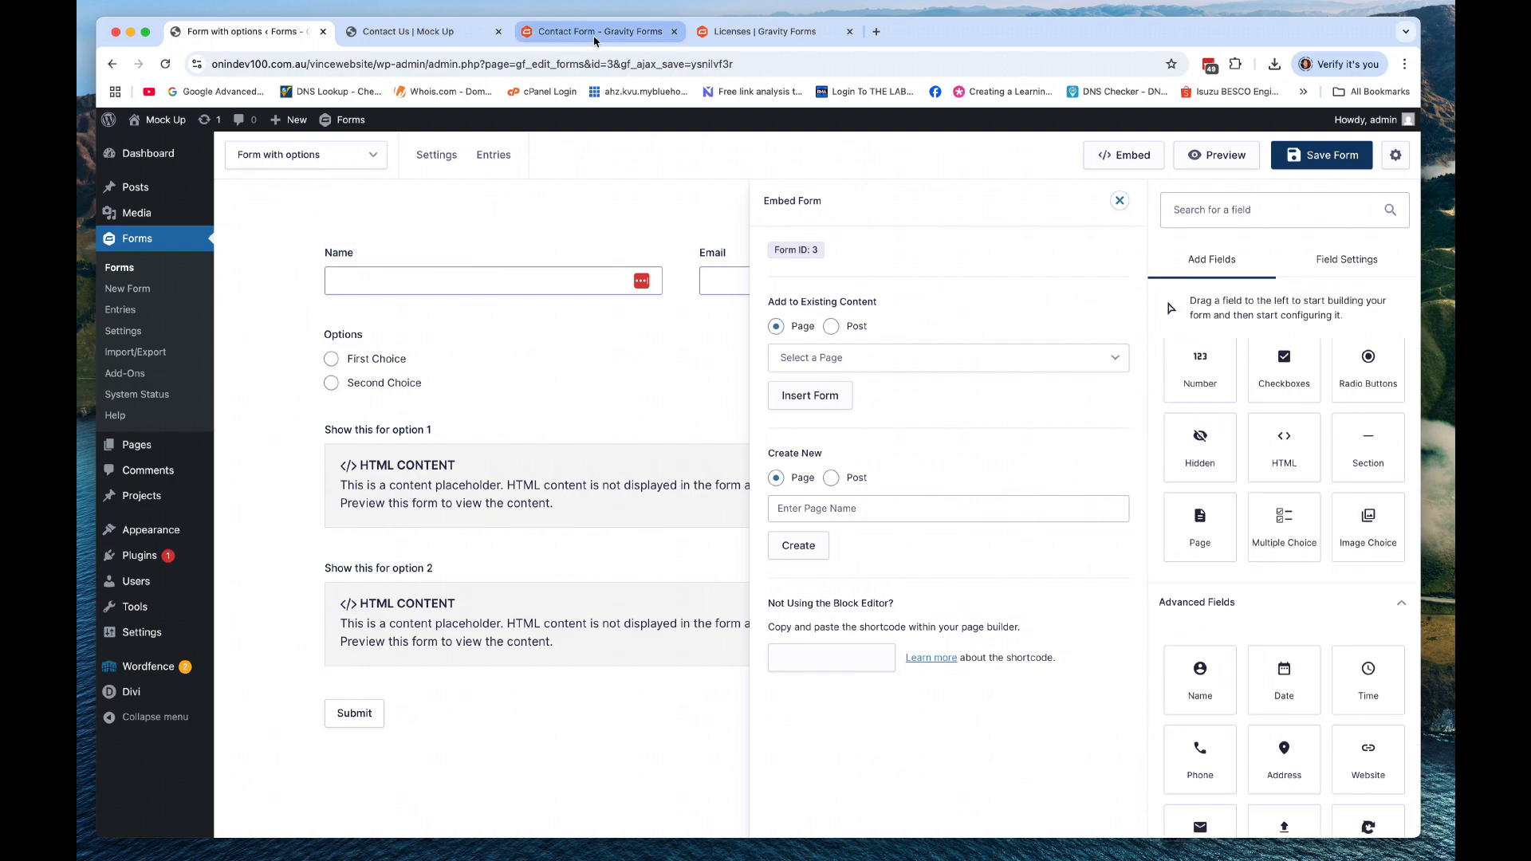
- Replace the placeholder body of the Contact Us page's new Text module with the copied shortcode [gravityform id="3" title="true"]
click(474, 34)
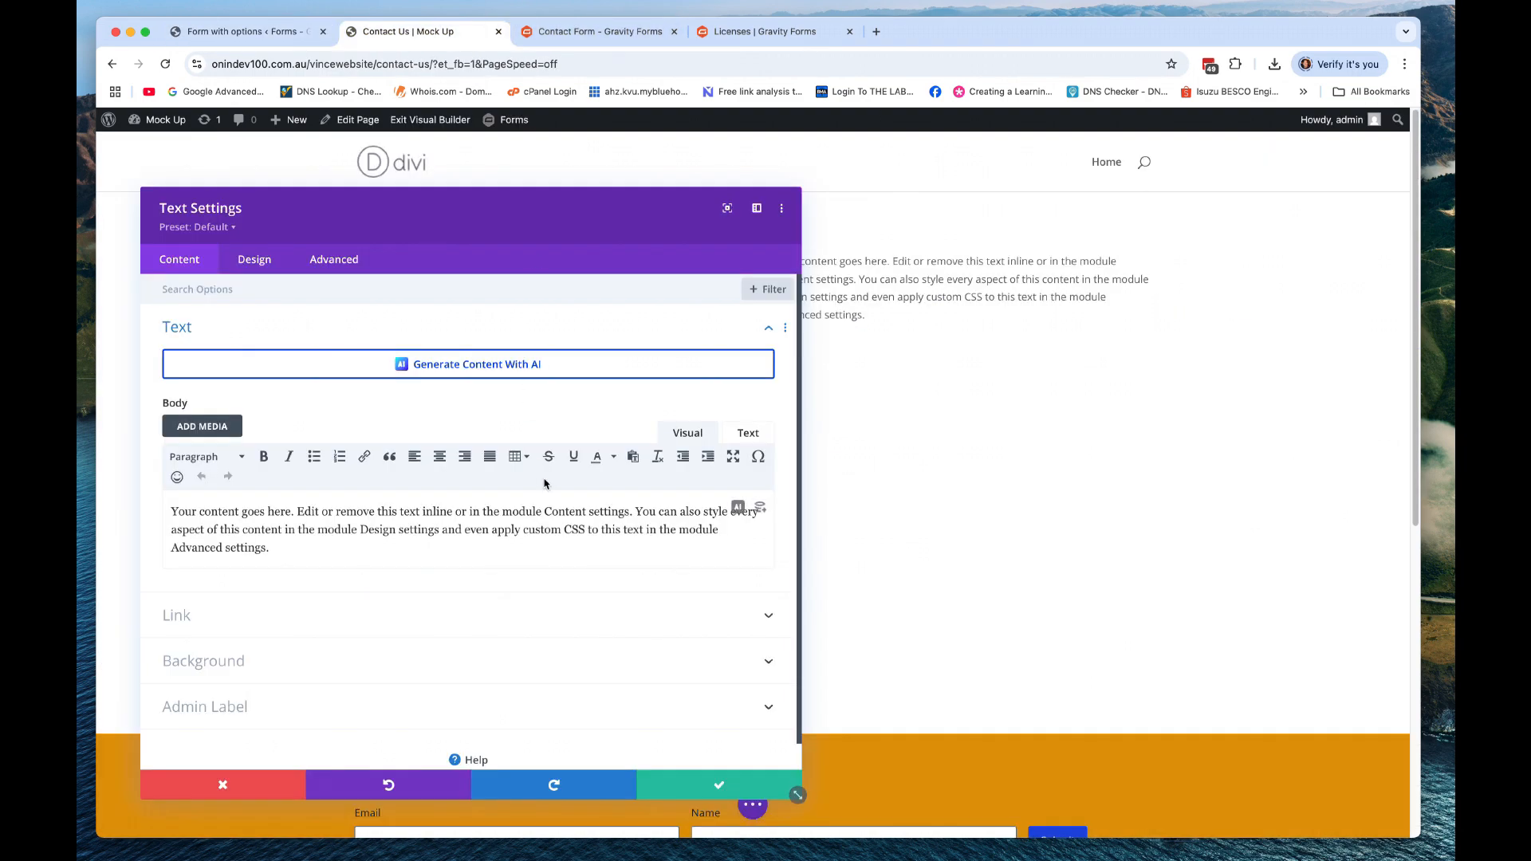
click(742, 435)
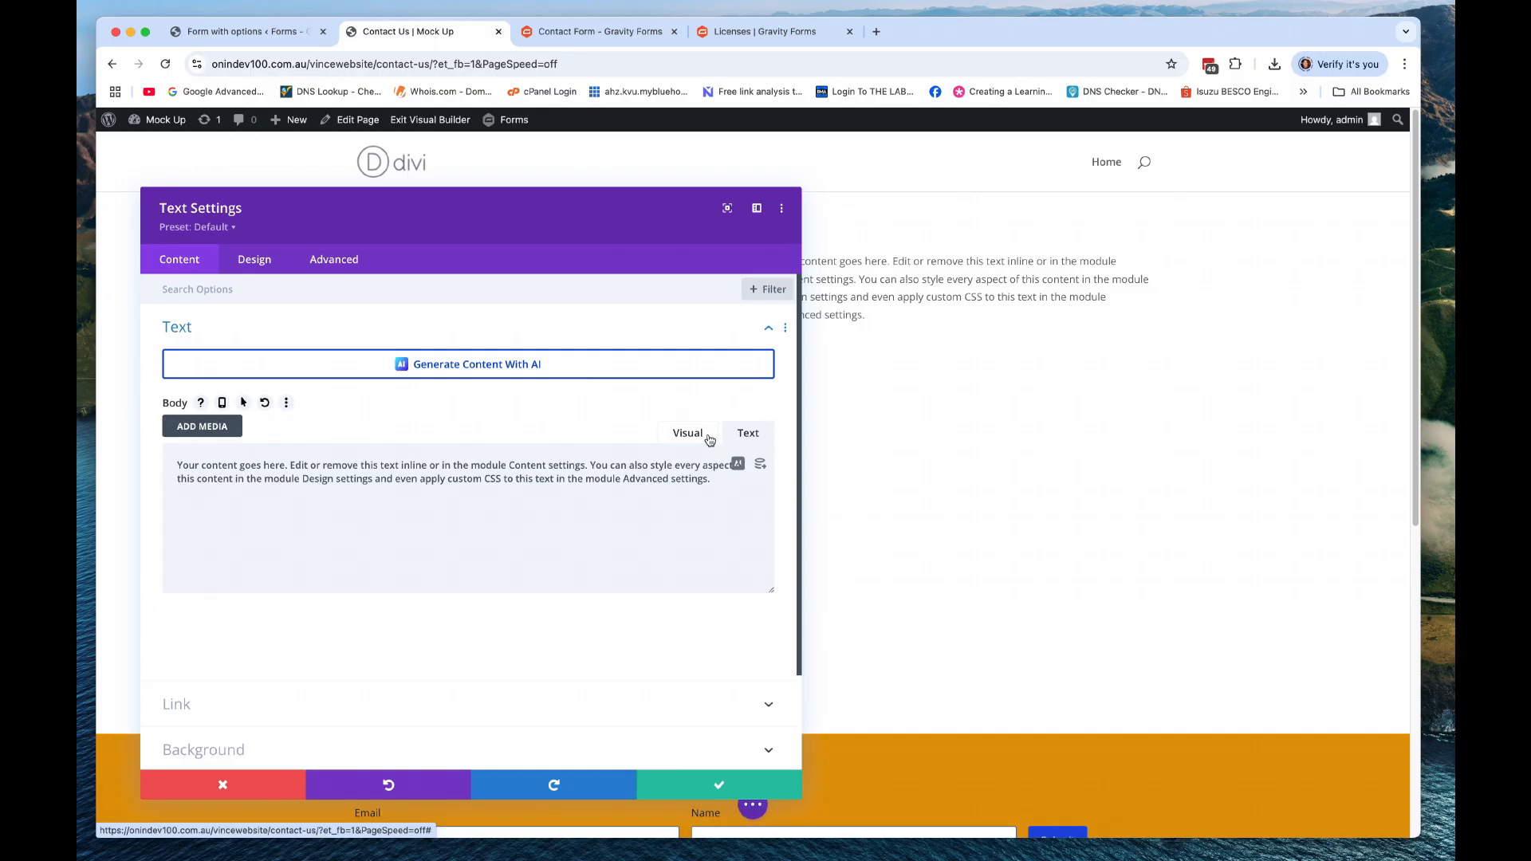
drag(717, 483, 82, 463)
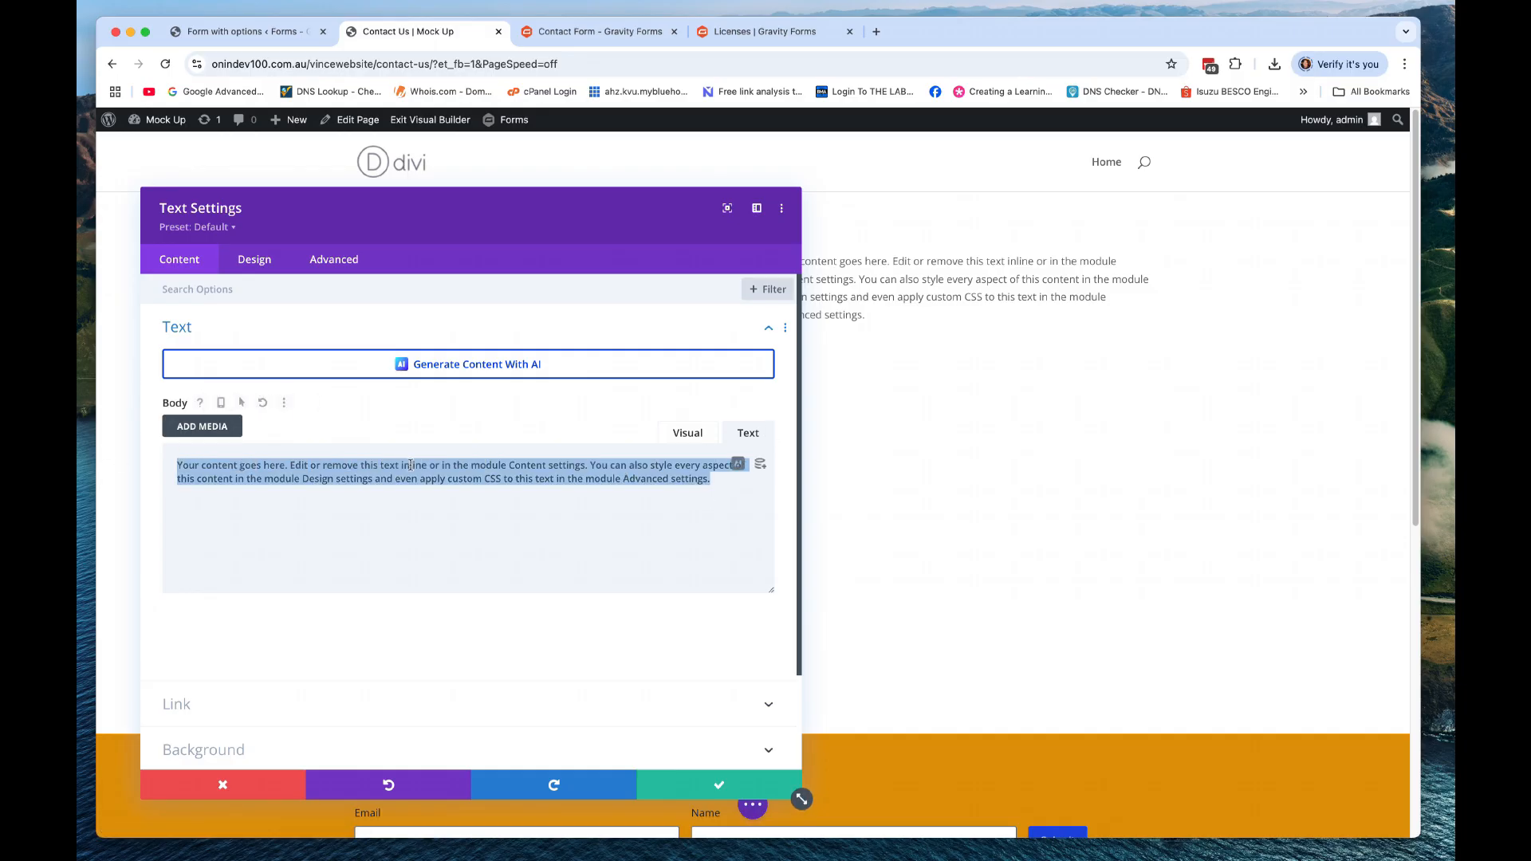
key(super+v)
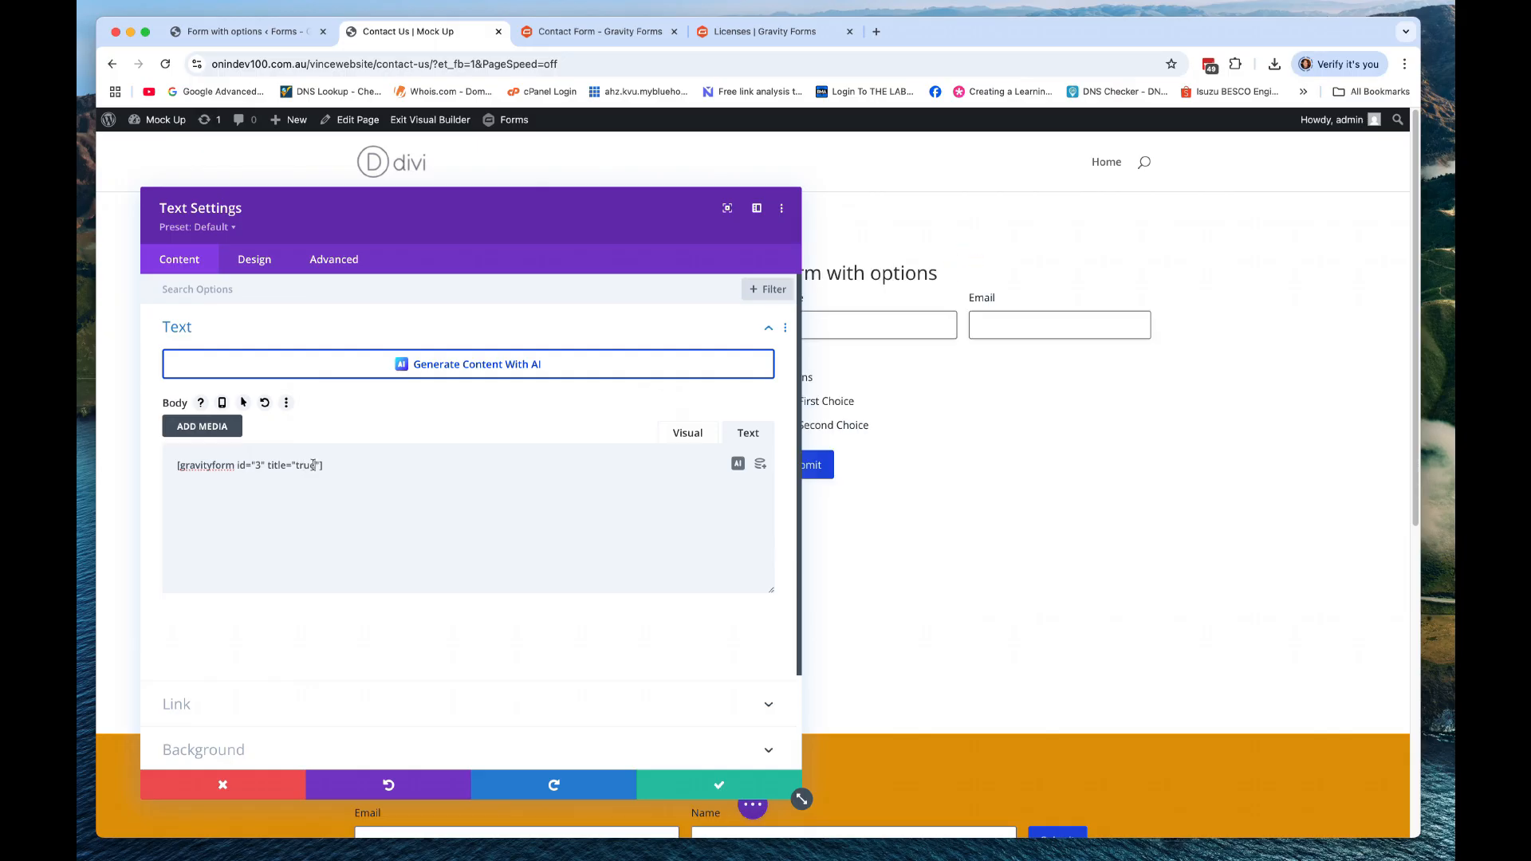
- Change the shortcode's title attribute to "false" and save the Text module's settings
drag(315, 465, 299, 465)
text(false)
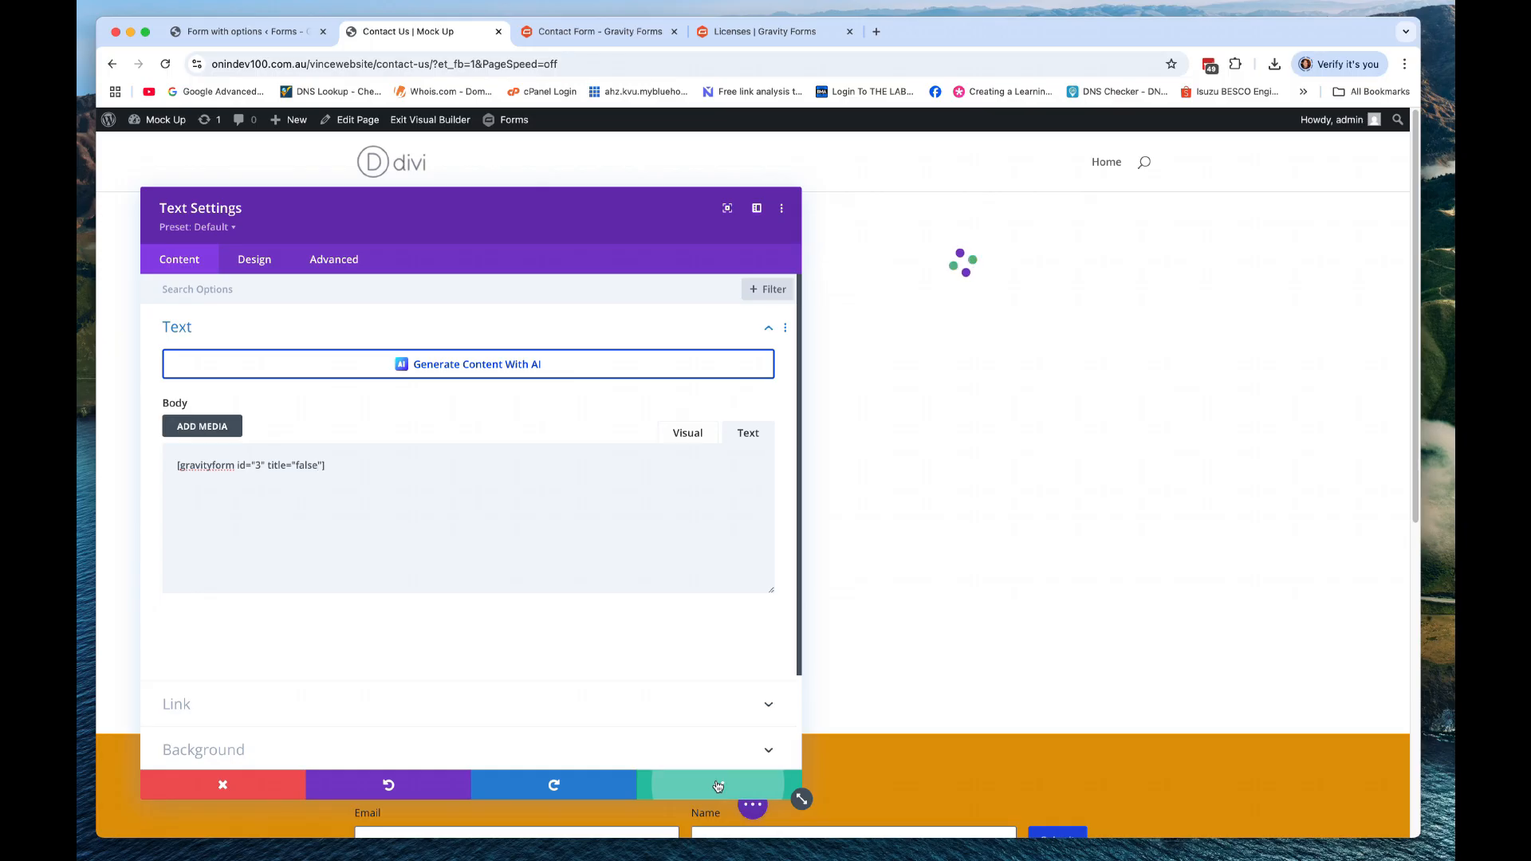
click(718, 785)
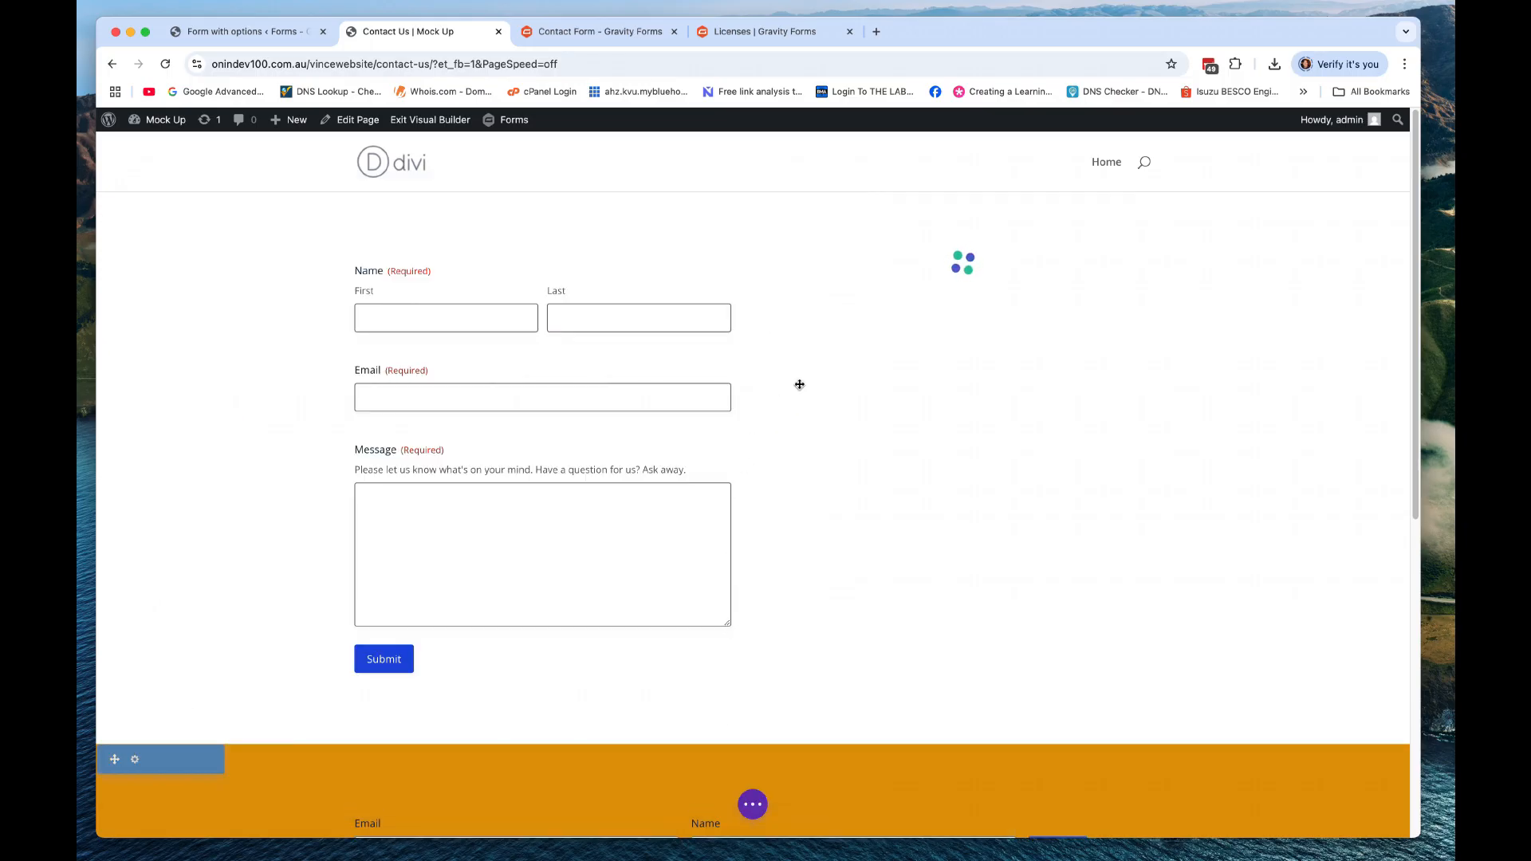
- Save the Contact Us page and exit the Visual Builder
click(752, 804)
click(1368, 789)
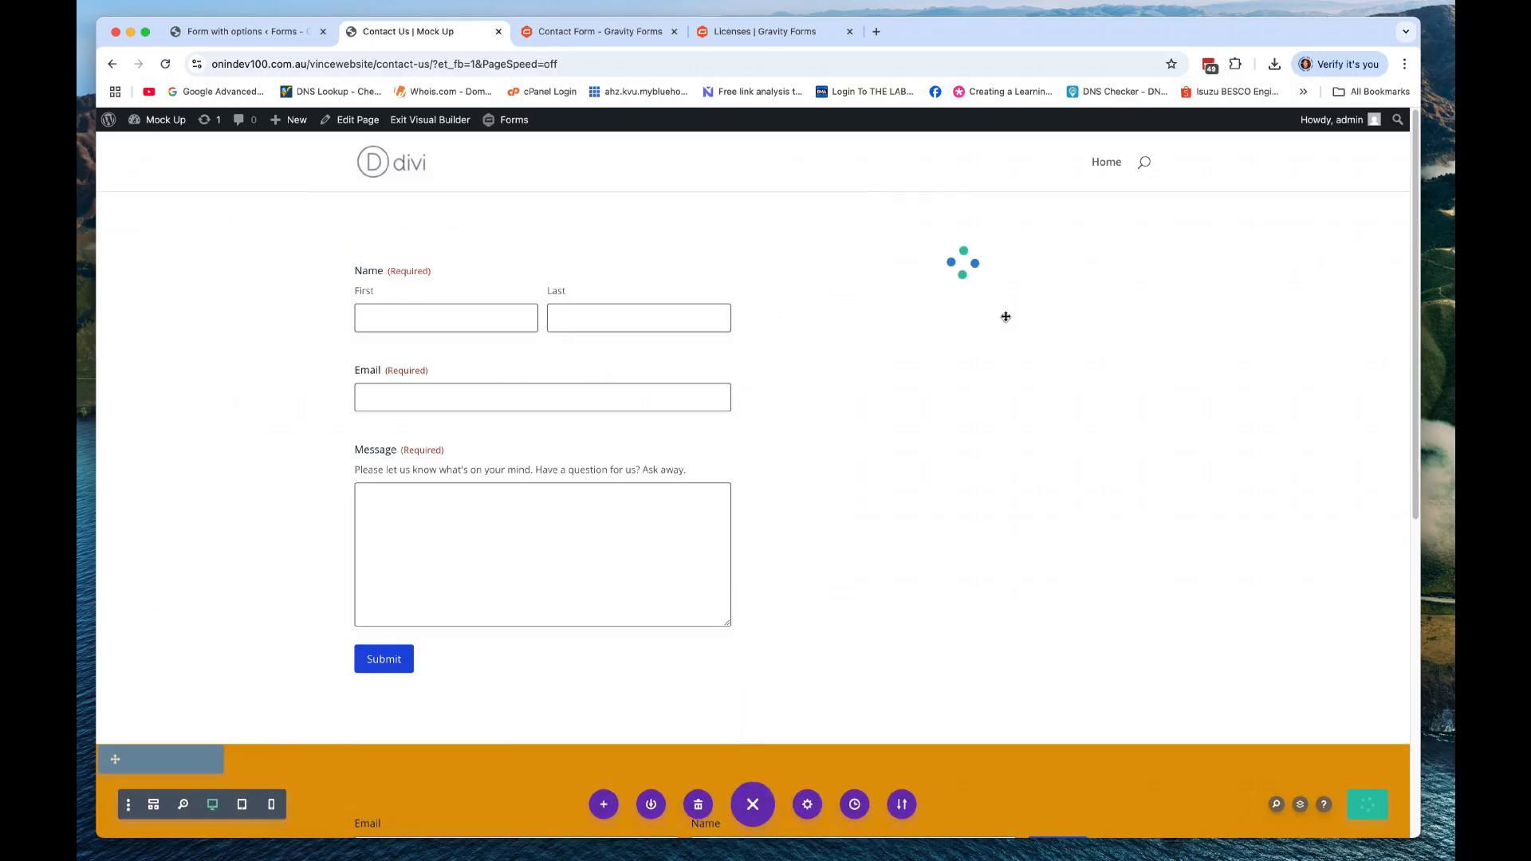
click(403, 122)
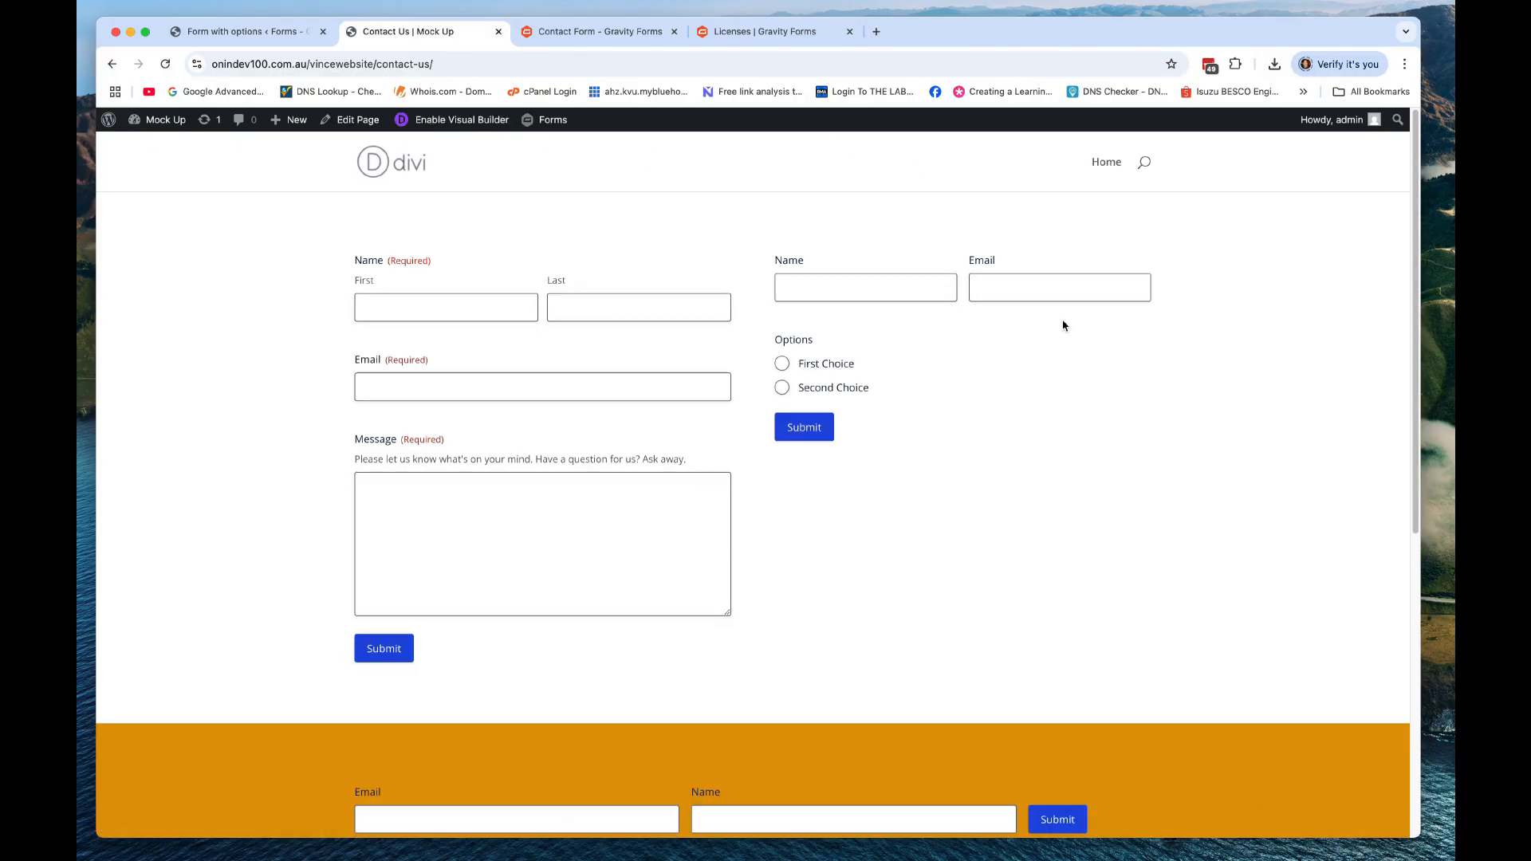
- Test the embedded form's conditional logic on the live page by selecting First Choice
click(854, 287)
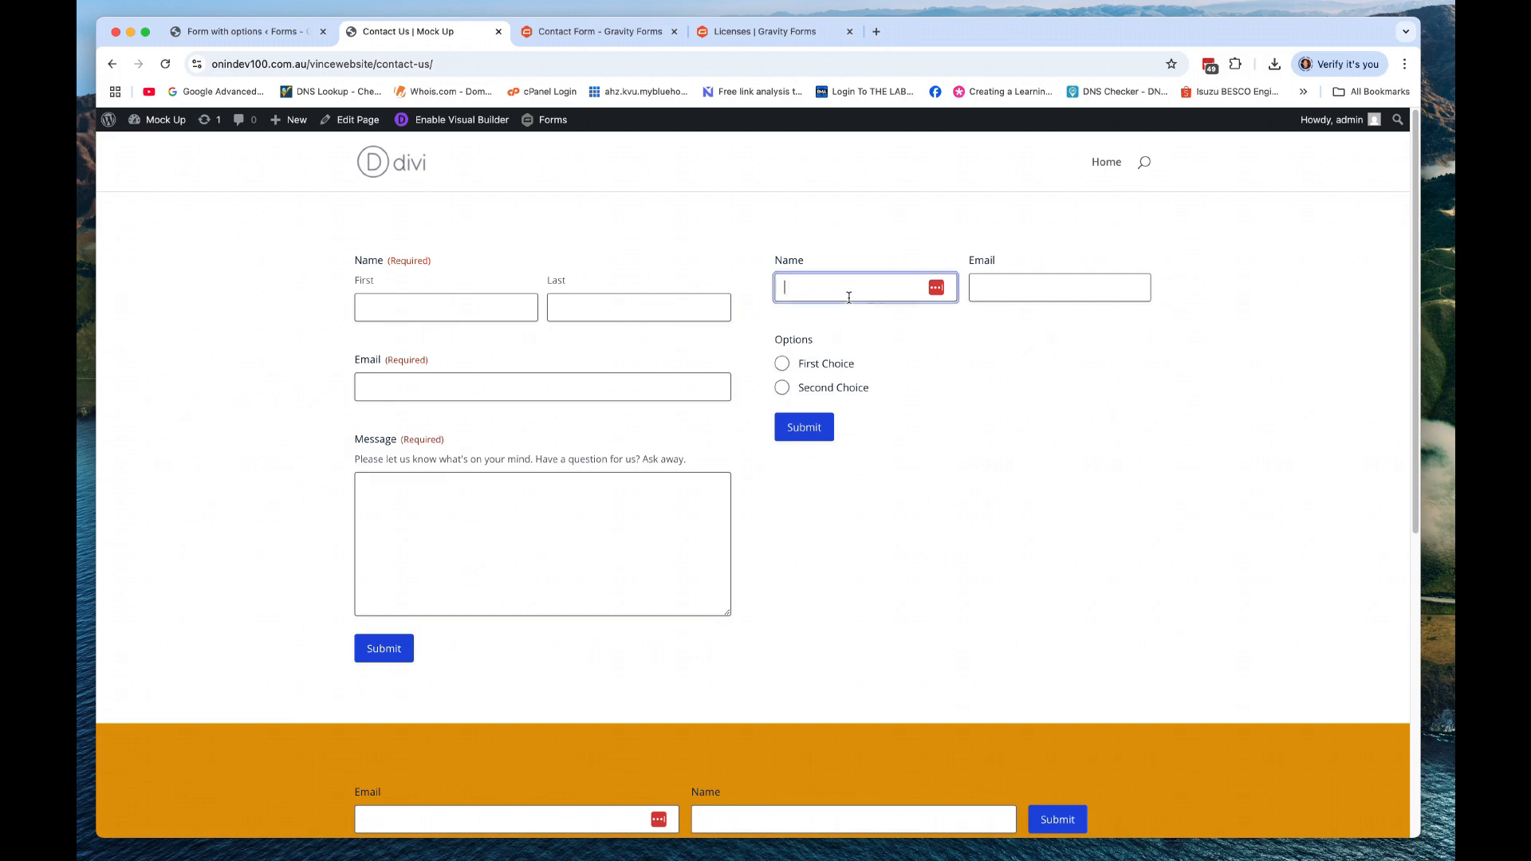
click(783, 365)
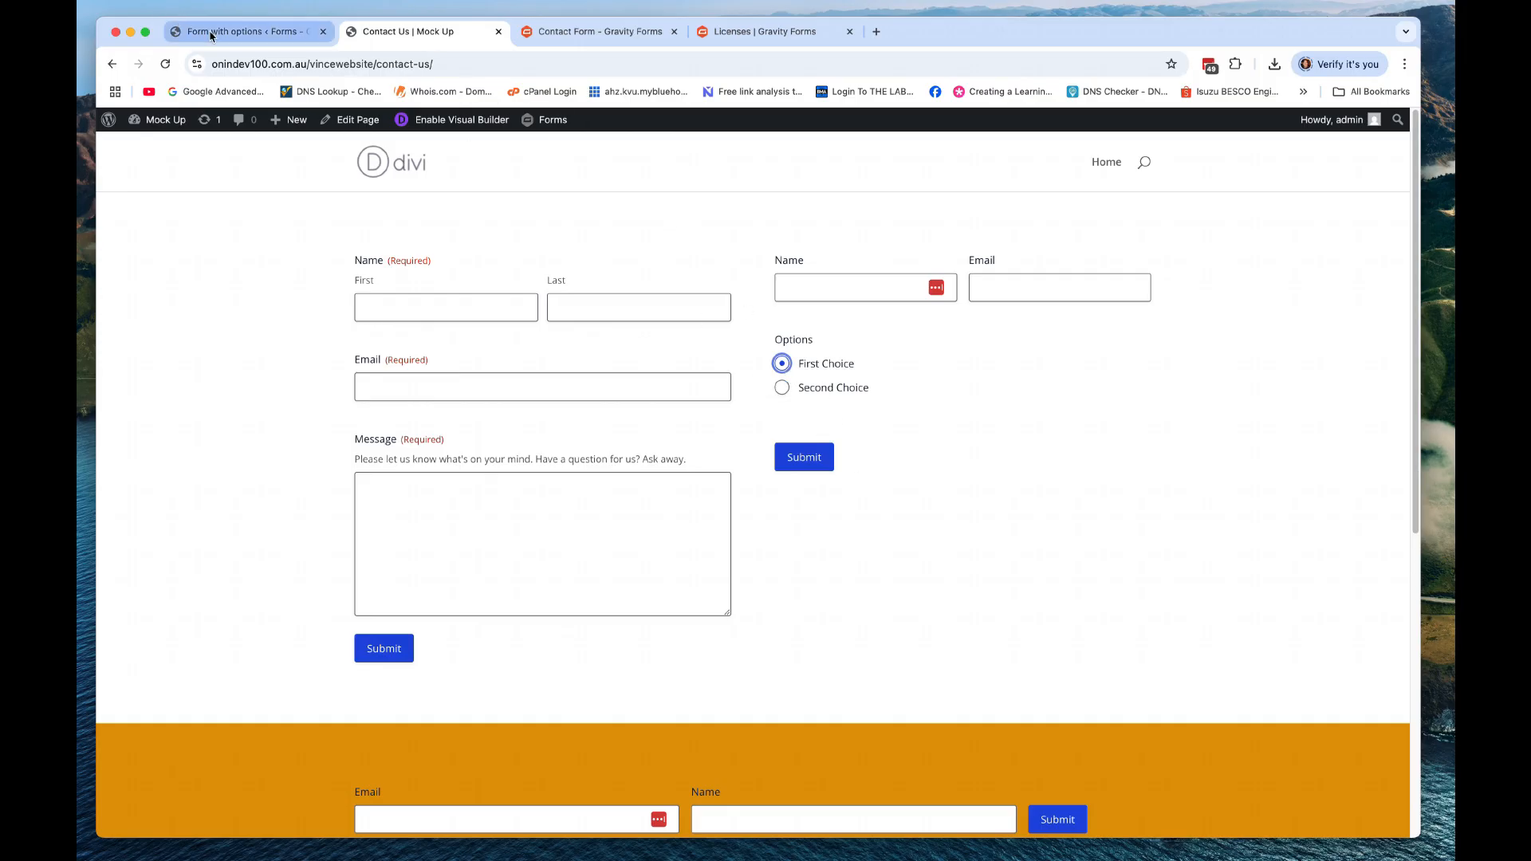
- In the form editor, set the content of the "Show this for option 1" HTML block to "This is shown because you chose option 1."
click(158, 27)
click(478, 474)
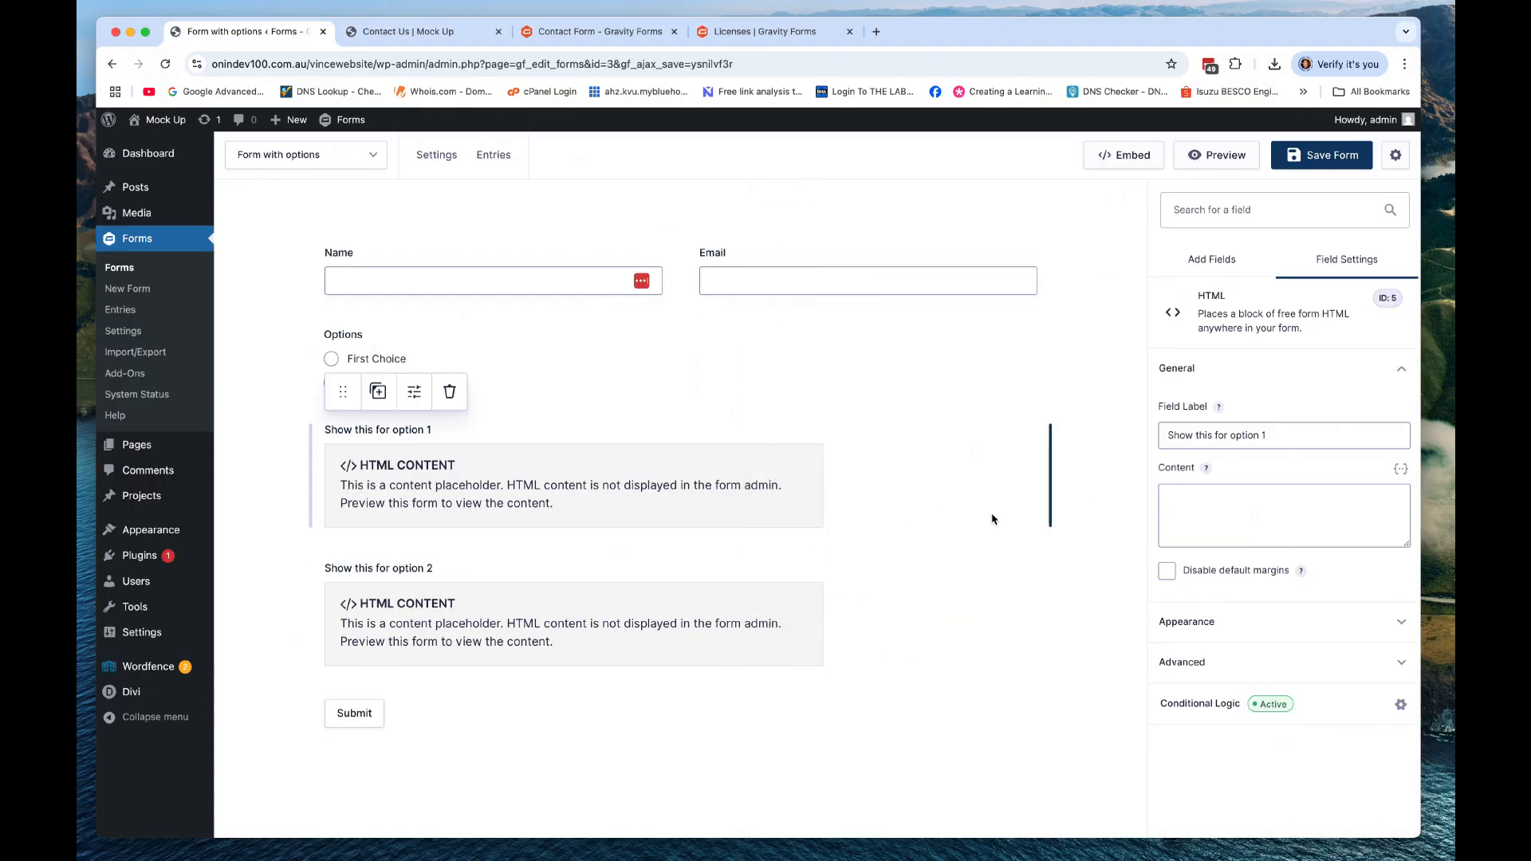
click(1208, 494)
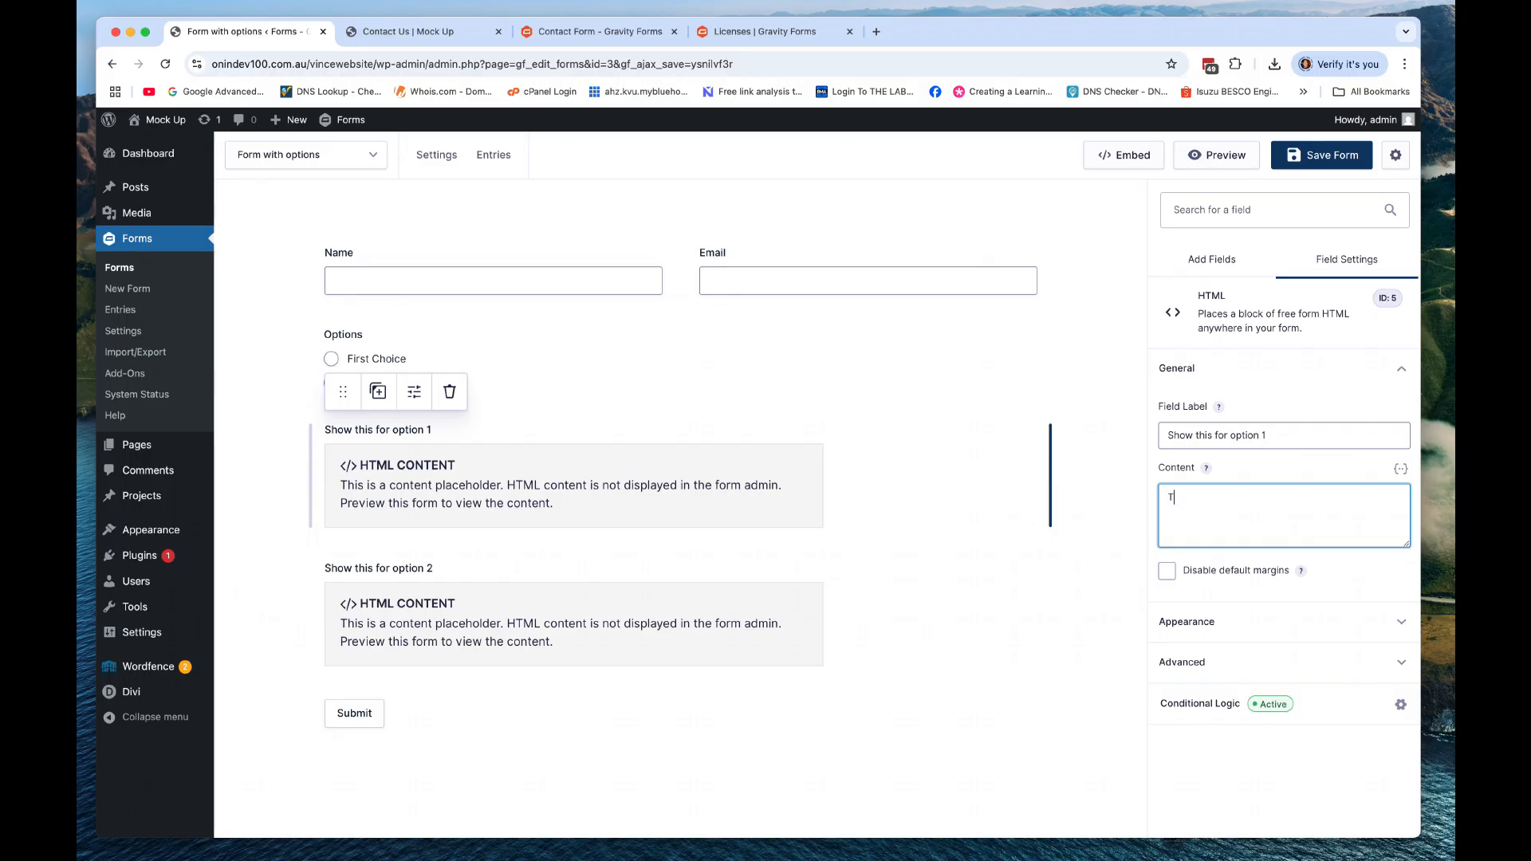
text(This is shown because you chose option 1.)
- Set the "Show this for option 2" HTML block's content to "This is shown because you chose option 2" and save the form
click(345, 658)
click(1194, 519)
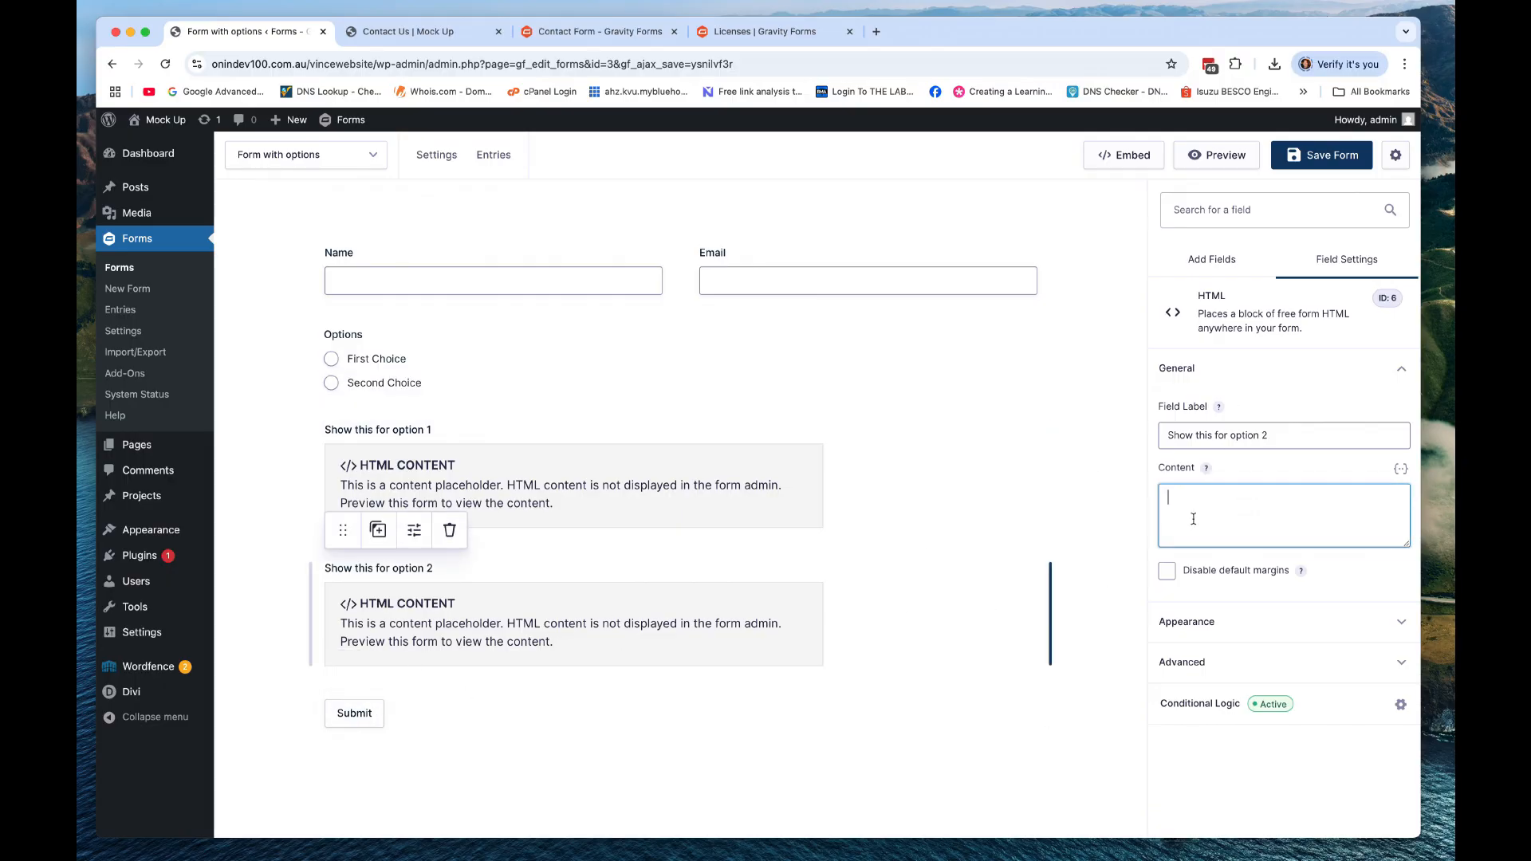
text(This is sh)
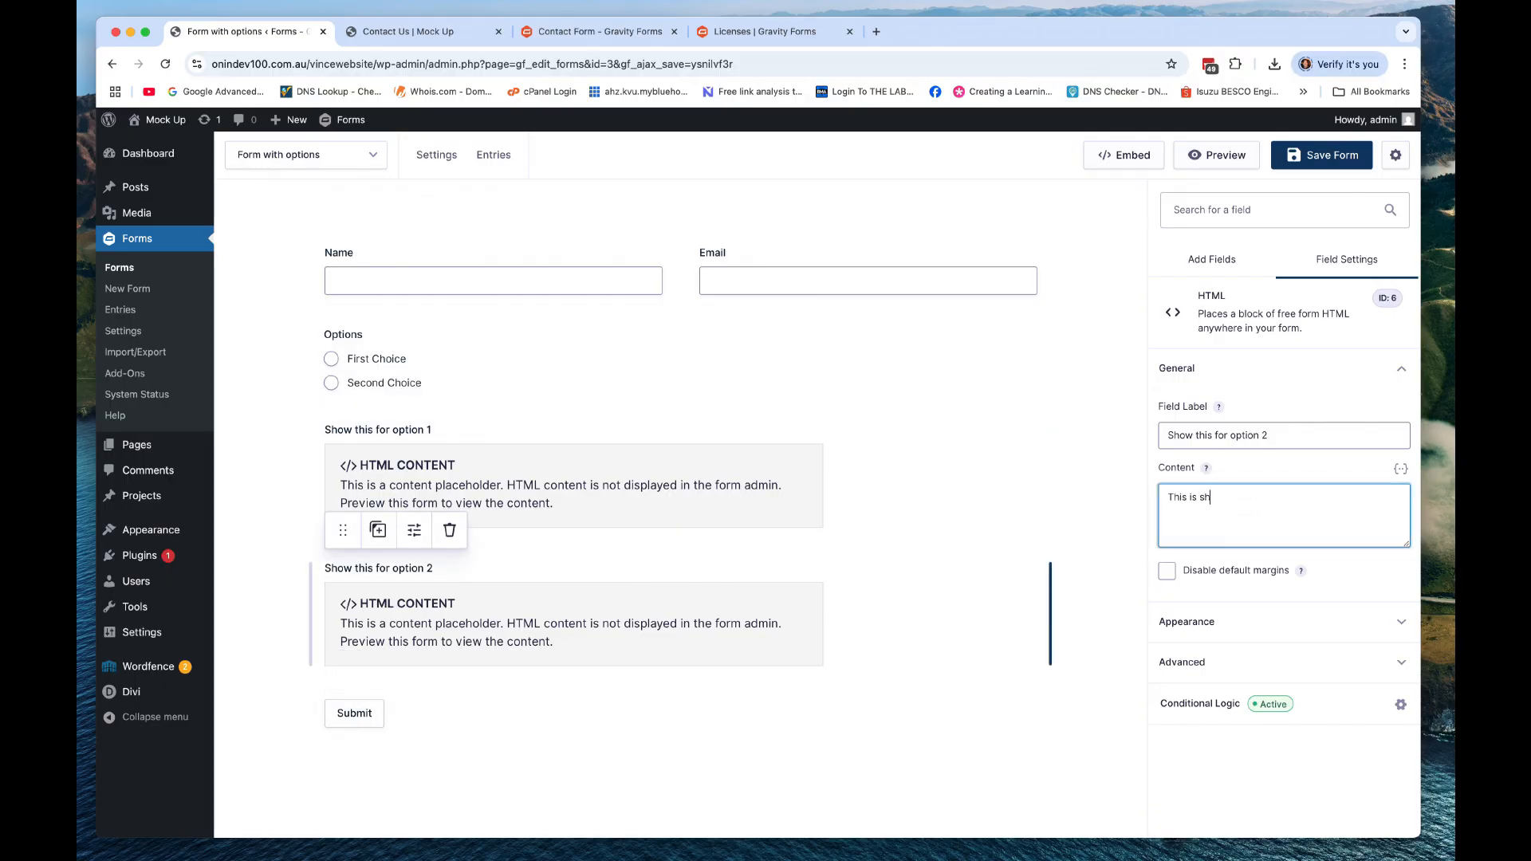
text(own because you chose option 2)
click(1324, 155)
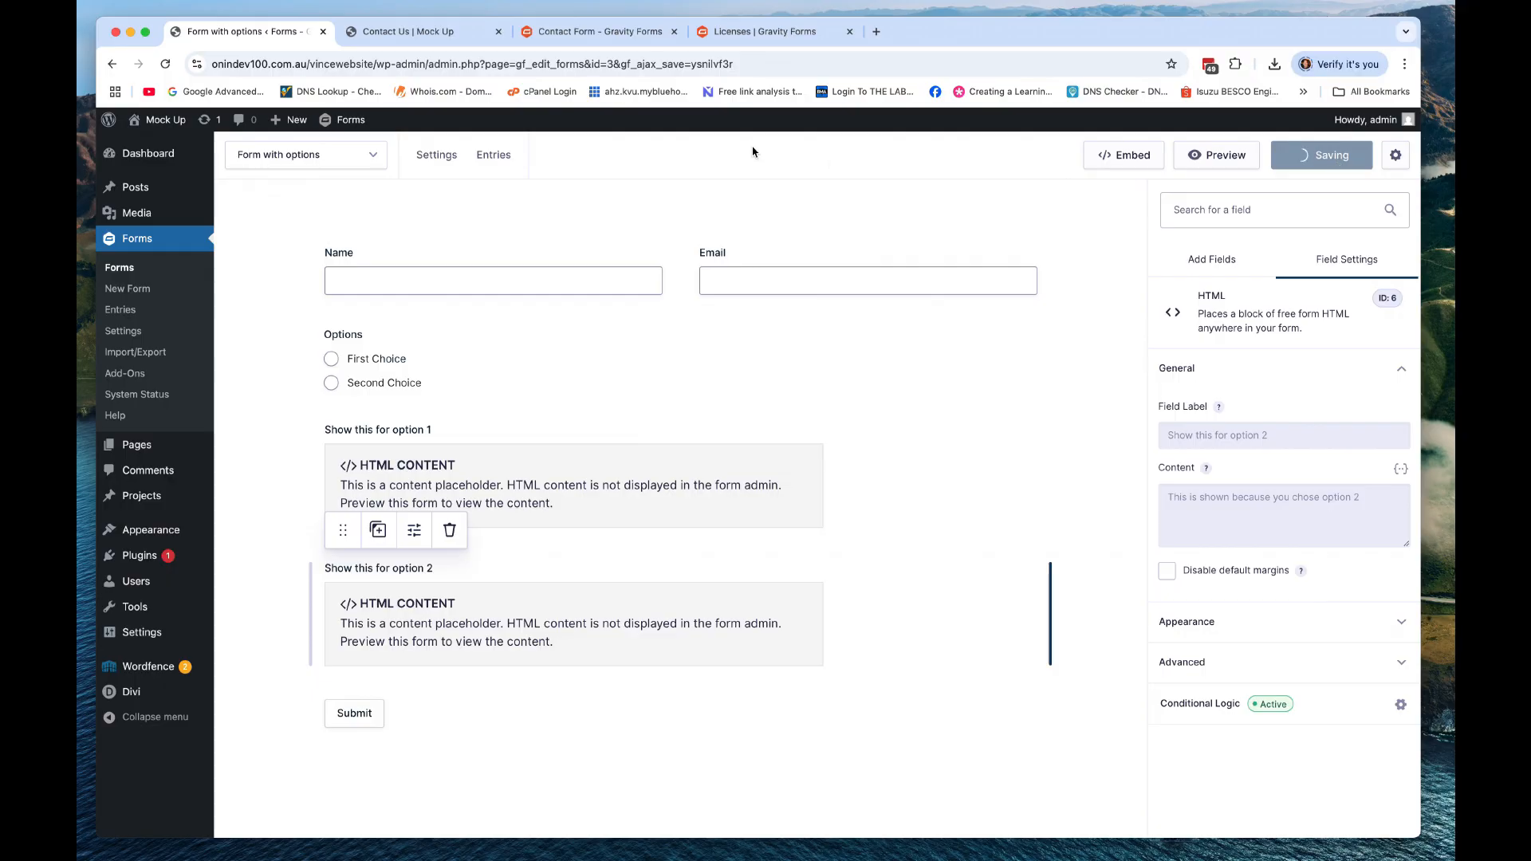
- Reload the live Contact Us page and test the embedded form's conditional content by selecting First Choice and Second Choice in turn
click(443, 29)
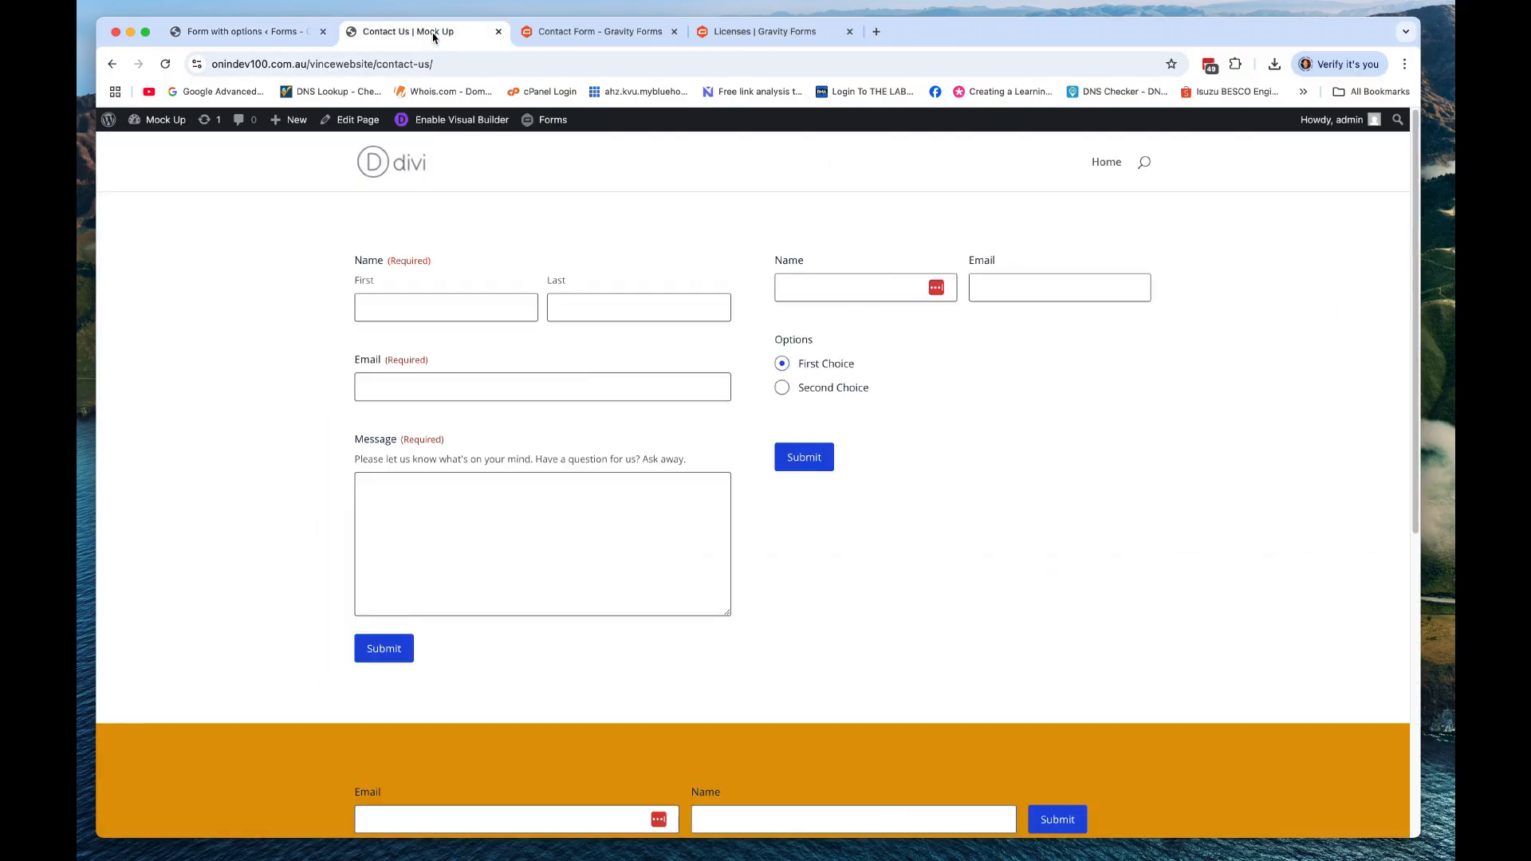
click(165, 64)
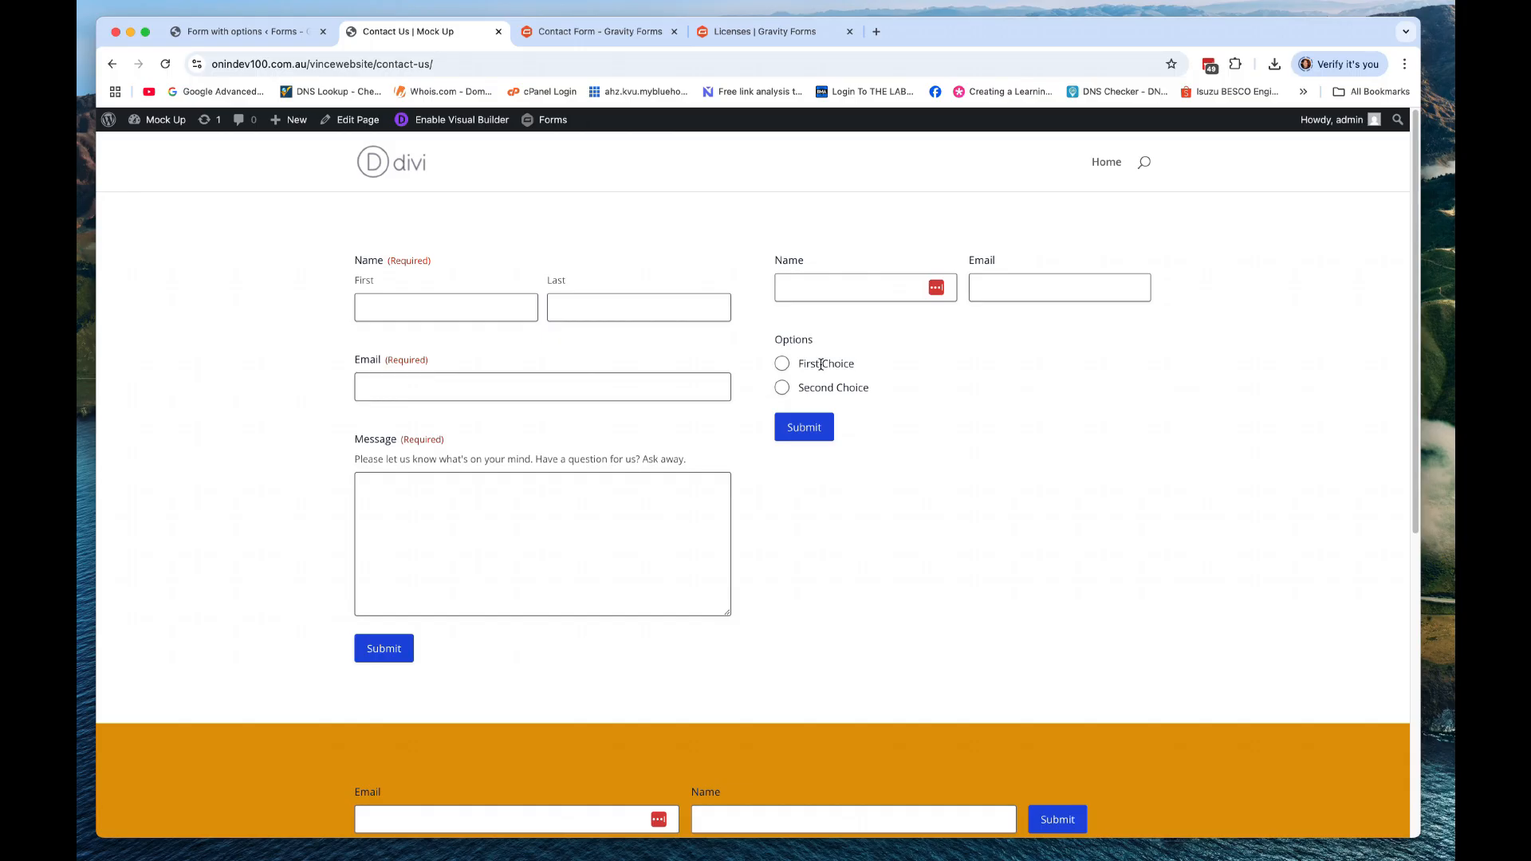
click(814, 279)
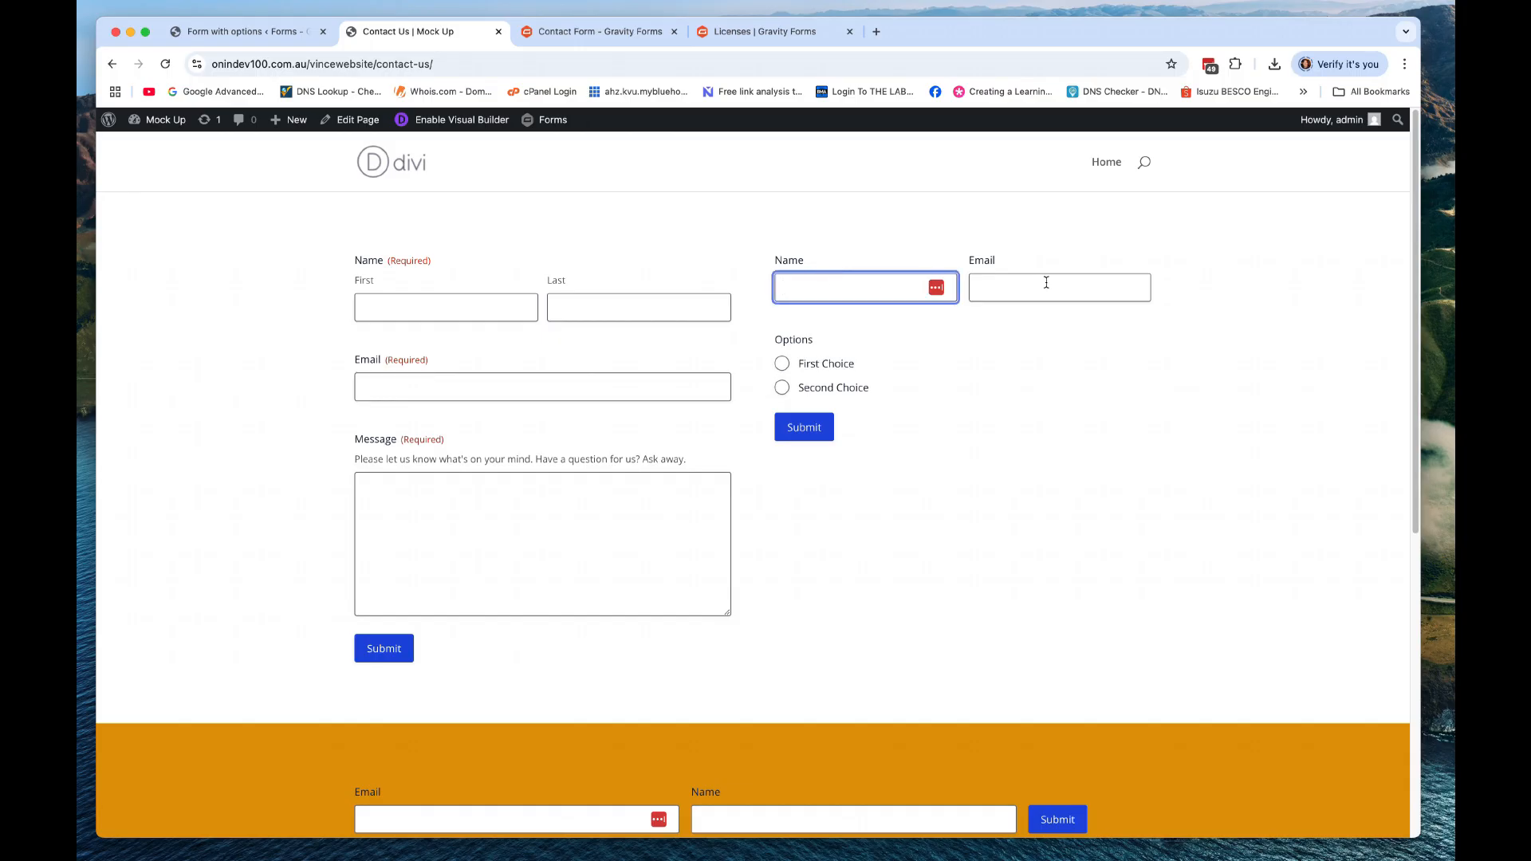
click(1045, 283)
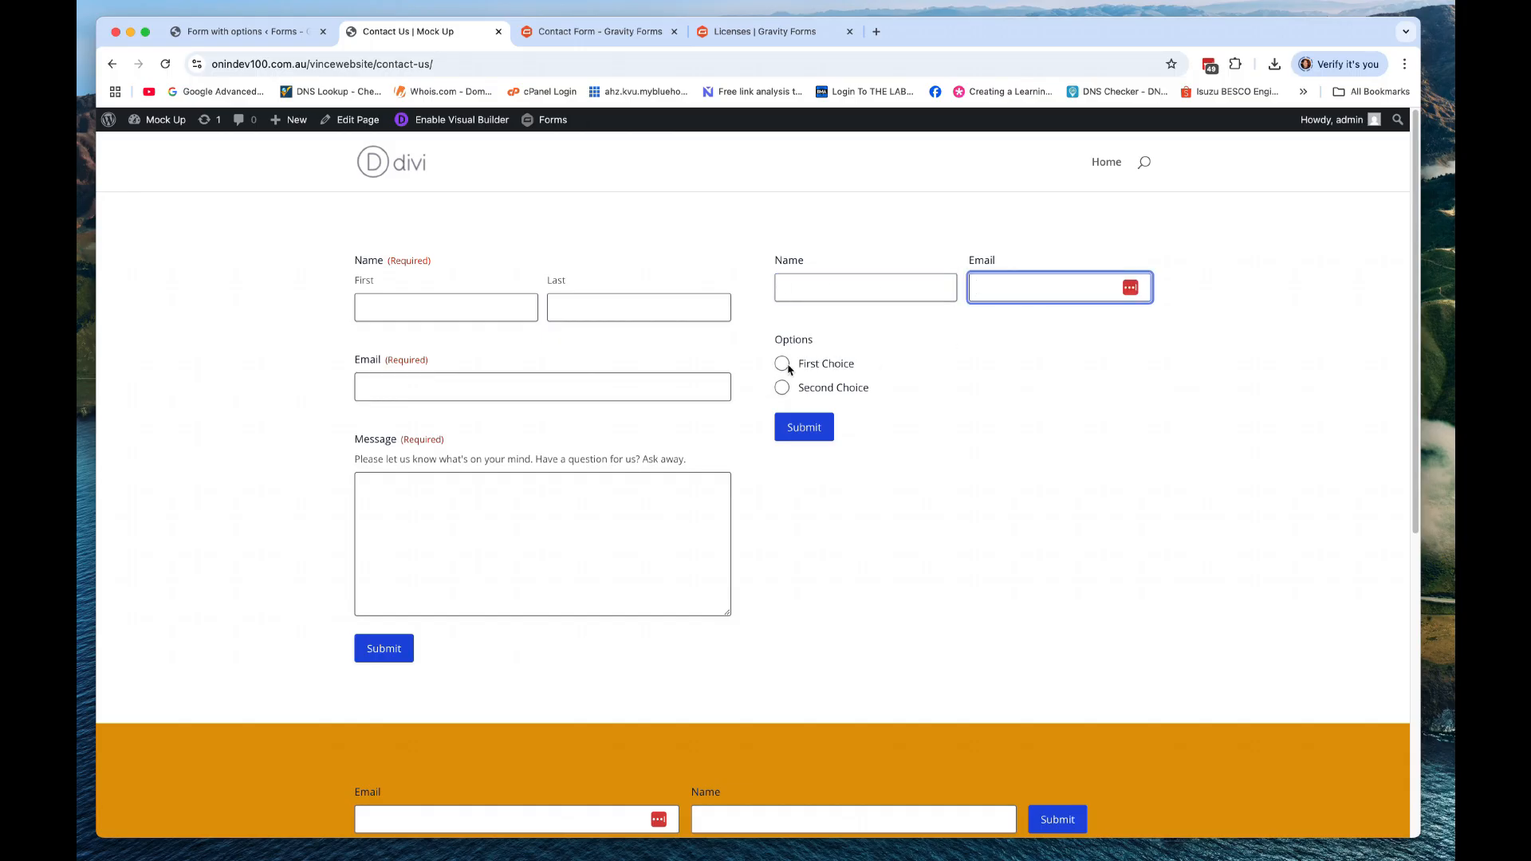
click(783, 365)
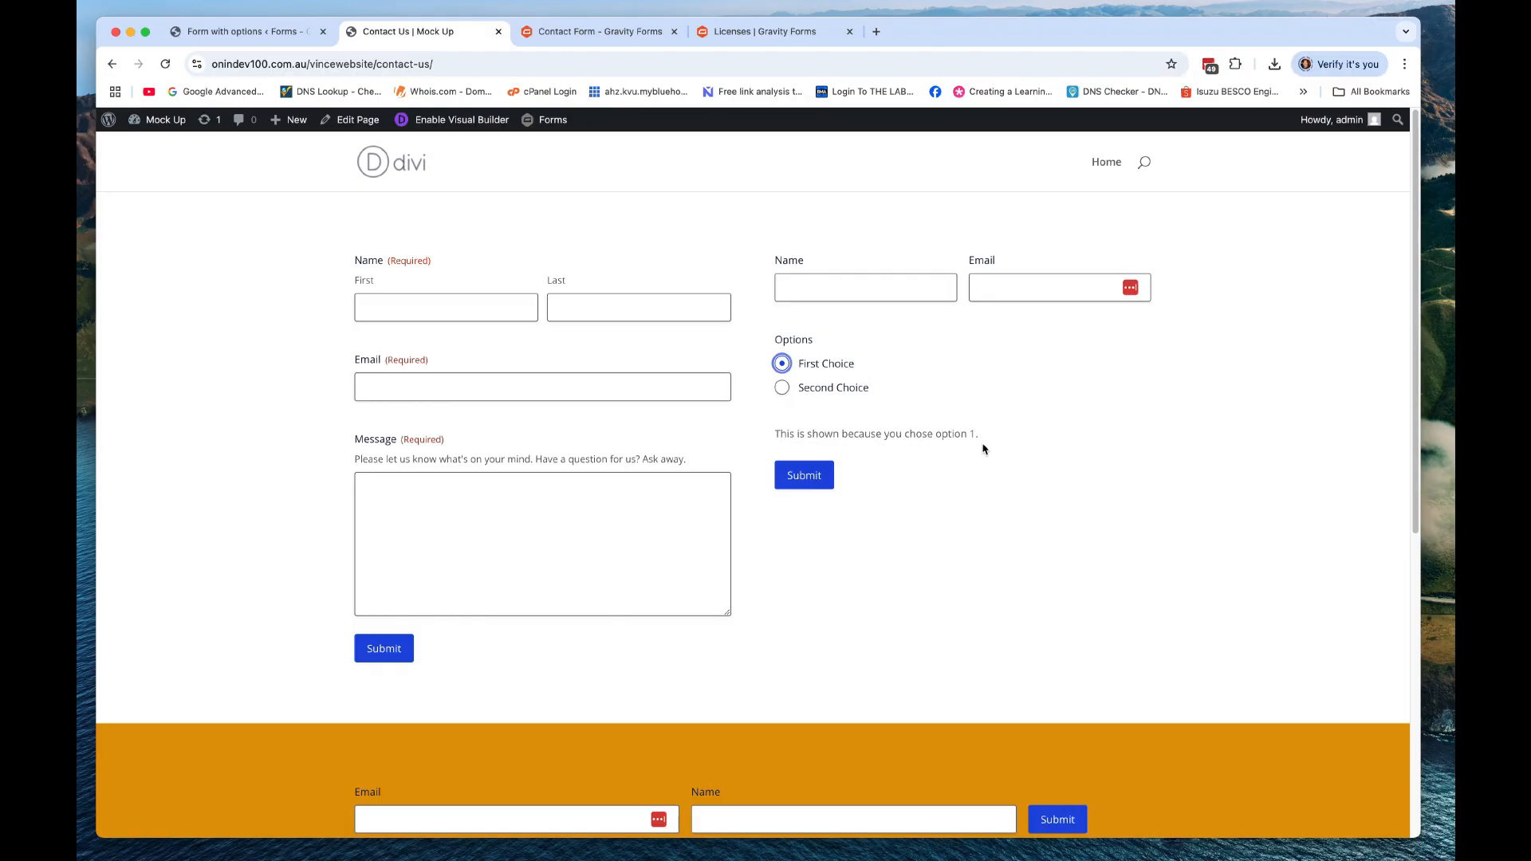
click(783, 388)
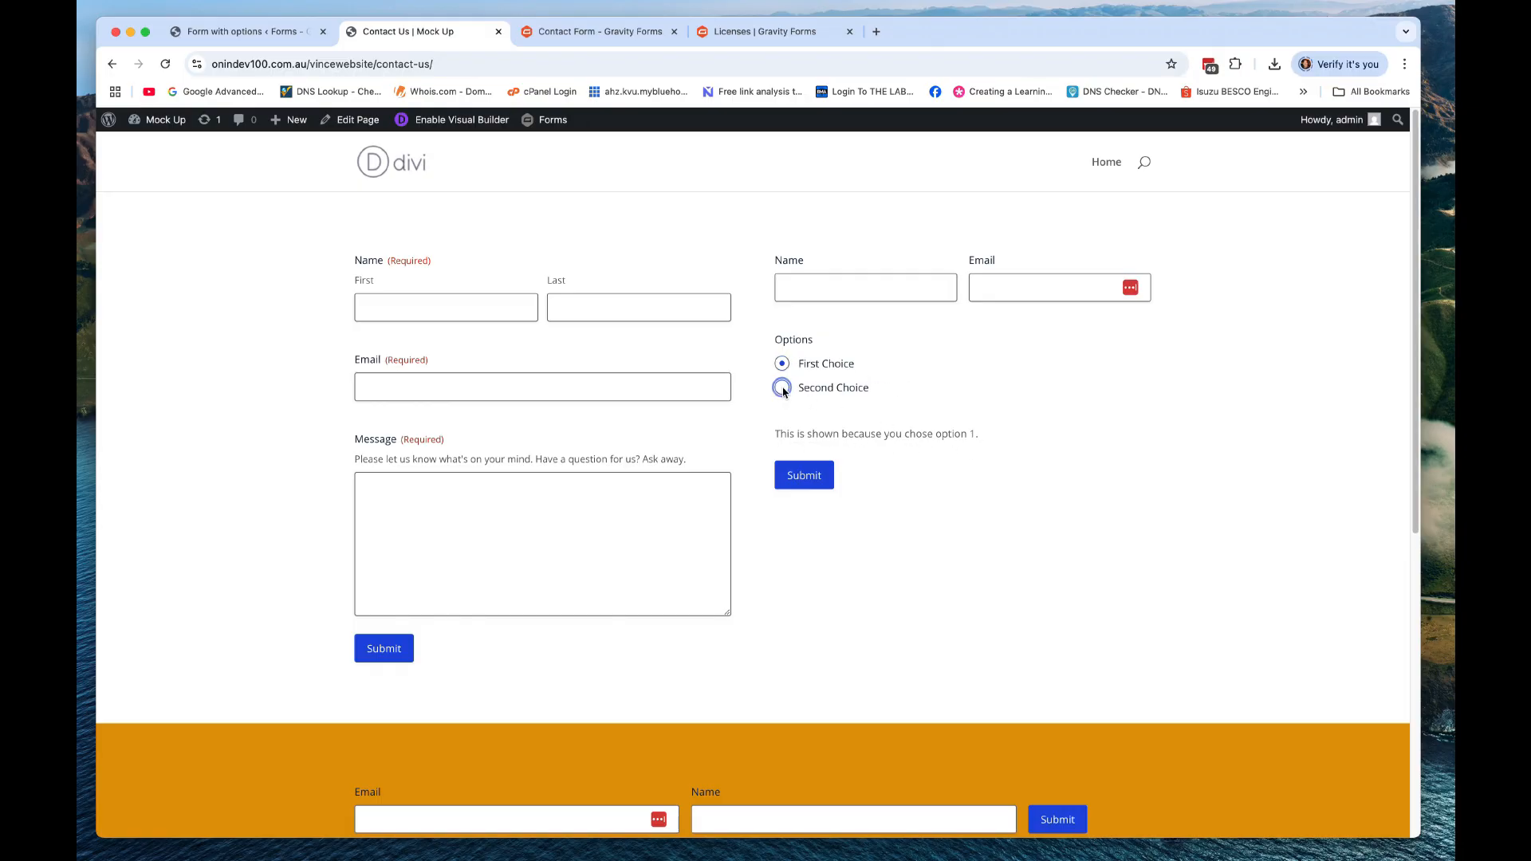